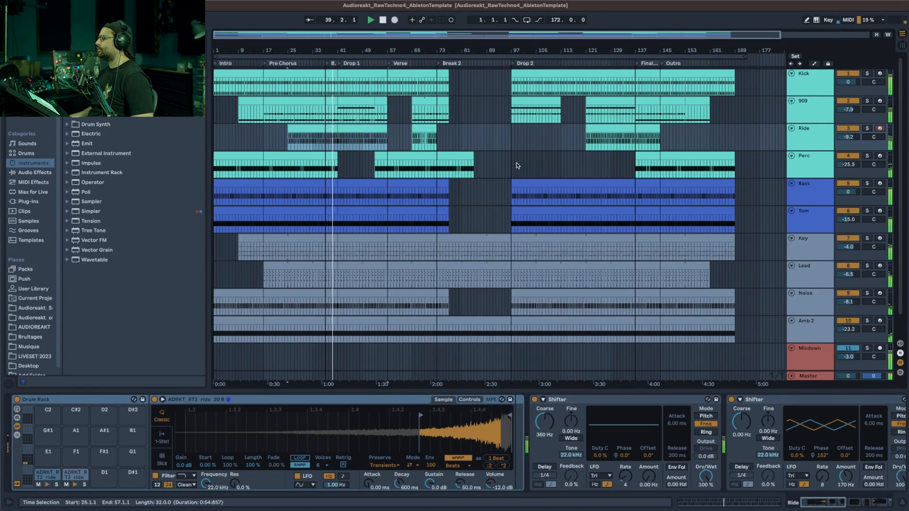
Solo the Kick track and play it back from bar 25
click(798, 161)
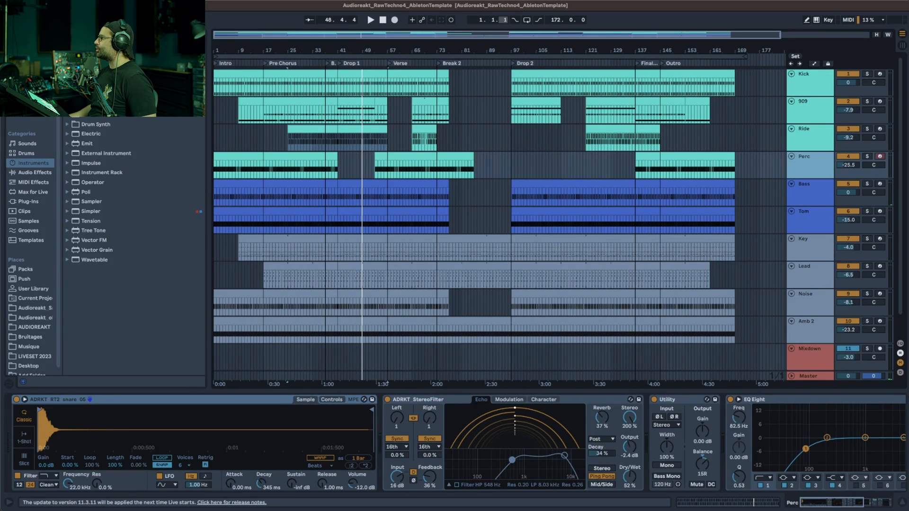
click(805, 86)
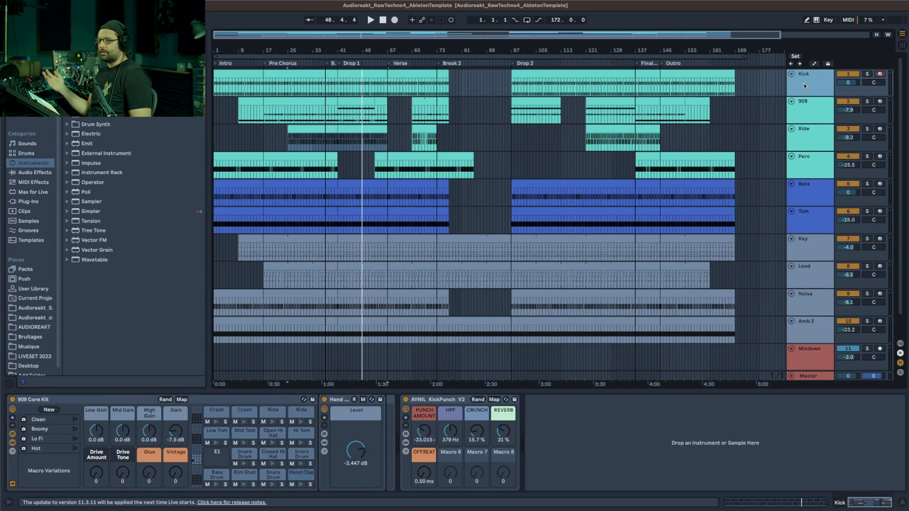
click(868, 75)
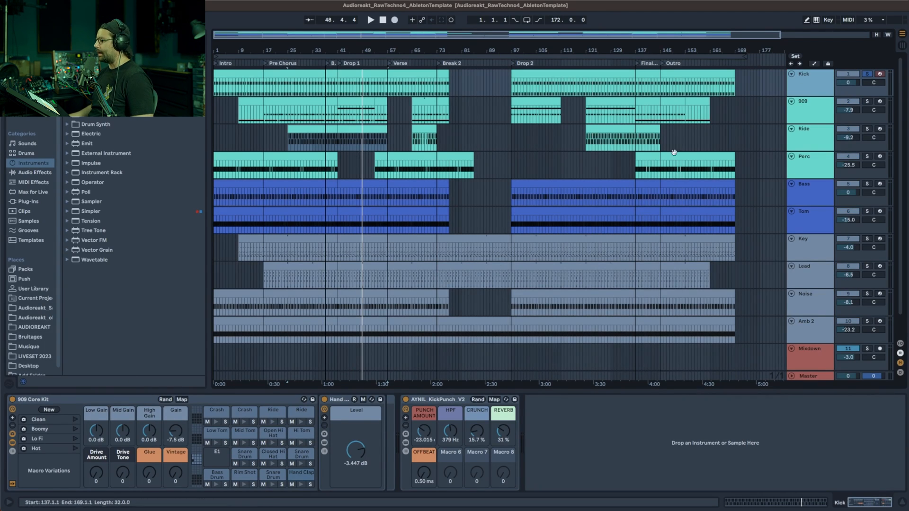
key(space)
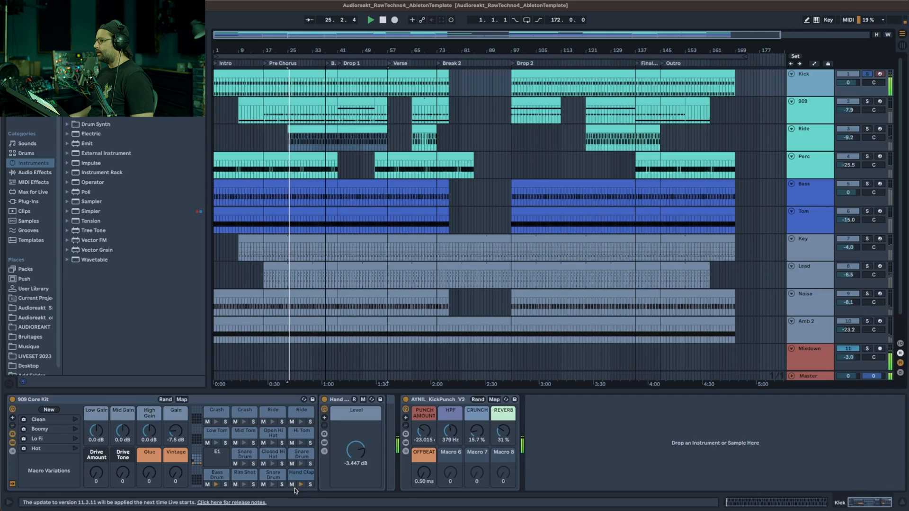
Audition the Hand Clap pad of the Kick track's 909 Core Kit, checking it soloed and muted
click(298, 476)
key(space)
click(292, 484)
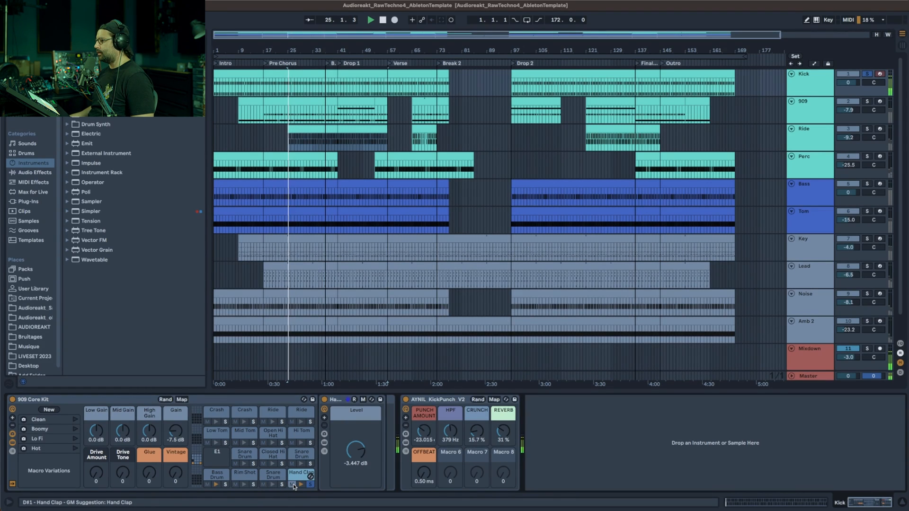
click(294, 484)
click(310, 485)
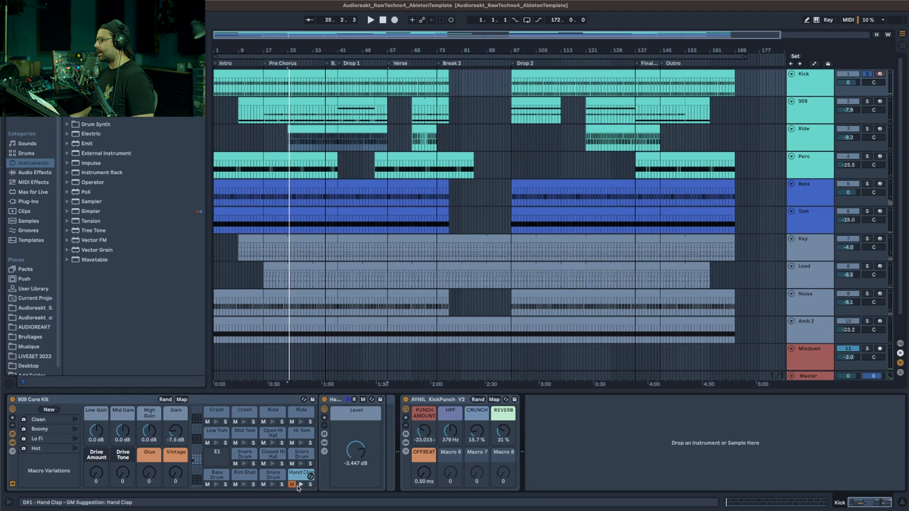
Audition the Bass Drum pad of the 909 Core Kit in solo, release the solo and stop playback
click(225, 485)
key(space)
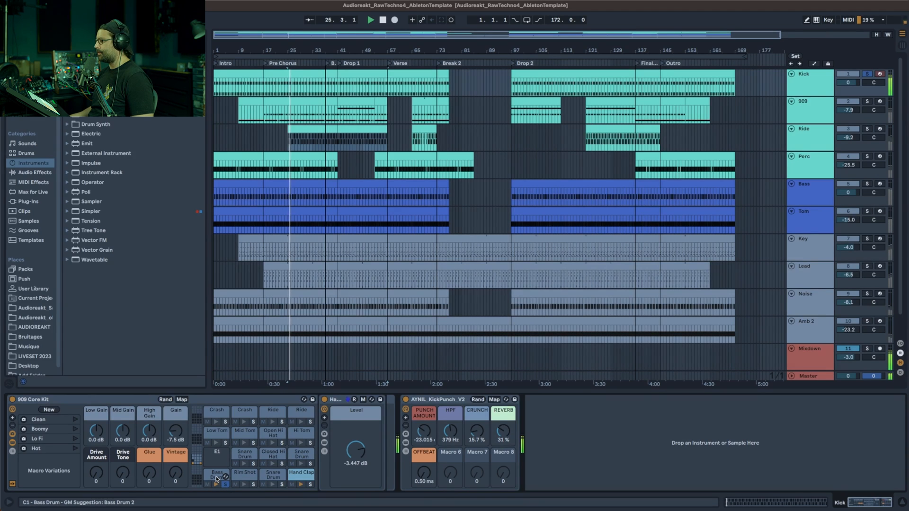
click(225, 484)
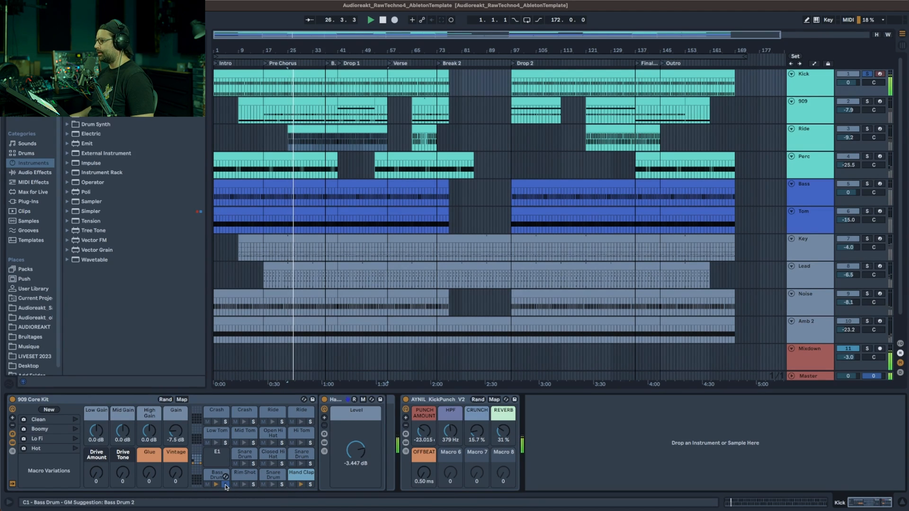
key(space)
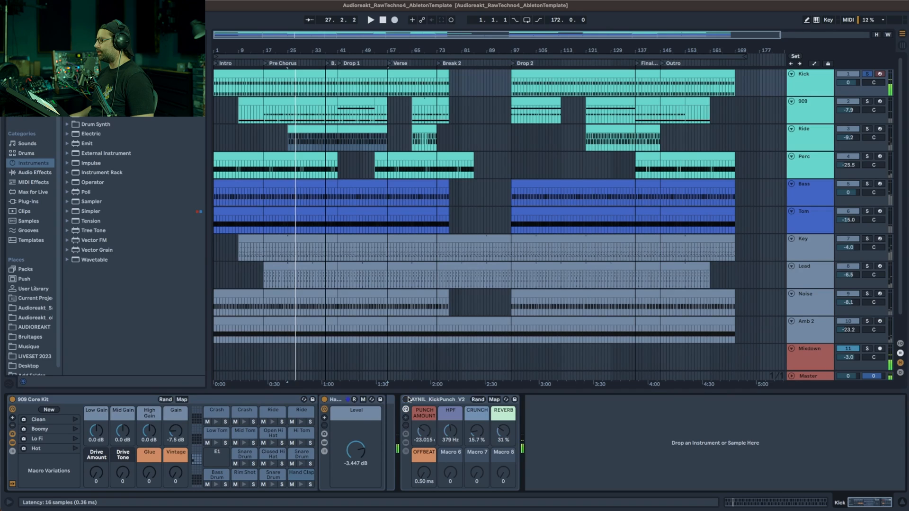
Play the soloed Bass Drum pad with its Overdrive and Kick EQ 1 bypassed, and switch Kick EQ 1 back on for comparison
click(213, 474)
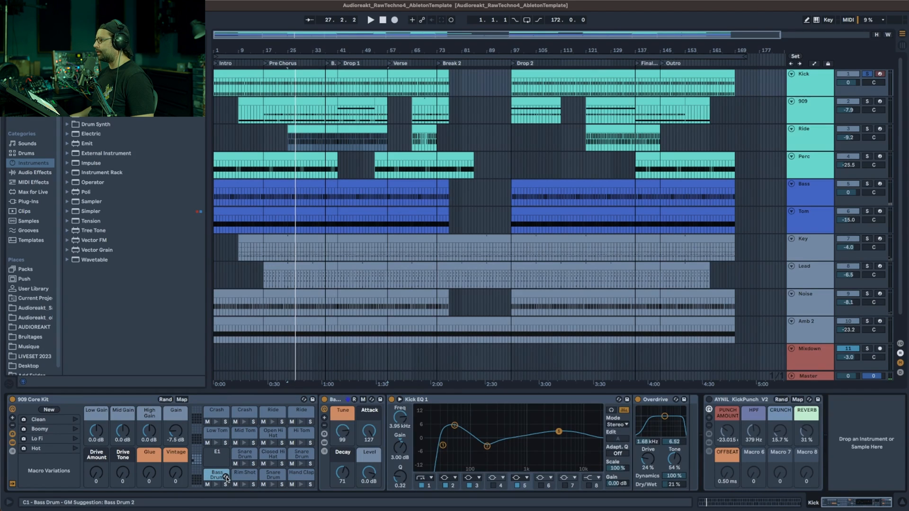
click(226, 484)
key(space)
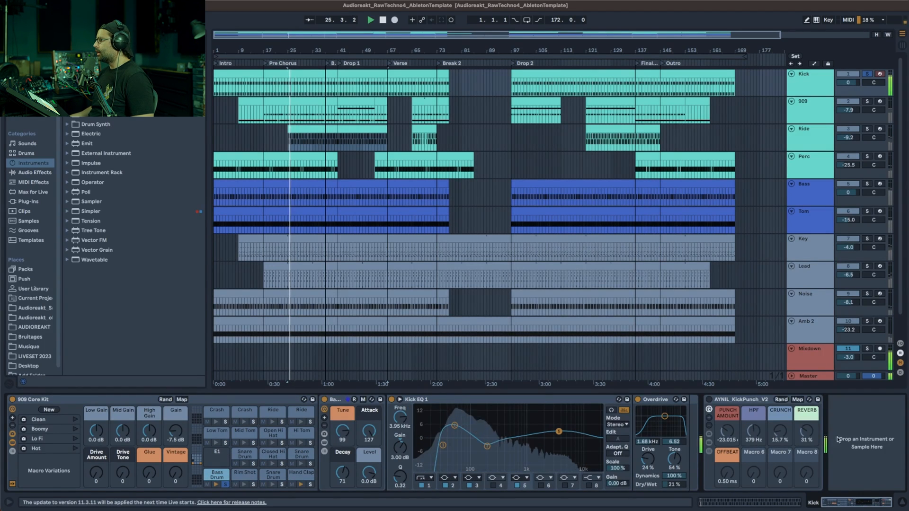
click(638, 399)
click(393, 399)
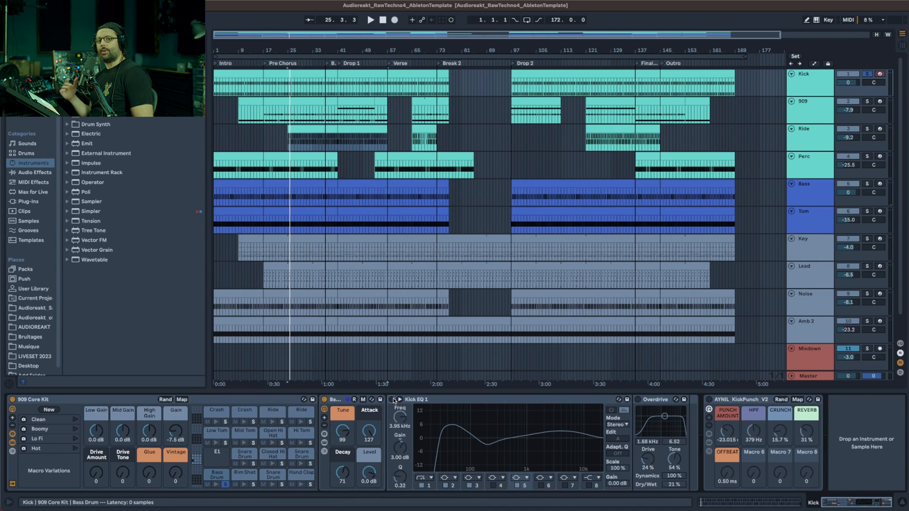
key(space)
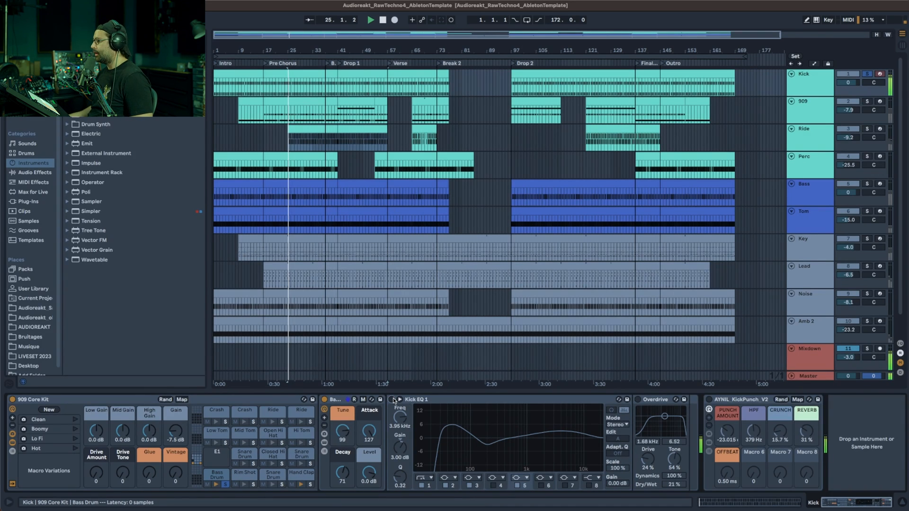
click(392, 400)
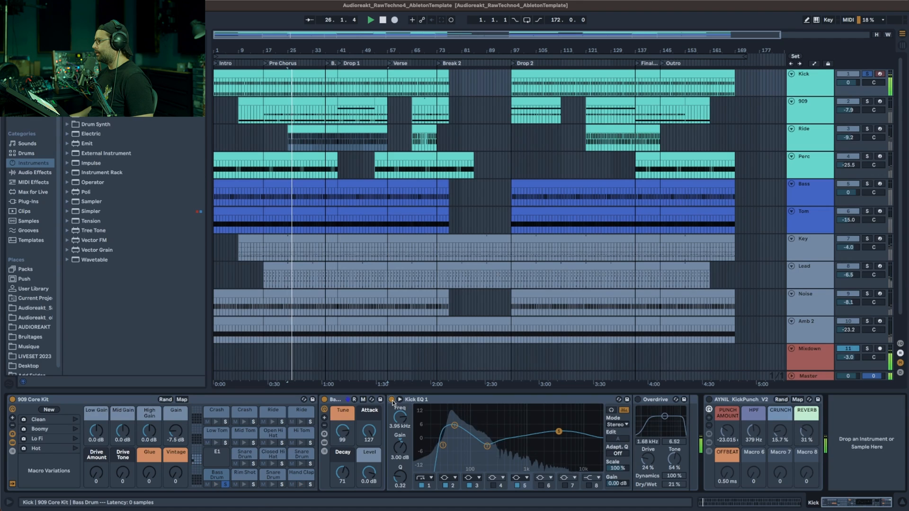
key(space)
Inspect bands 2, 3 and 5 of Kick EQ 1 and compare the Bass Drum with the EQ off and on
click(453, 425)
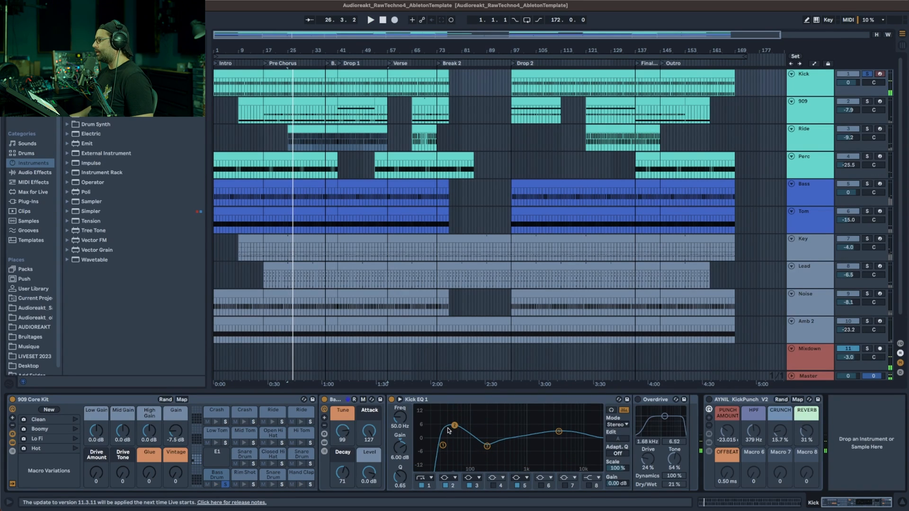
click(487, 446)
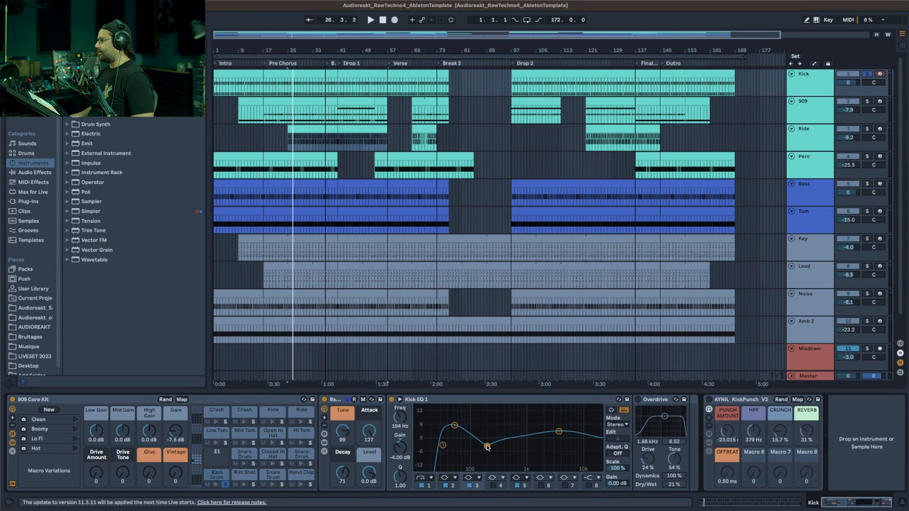
click(558, 432)
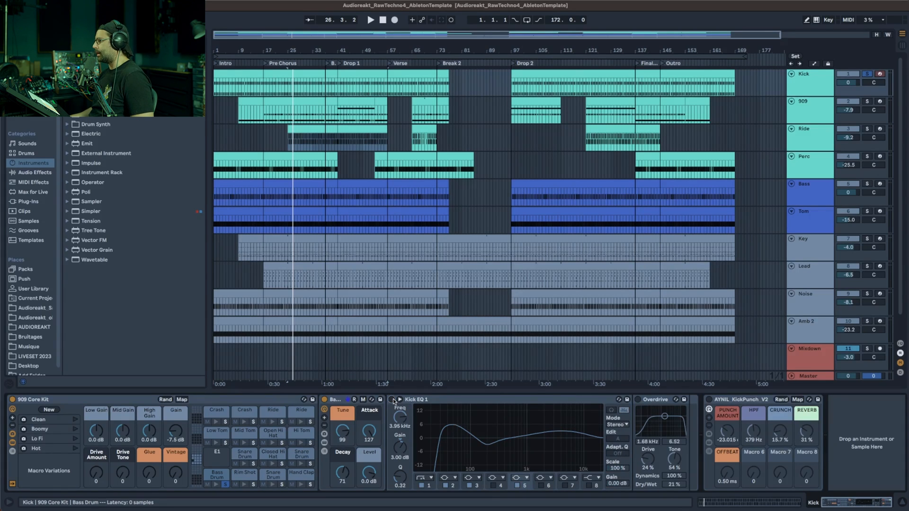
key(space)
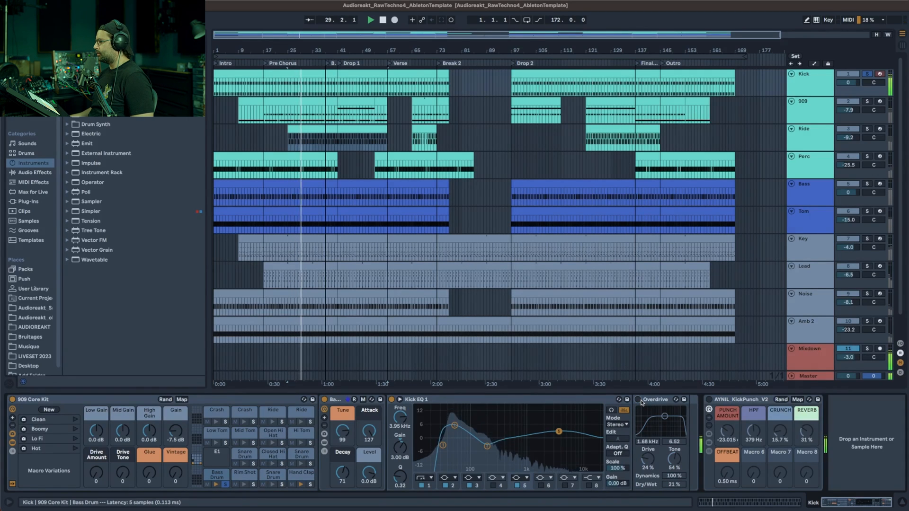
key(space)
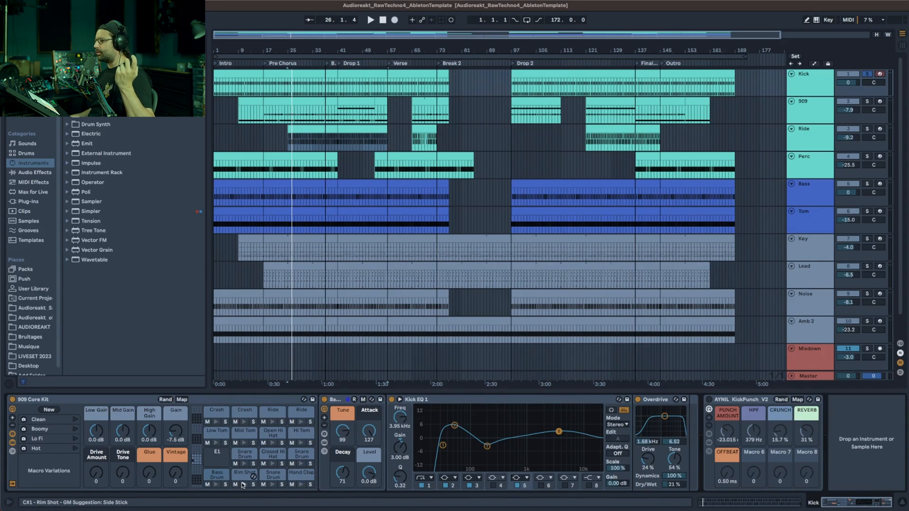
Select the Hand Clap pad, hide its chain devices, and compare the kick with the AYNIL KickPunch V2 rack on and off
click(300, 476)
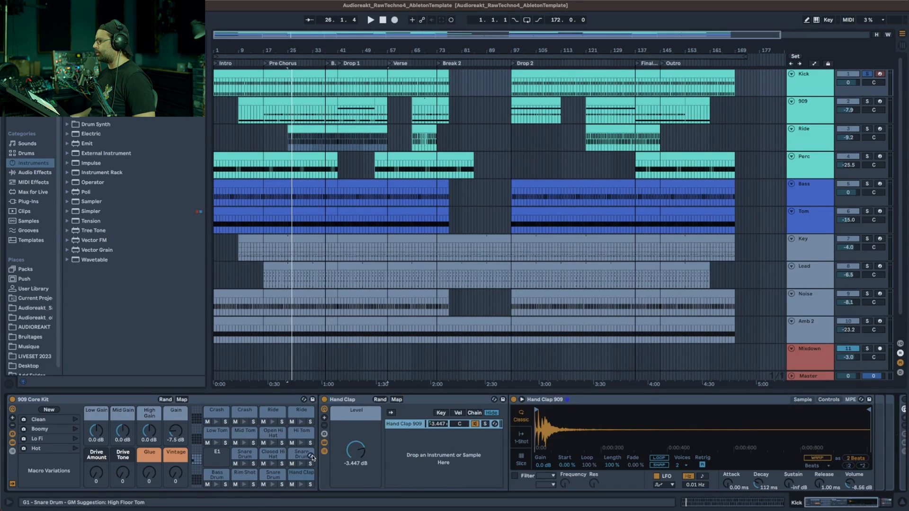
click(325, 450)
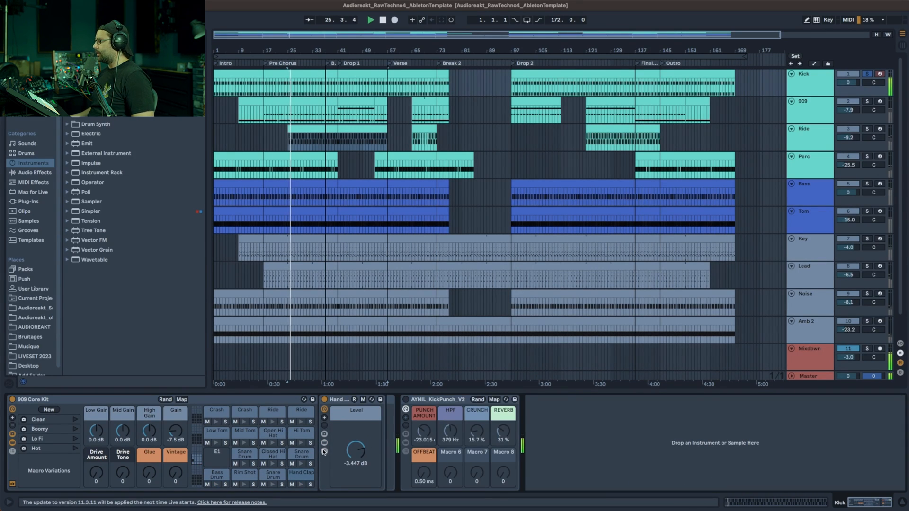
click(407, 400)
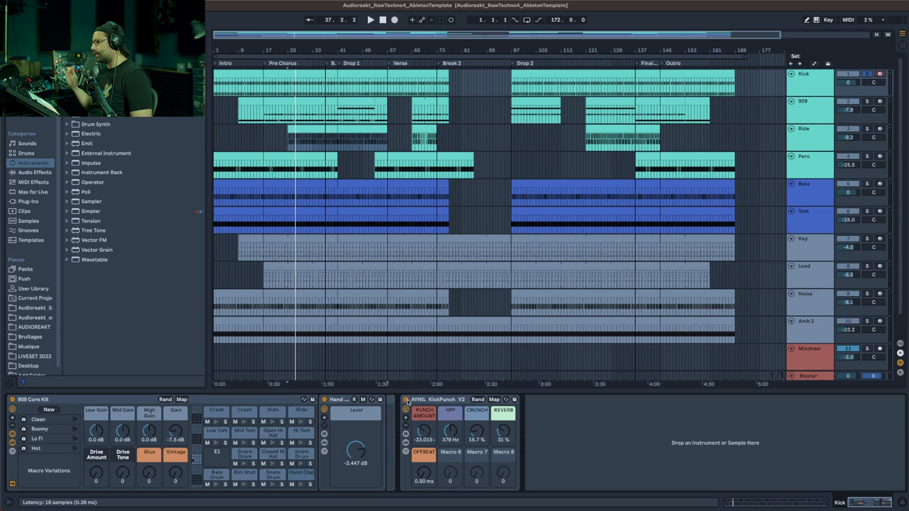
key(space)
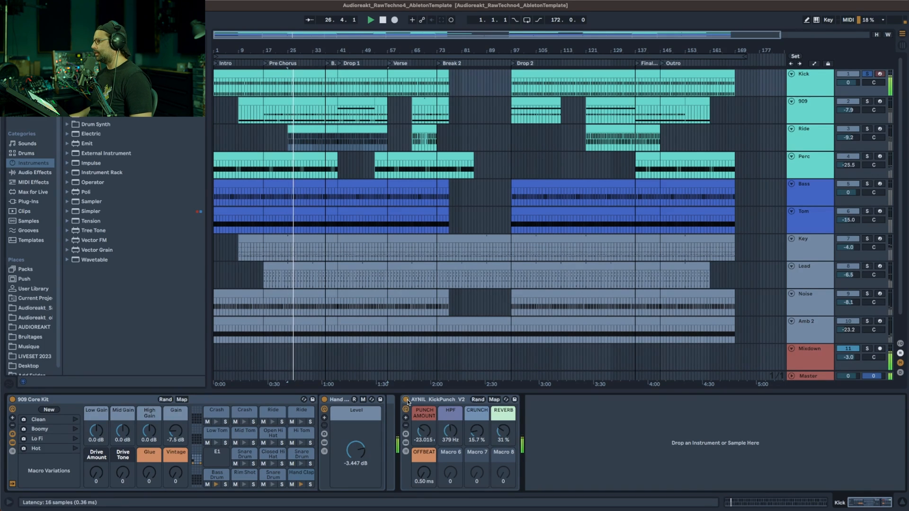
Solo the 909 track and open its Drop 1 clip, starting at bar 41, to show the notes of the first bar
click(820, 113)
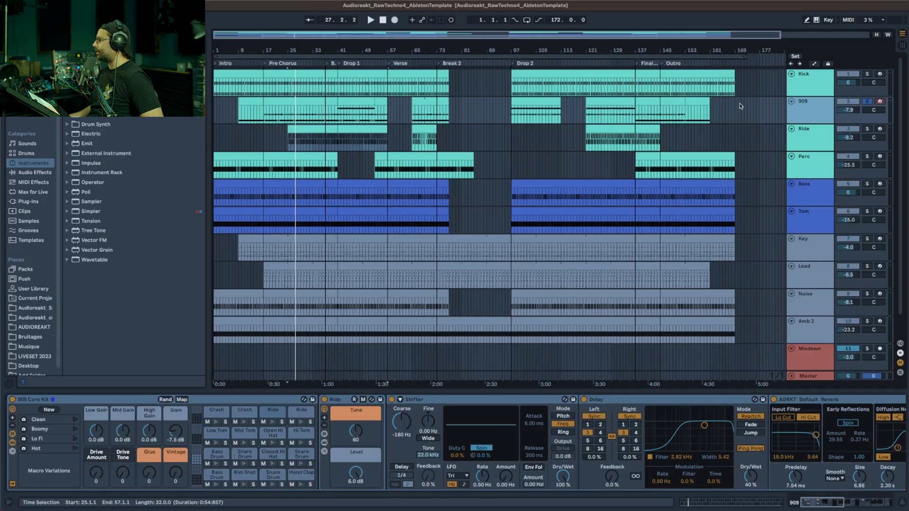
double_click(351, 104)
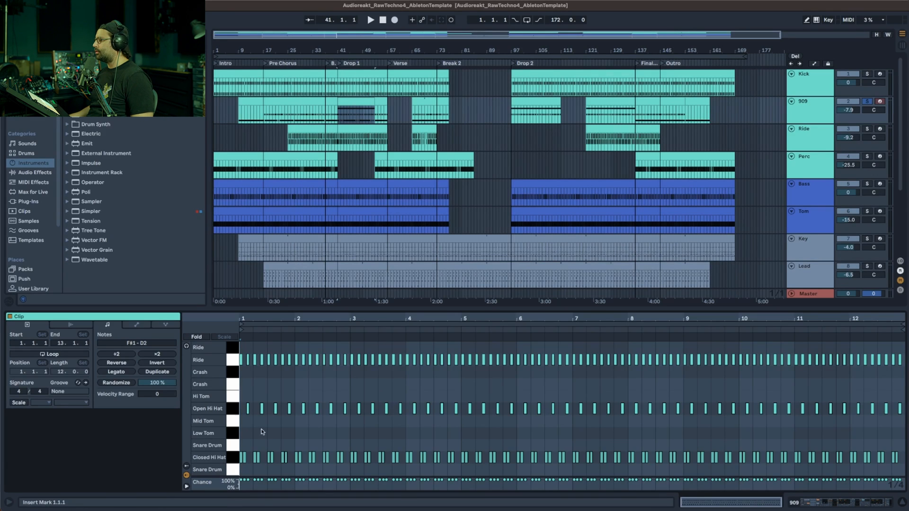
drag(261, 319, 293, 414)
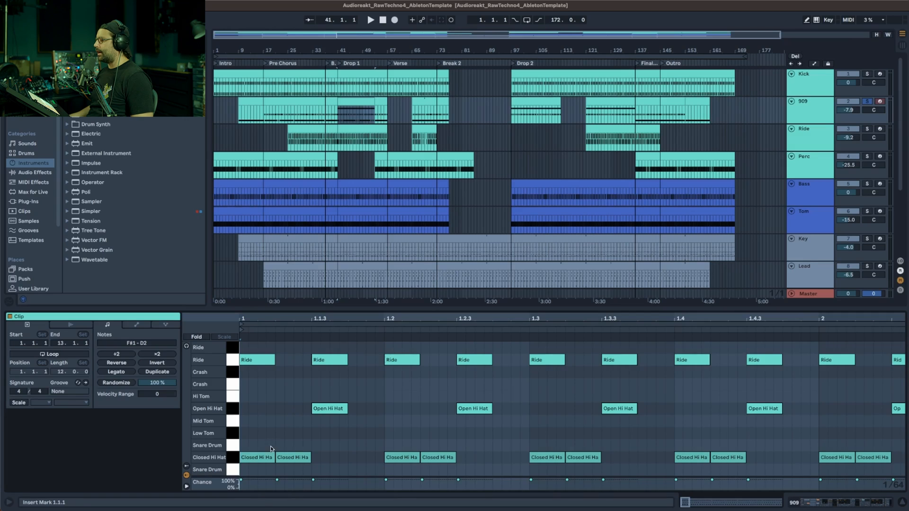
Select all Closed Hi Hat notes in the clip and set the fixed grid to 1/16
click(229, 459)
right_click(283, 432)
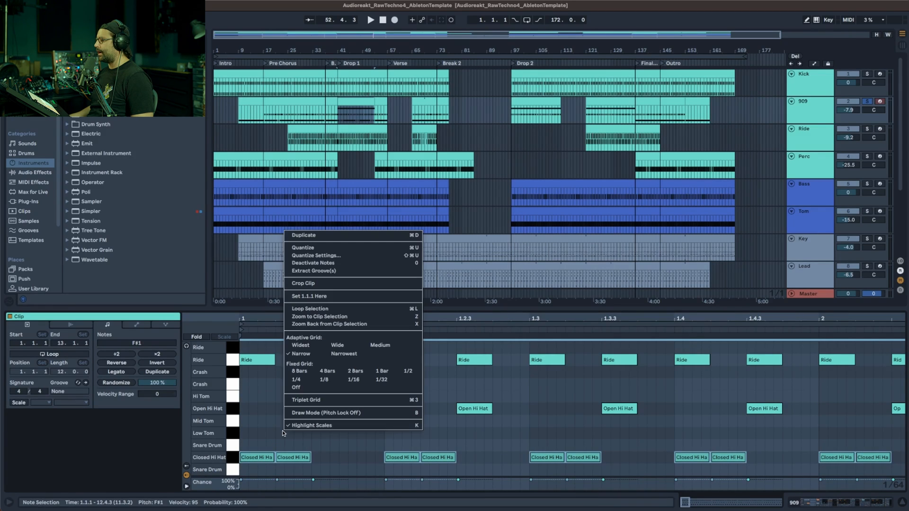
click(354, 380)
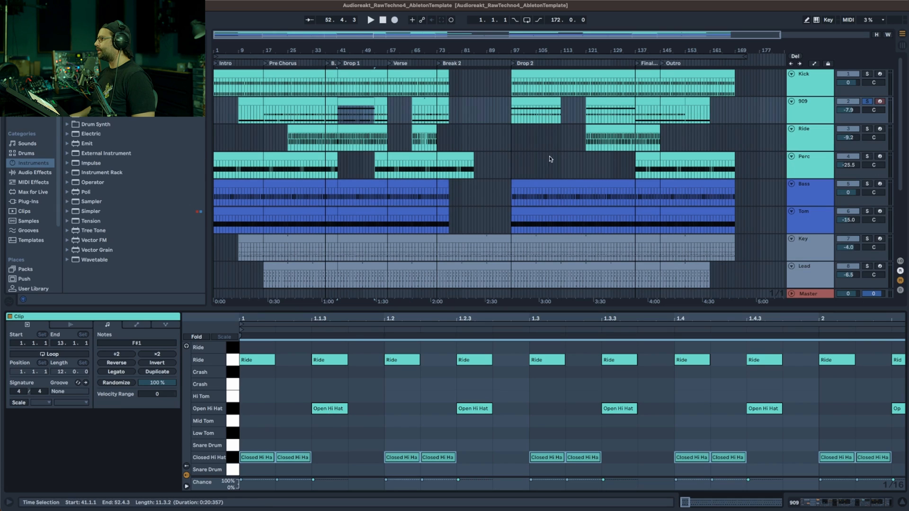
Select all D2 Ride notes in the clip and compare playback with them deactivated and reactivated
click(235, 361)
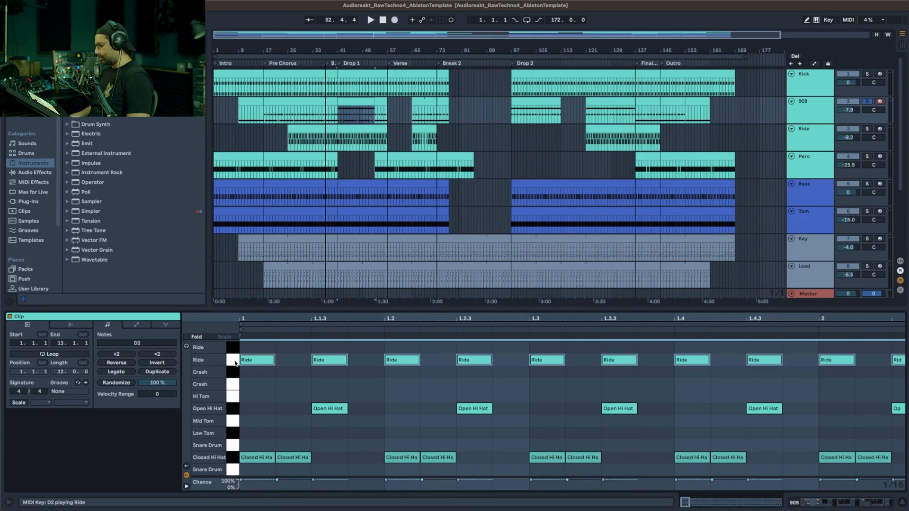
key(space)
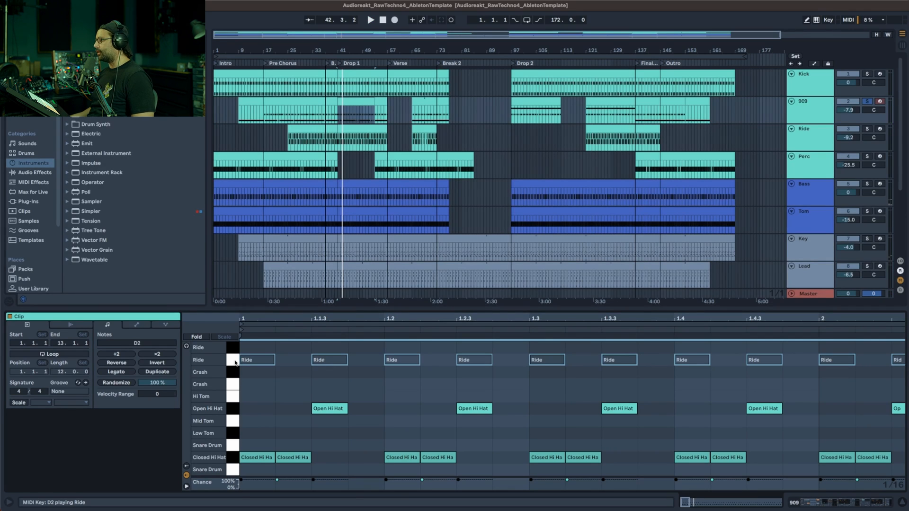
click(236, 363)
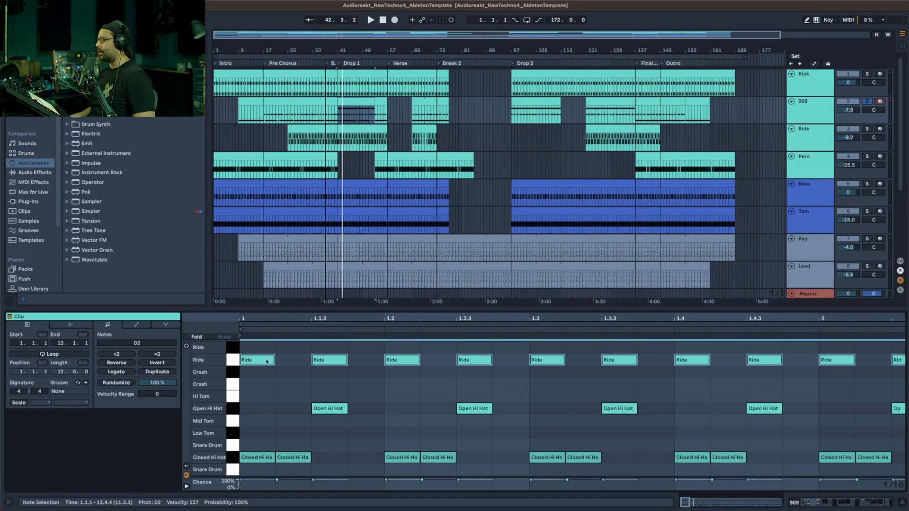
key(space)
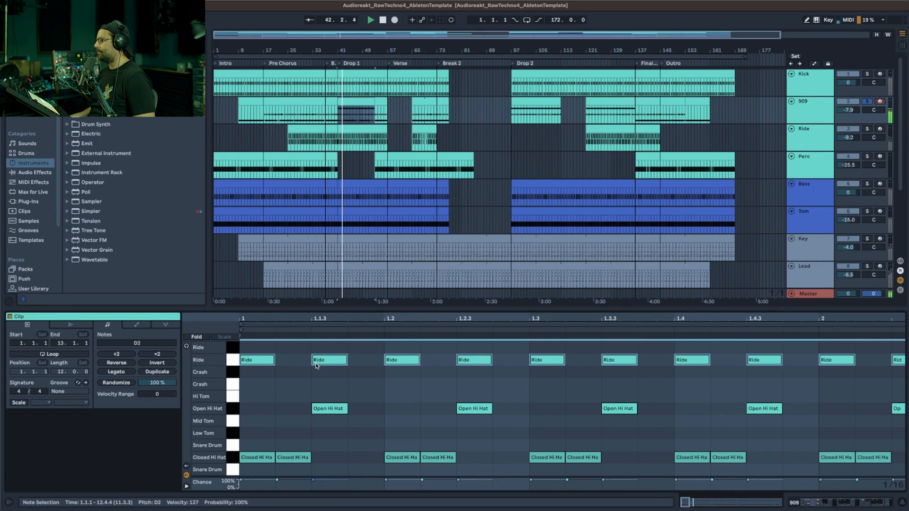
key(space)
Select the 909 track's Pre Chorus clip and play its Closed Hi Hat pad in solo with the pad's devices shown
click(303, 101)
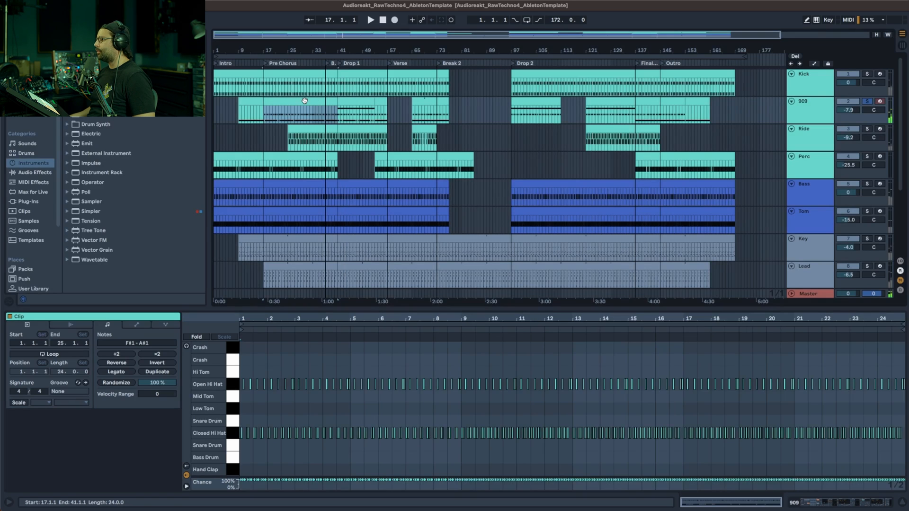
key(shift+Tab)
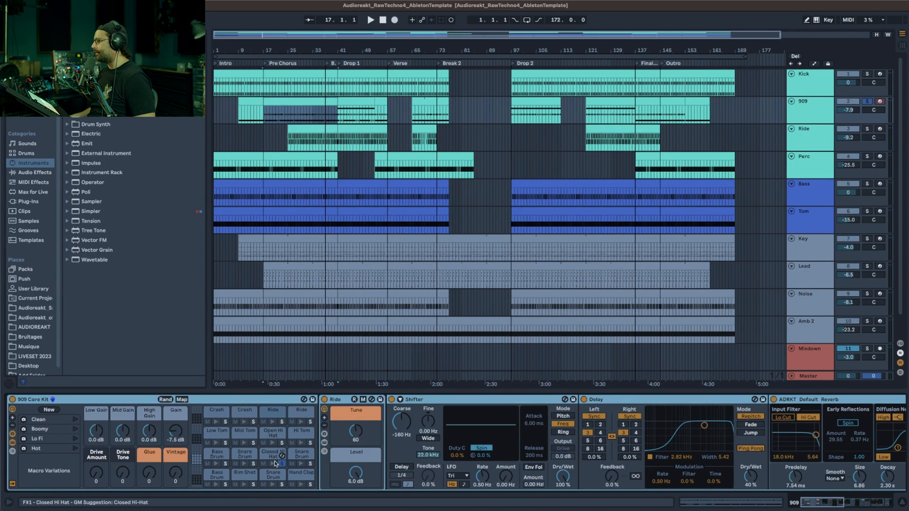
click(268, 456)
key(space)
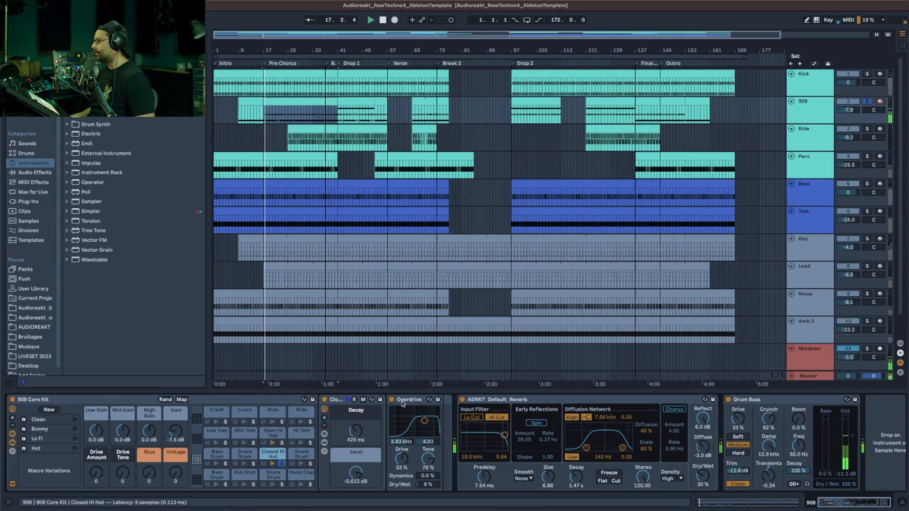
Bypass the 909 track's reverb and Drum Buss, and compare the soloed Closed Hi Hat with its Overdrive off and on
click(461, 400)
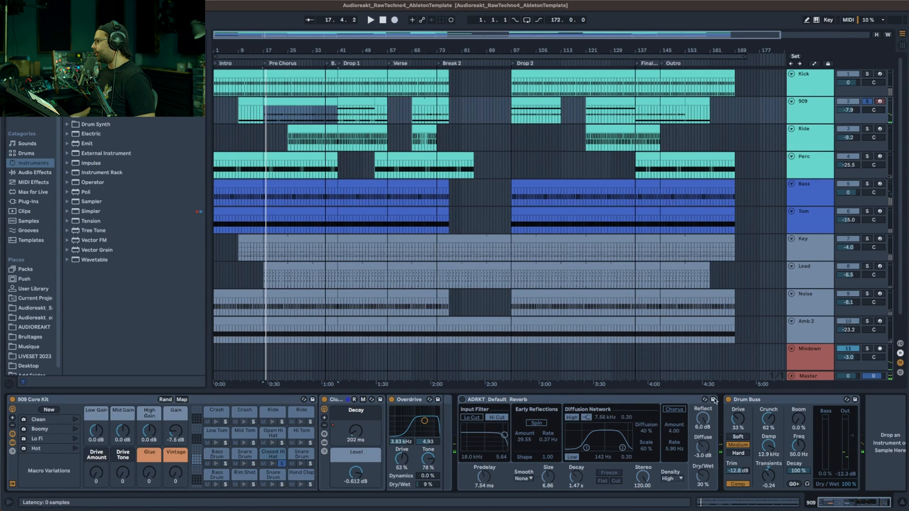
click(730, 400)
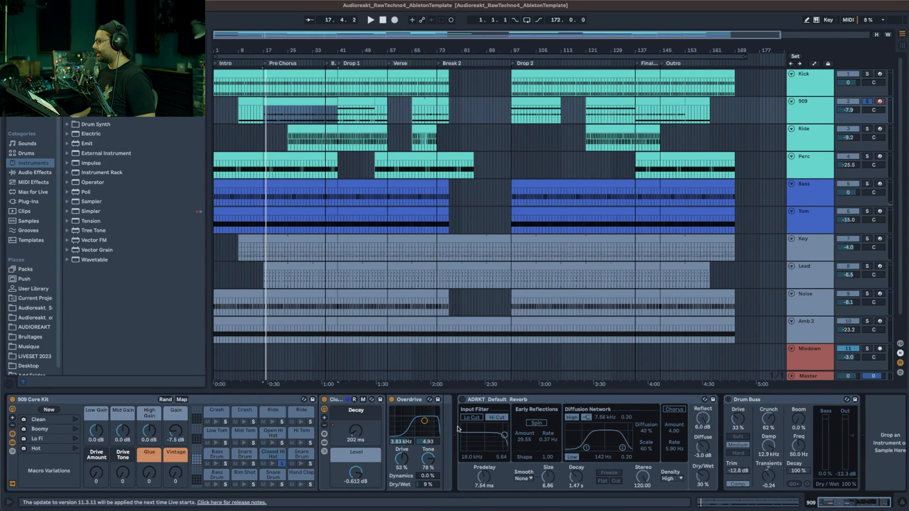
key(space)
click(392, 401)
key(space)
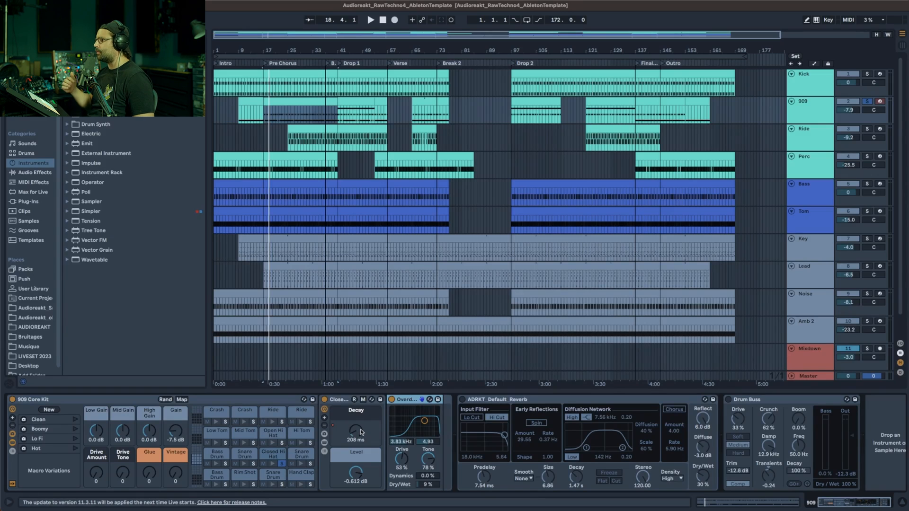
key(space)
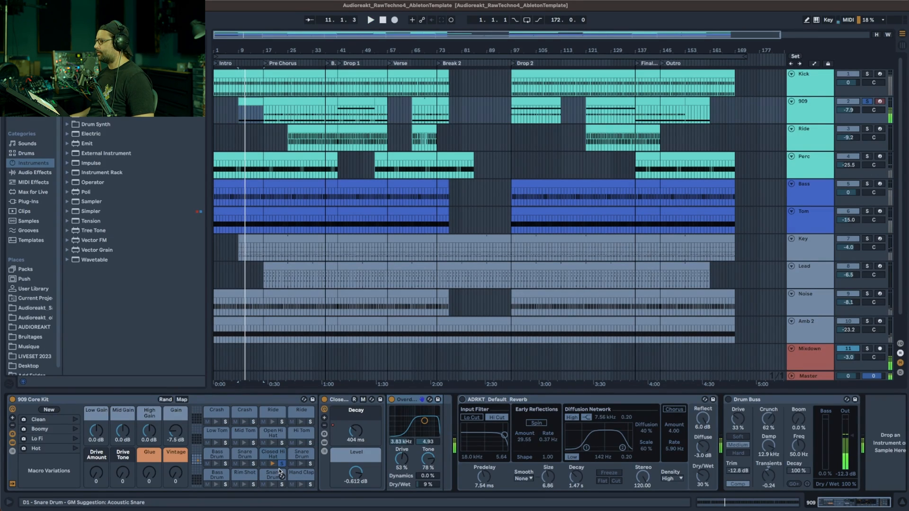
Show the Open Hi Hat pad's devices and audition the sound with its Overdrive bypassed
click(275, 433)
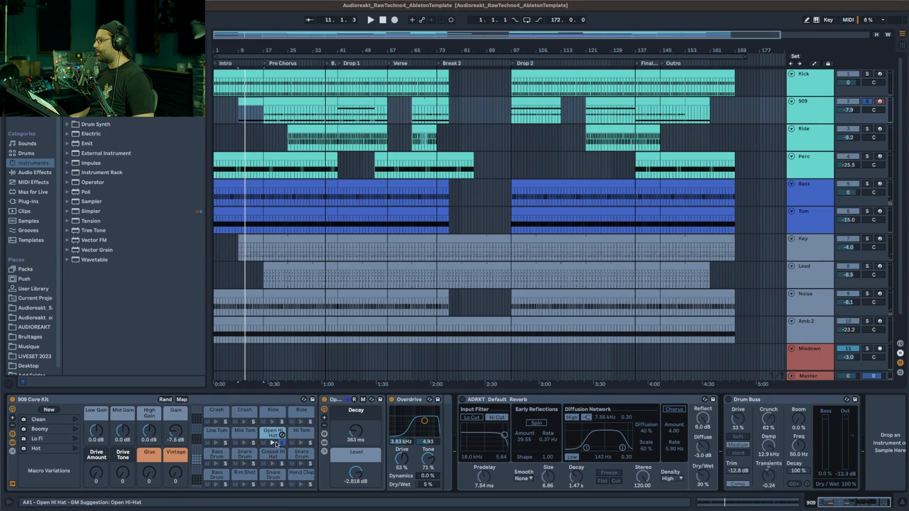
click(392, 400)
key(space)
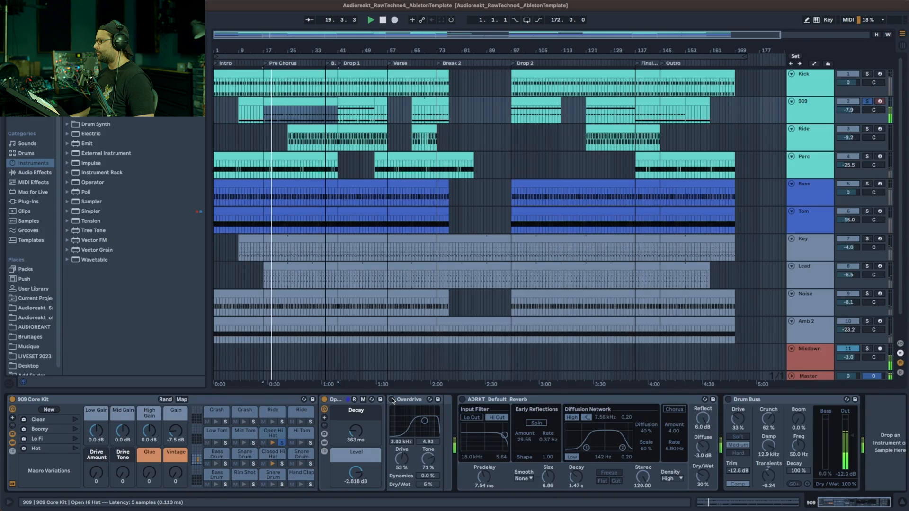
key(space)
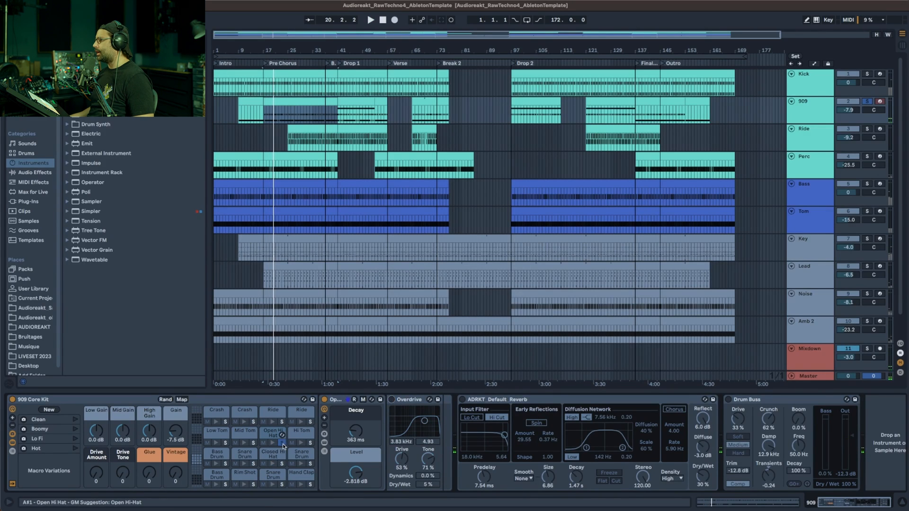
Solo the Ride pad and loop it in Drop 1, comparing its Shifter off and on with the other effects bypassed
click(282, 422)
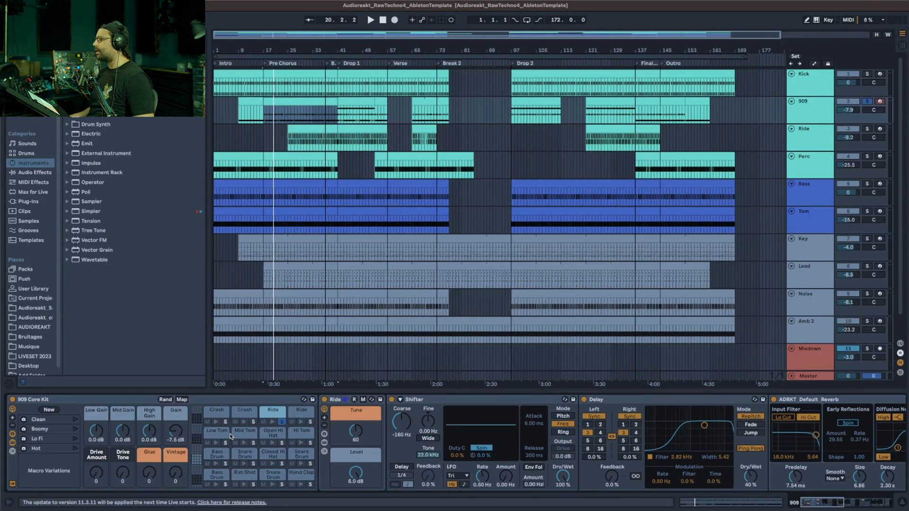
click(440, 400)
drag(838, 503, 860, 502)
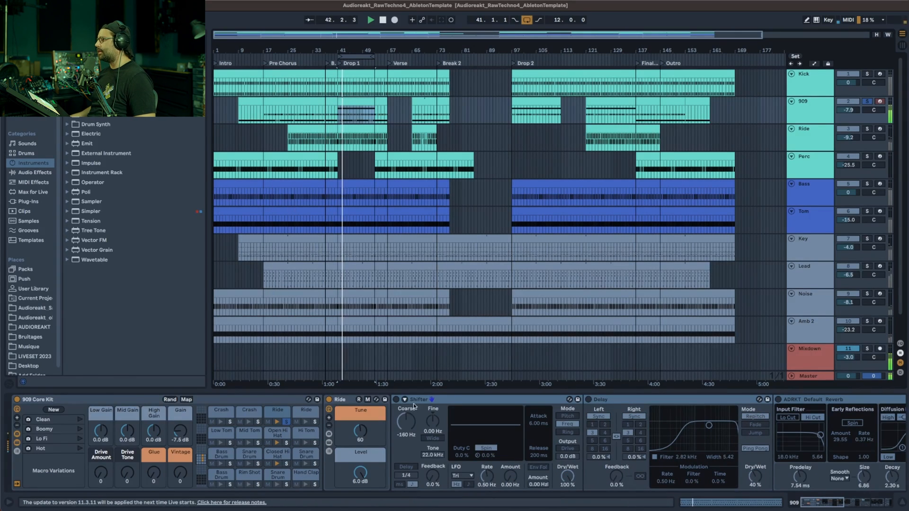
click(398, 402)
click(396, 400)
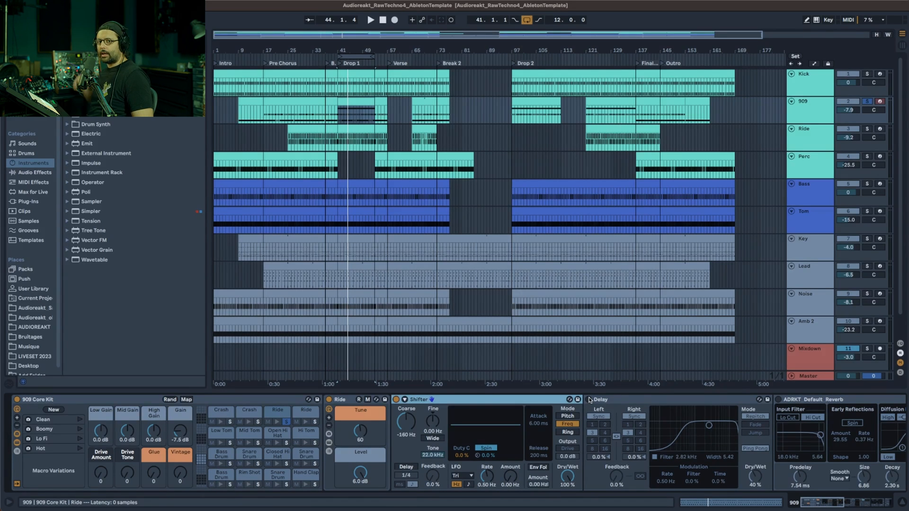
Play the Ride pad in the Drop 1 loop while reactivating its Delay and Stereo Width devices
key(space)
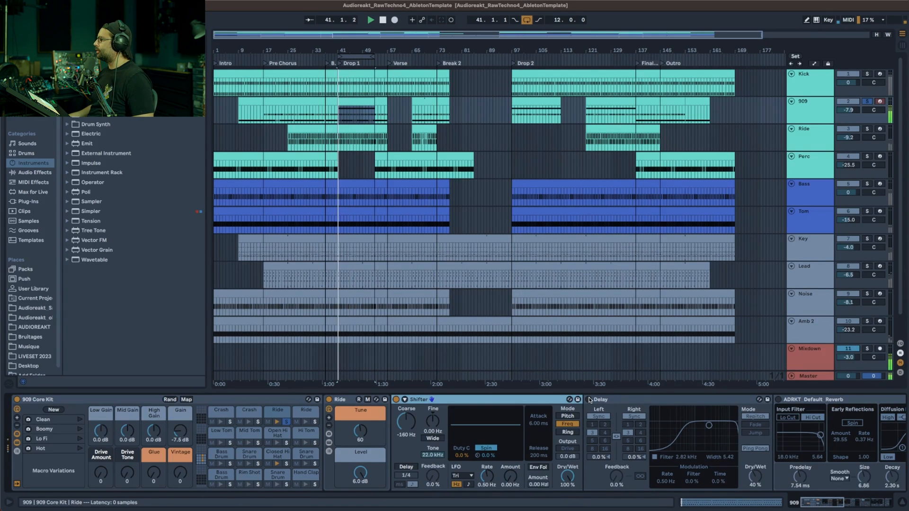
click(589, 400)
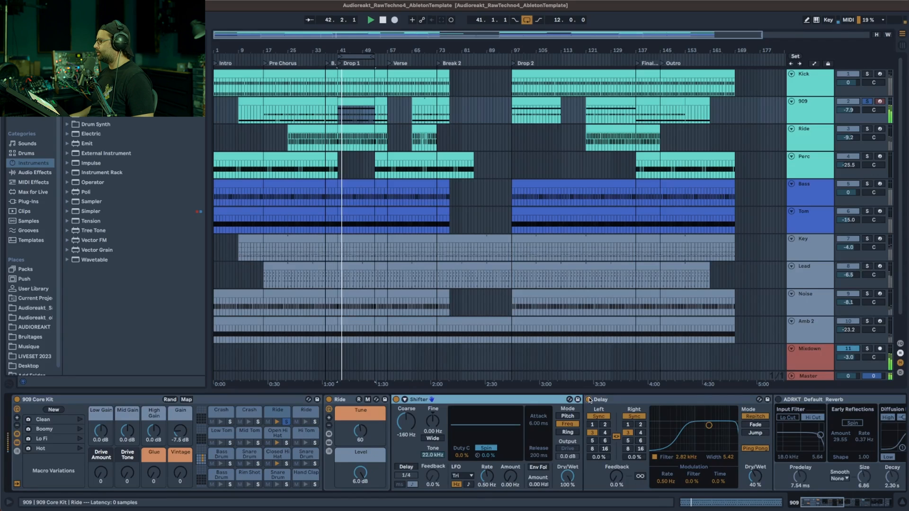
click(841, 505)
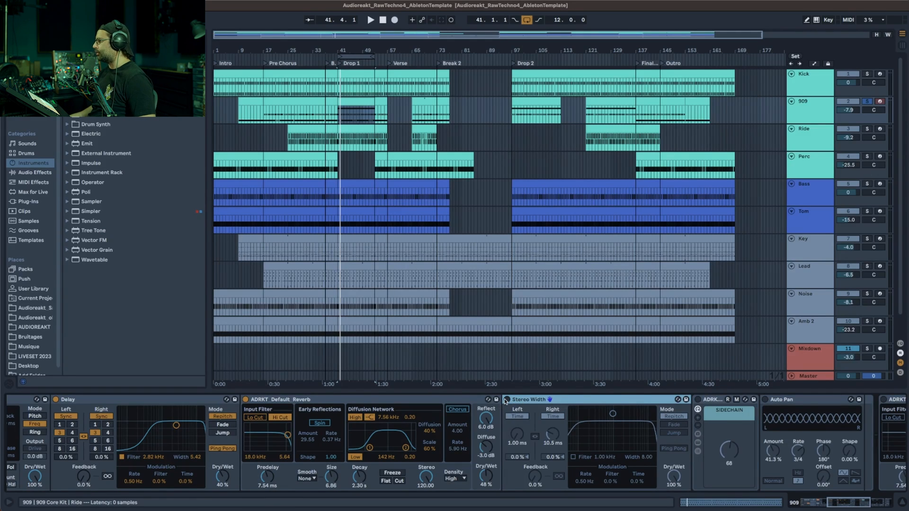
key(space)
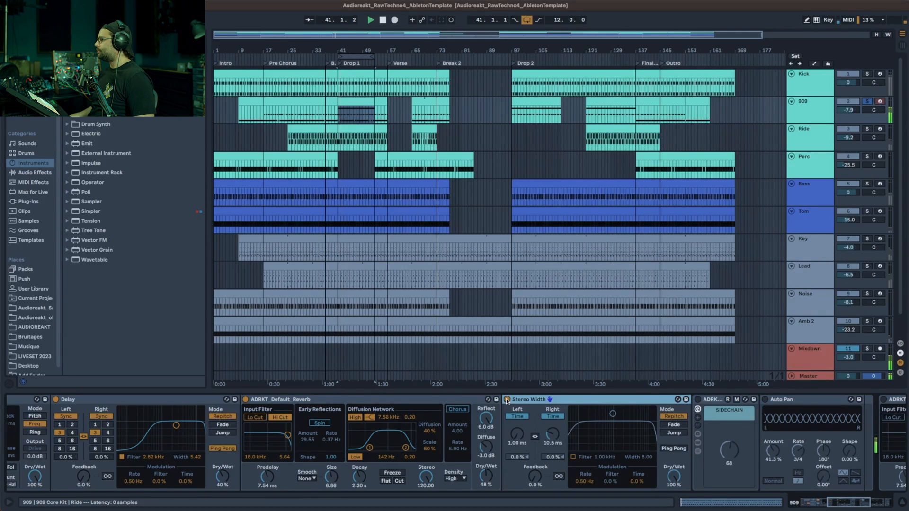
click(506, 400)
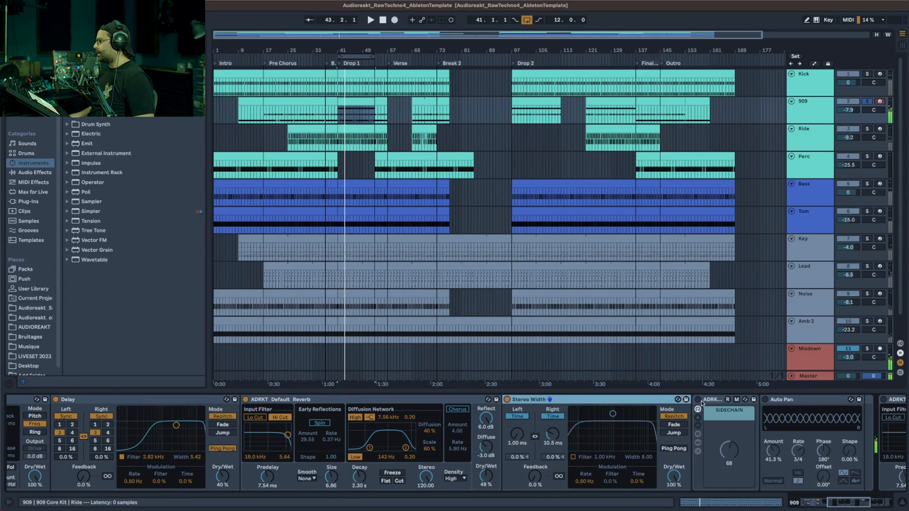
Reactivate the Ride pad's sidechain rack and Auto Pan while listening to the loop
click(699, 400)
key(space)
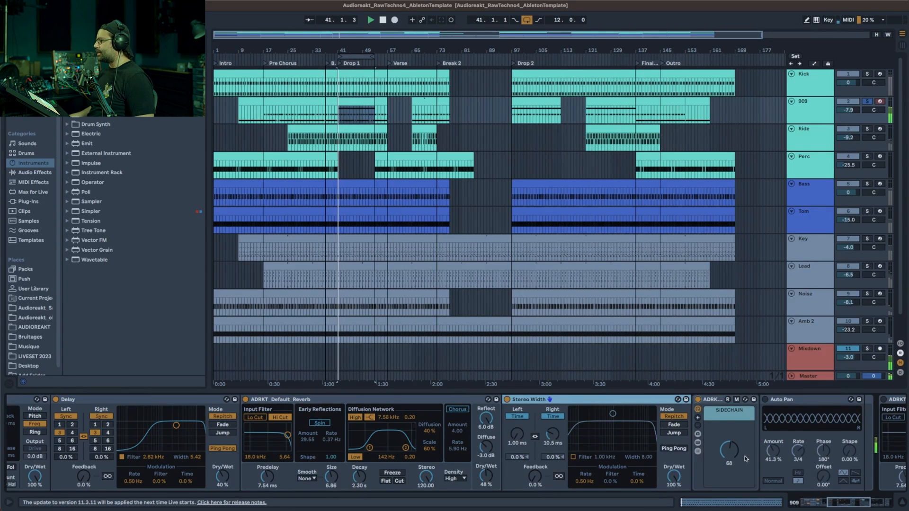
key(space)
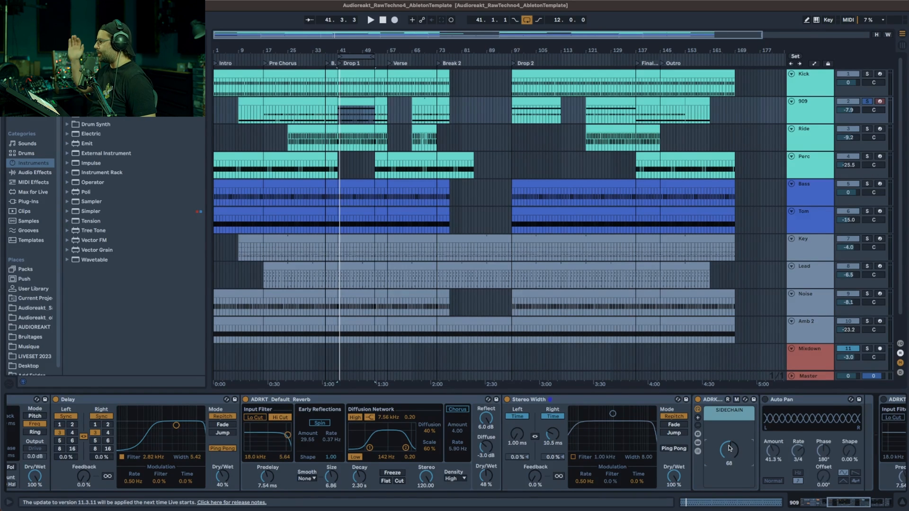
key(space)
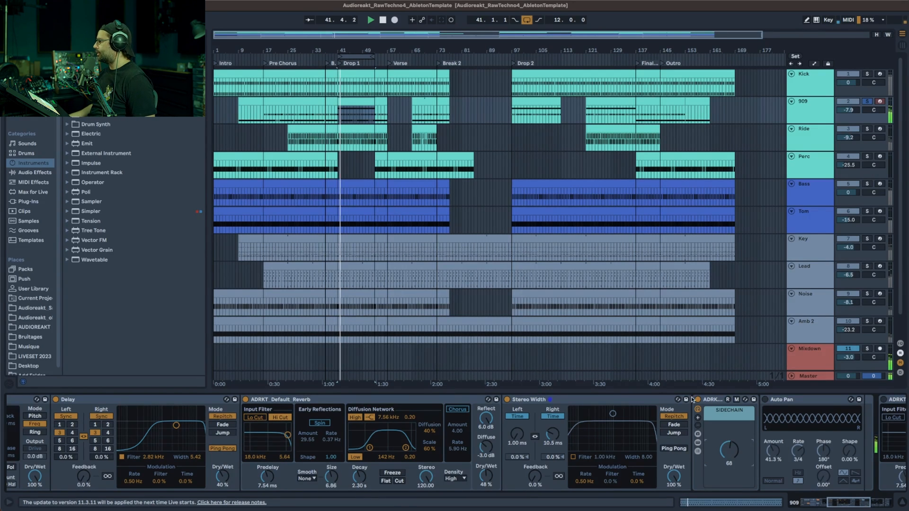
click(766, 400)
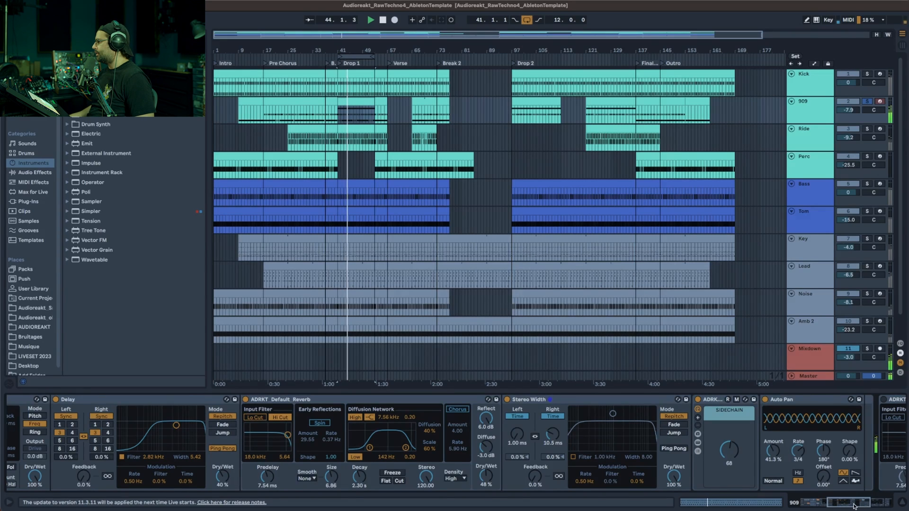
Reactivate the 909 track's own reverb after the drum rack and play the Ride through it
click(857, 505)
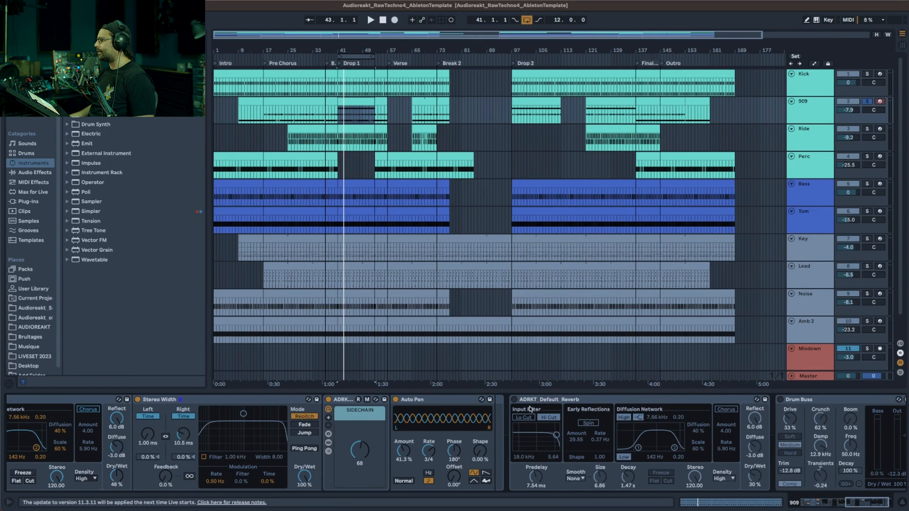
click(514, 399)
key(space)
key(space)
Play the 909 kit without any pad soloed and hide the Ride pad's device chain
drag(859, 501, 811, 501)
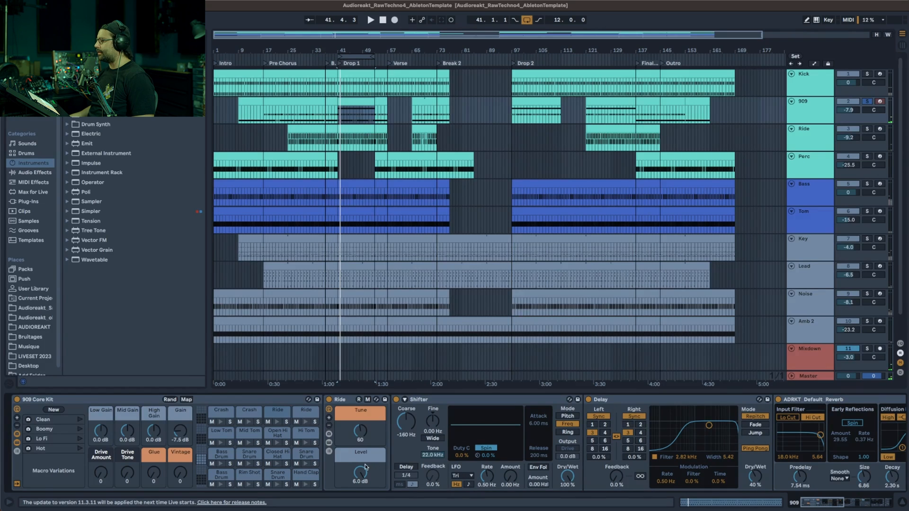
key(space)
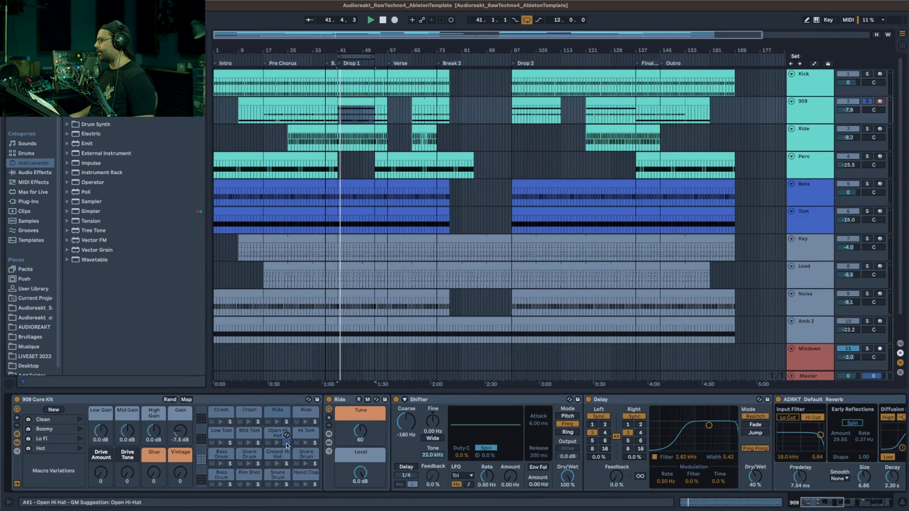
key(space)
click(286, 464)
double_click(272, 415)
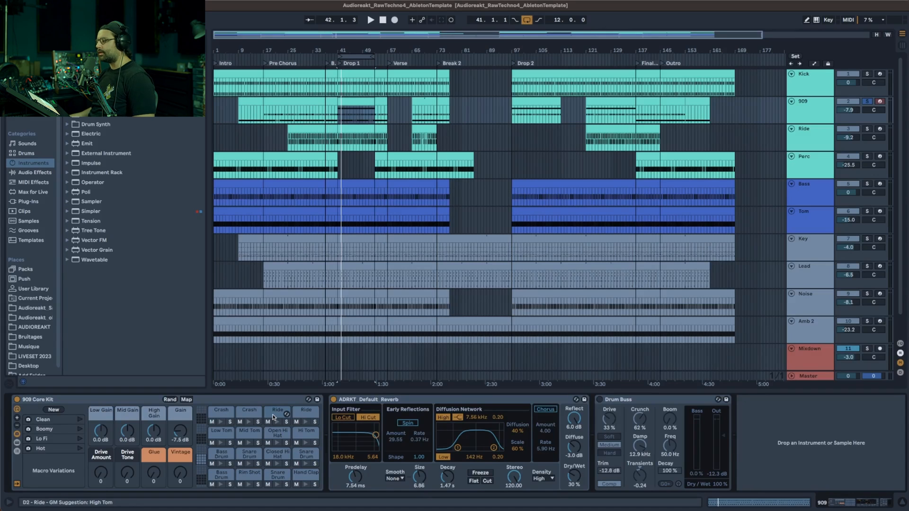
Compare the whole 909 kit with Drum Buss off and on, and leave Drum Buss active
click(601, 401)
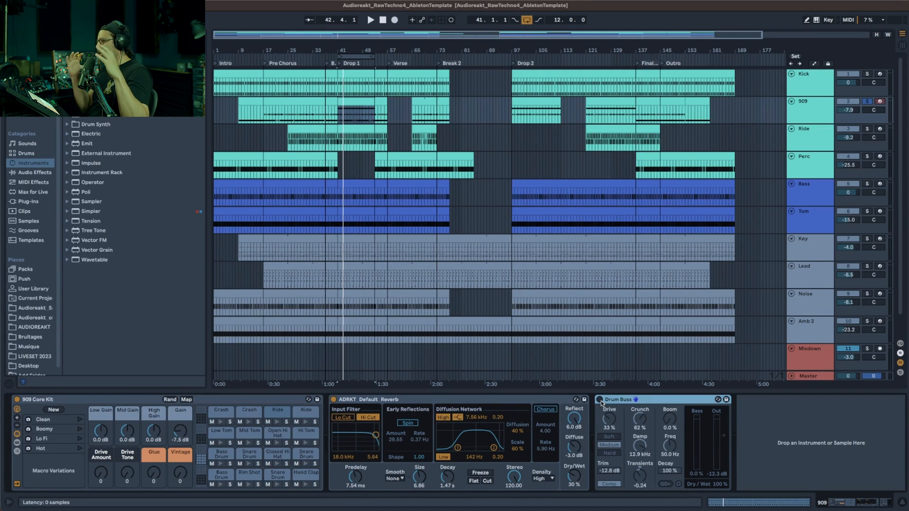
click(600, 401)
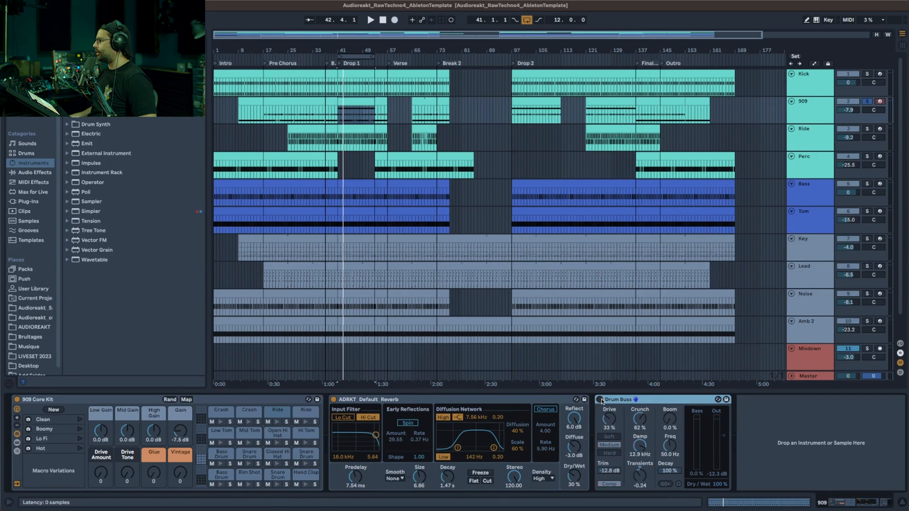
key(space)
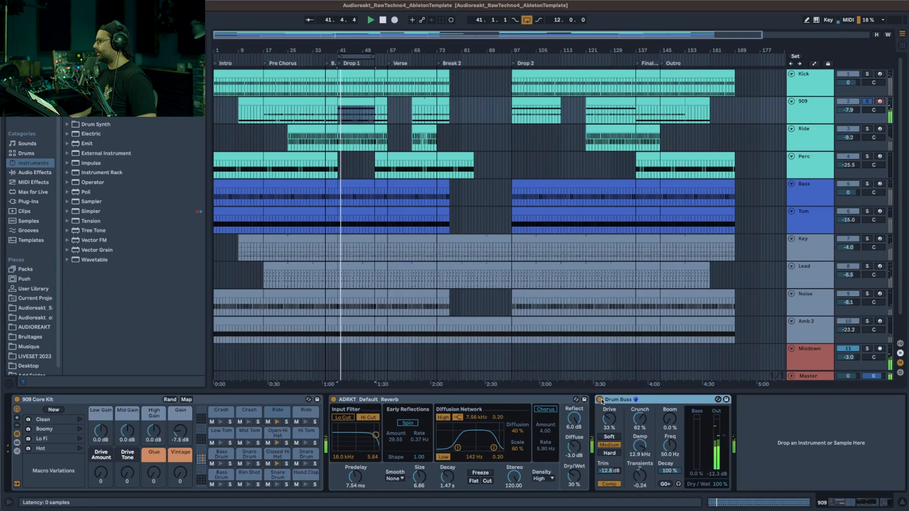
click(600, 400)
click(601, 401)
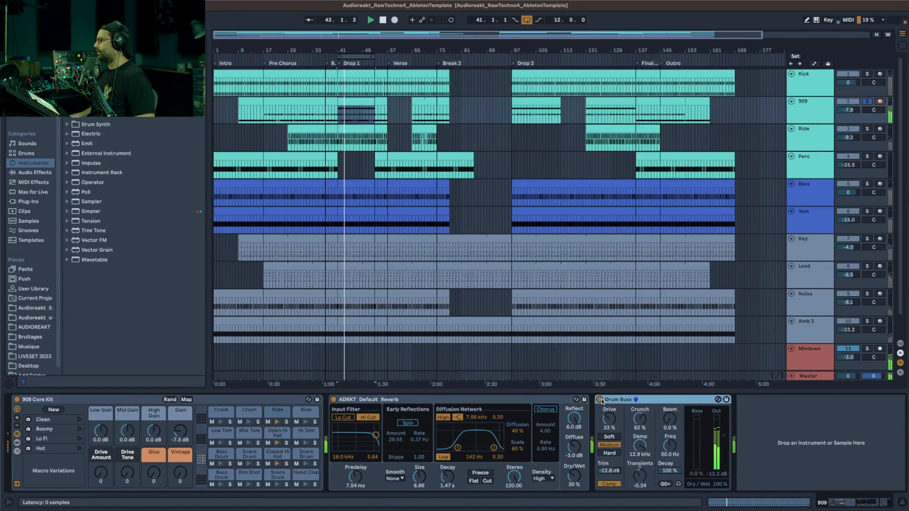
key(space)
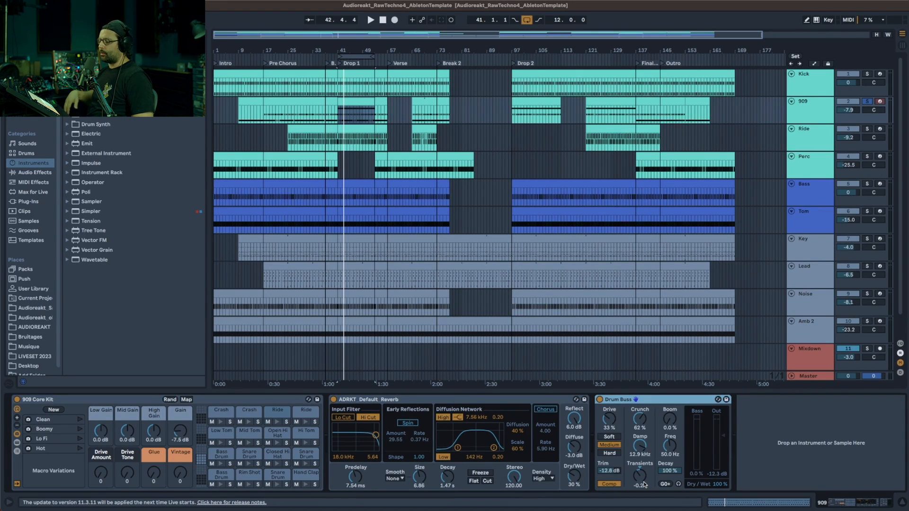
Audition the 909 kit with the Drum Buss Transients reset to default, and undo the reset
key(space)
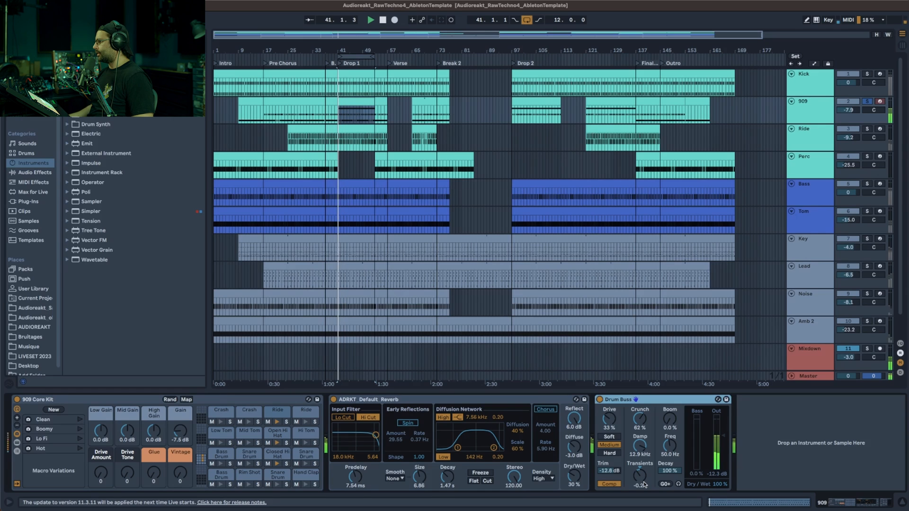
double_click(644, 482)
key(super+z)
key(space)
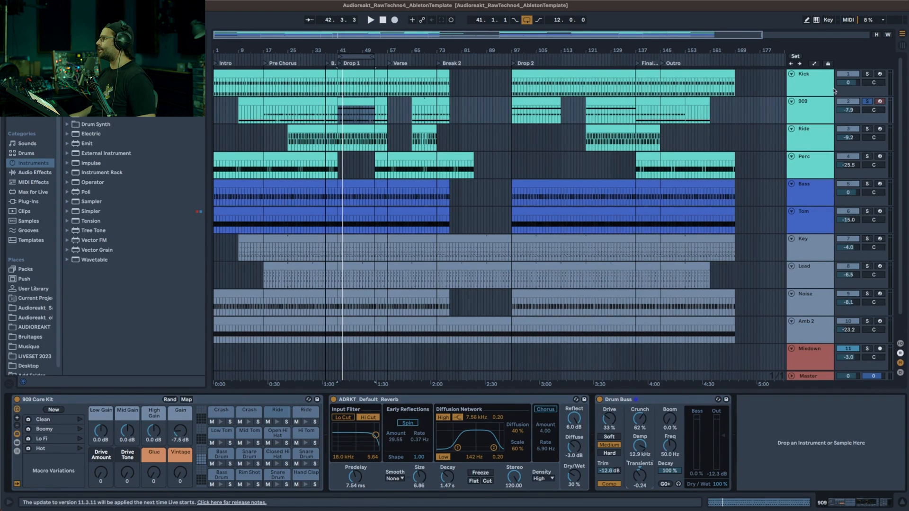
Solo the Ride track and play its first clip from bar 25
click(867, 75)
click(867, 129)
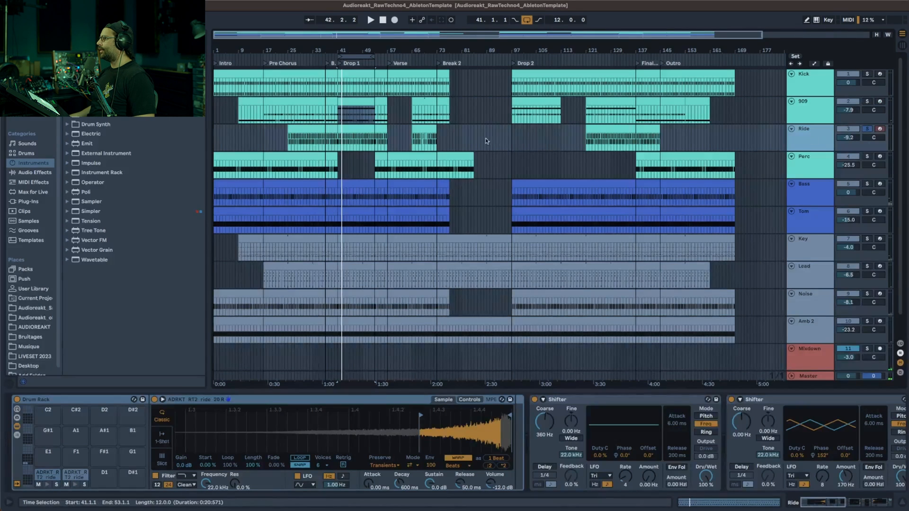
click(355, 130)
key(space)
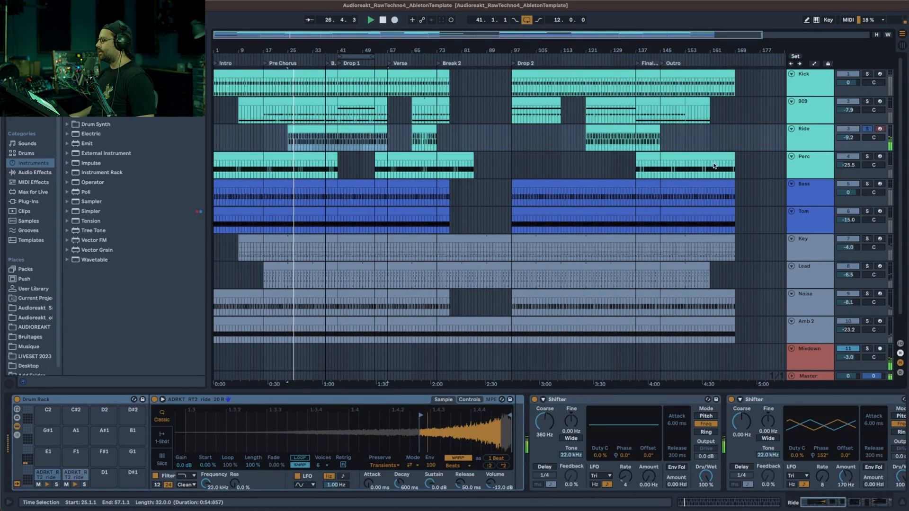
Open the Ride track's first clip to show its two rows of ride notes
click(813, 143)
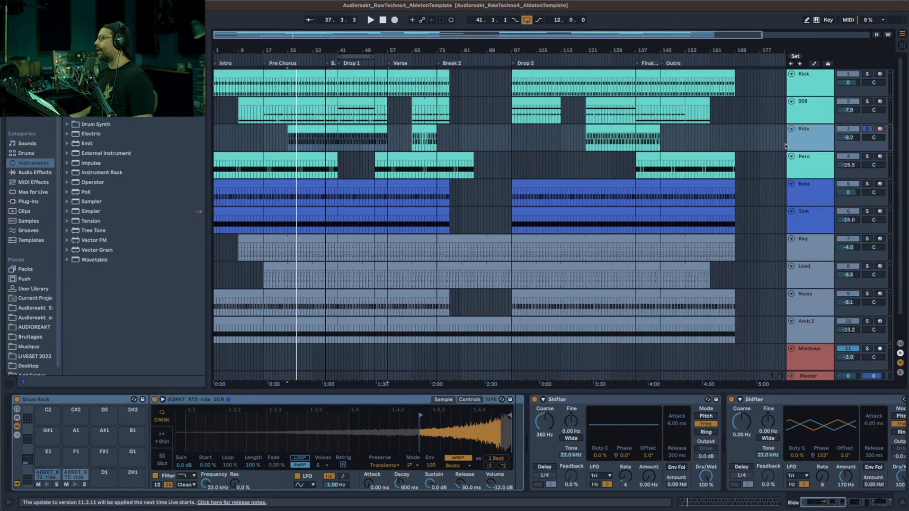
click(363, 136)
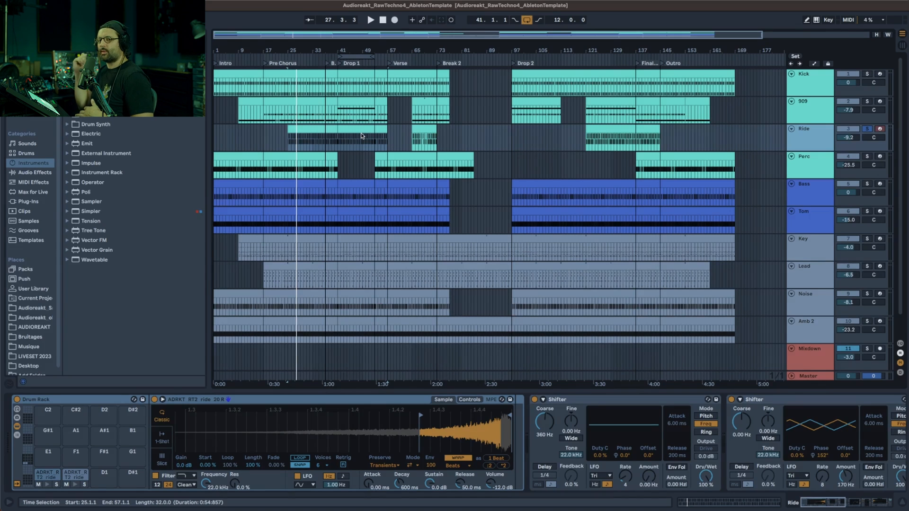
double_click(361, 133)
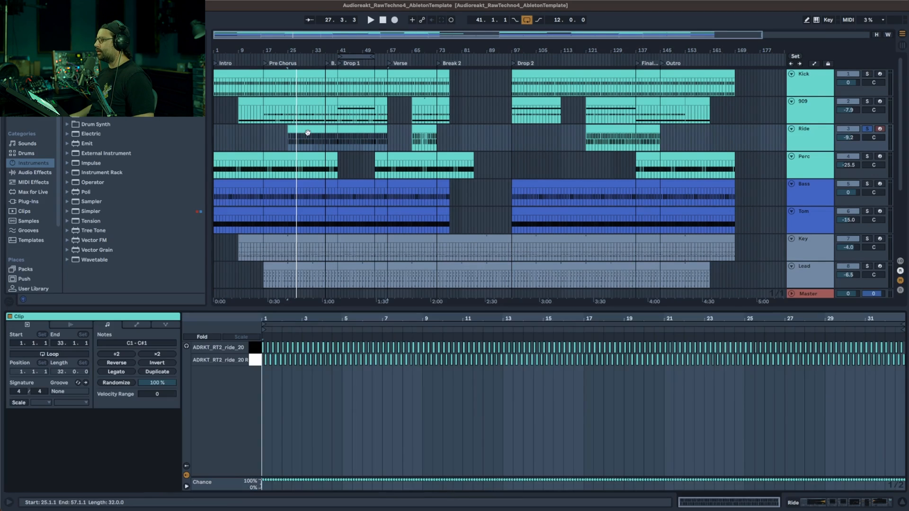
Examine the Ride clip's alternating notes up close and the normal and reversed ride samples in its Drum Rack
drag(271, 319, 271, 348)
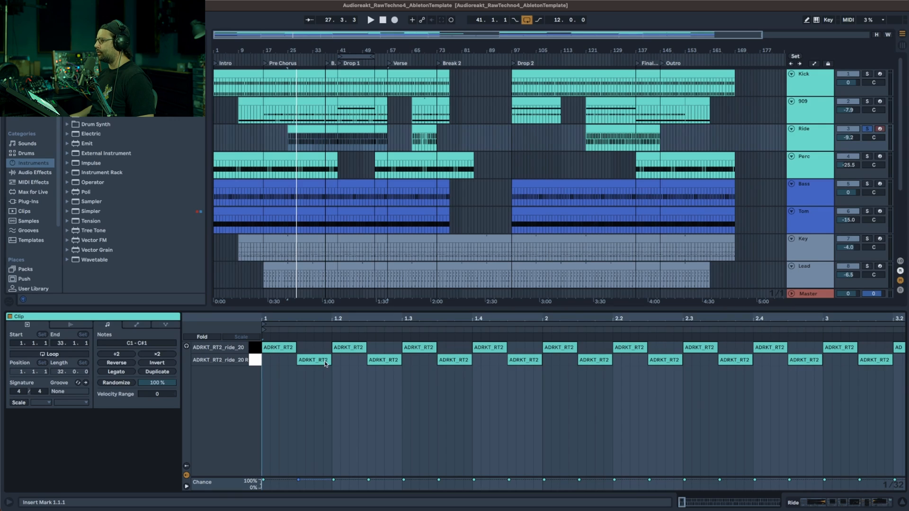
key(shift+Tab)
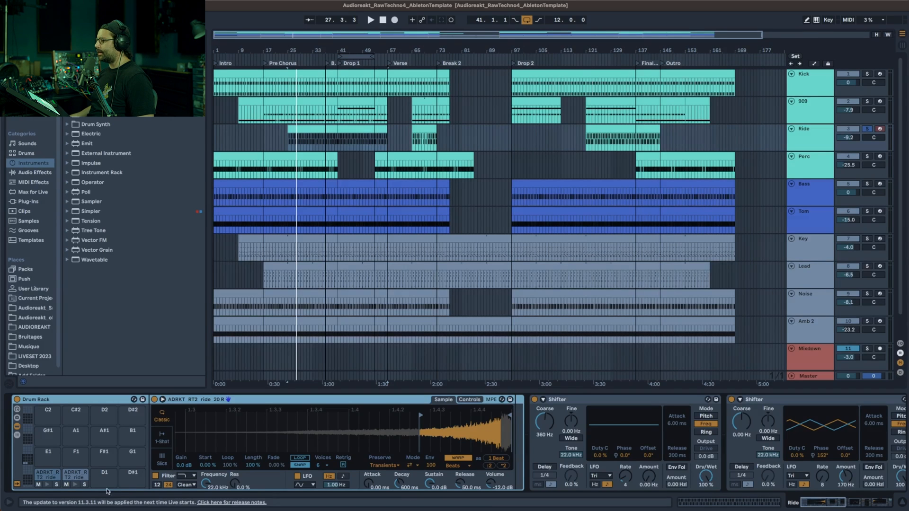
click(41, 475)
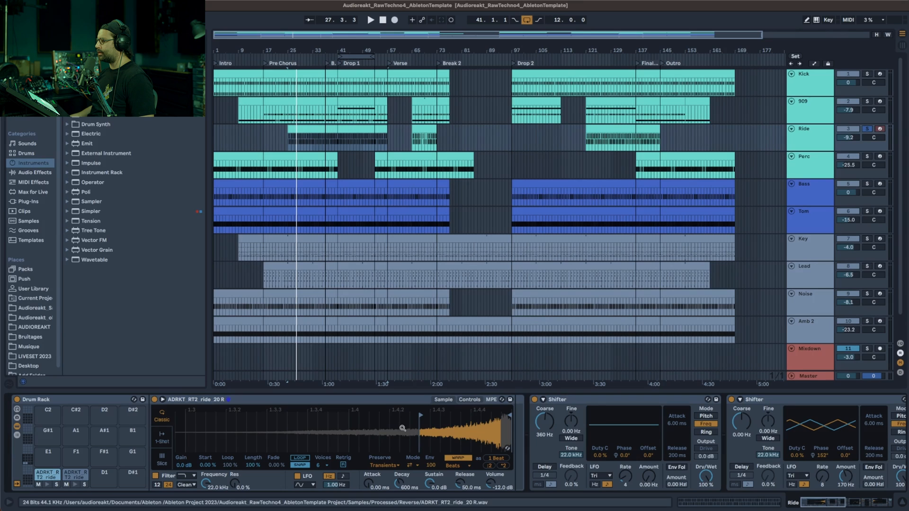
click(75, 476)
key(r)
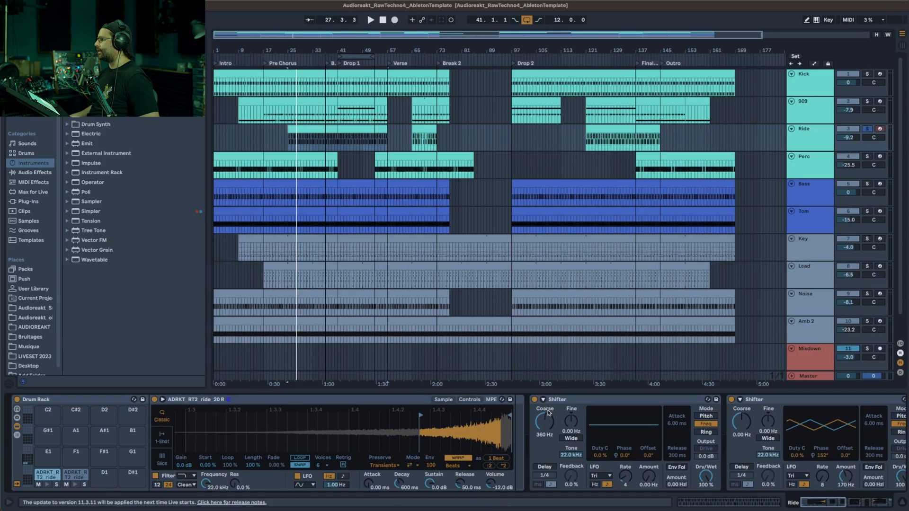
Bypass the Ride track's effects, from the first Shifter through the sidechain rack, and play the dry ride
scroll(800, 408, right, 10)
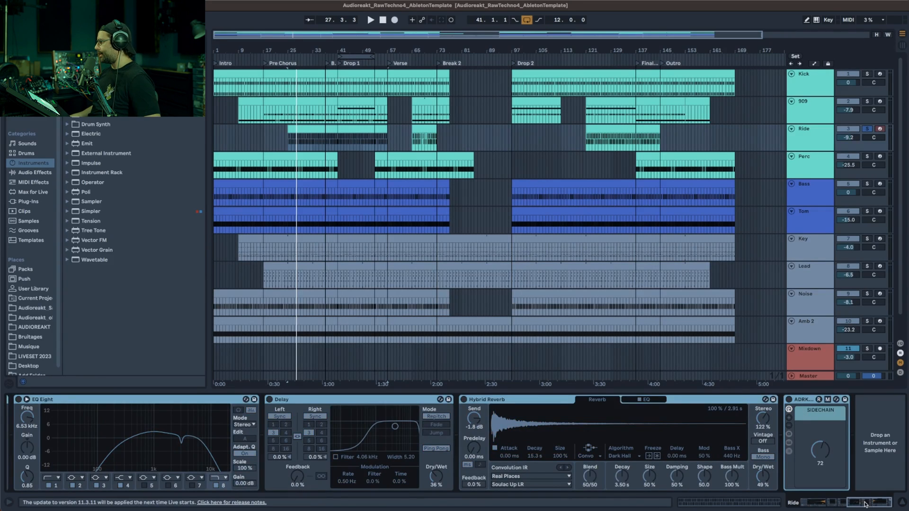
scroll(802, 402, left, 10)
key(space)
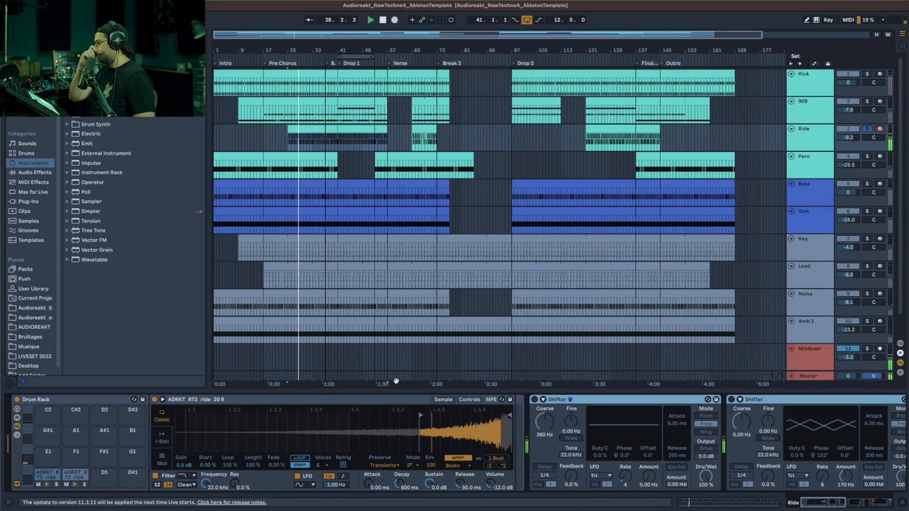
Audition the ride while reactivating the two Shifters and the EQ Eight one after another
click(591, 405)
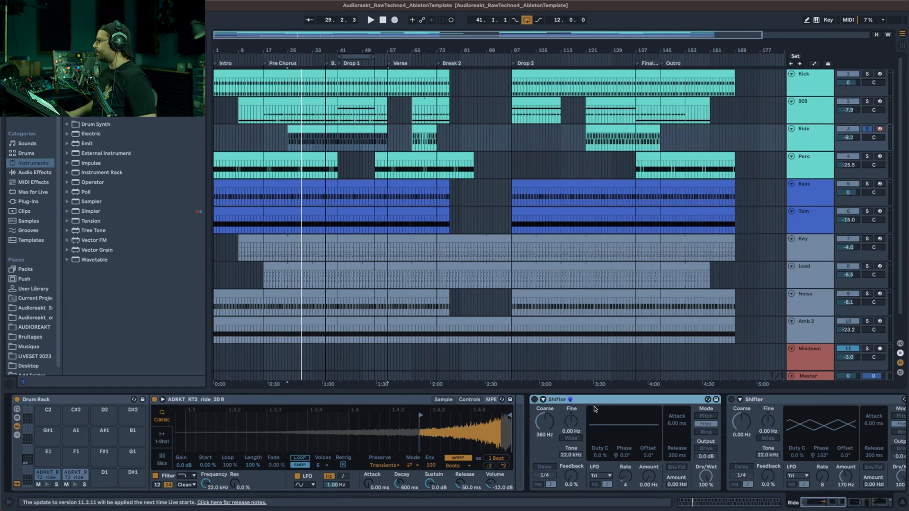
key(space)
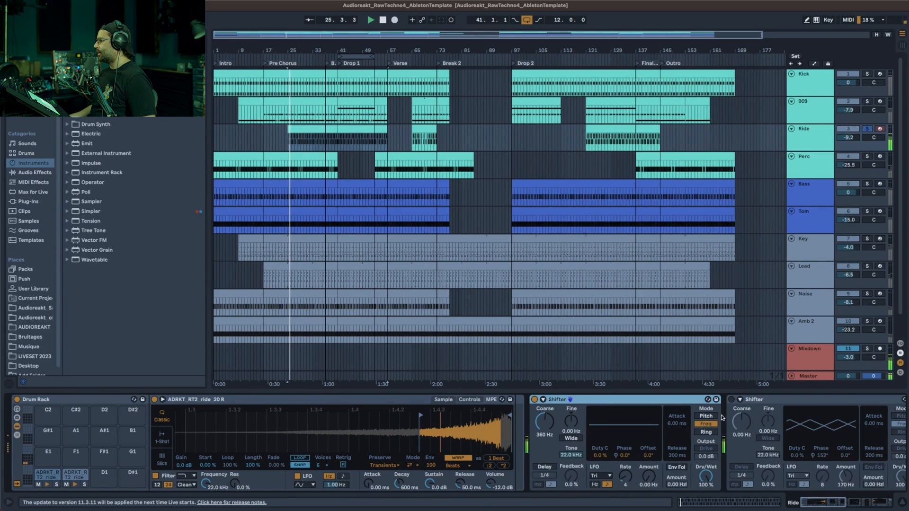
click(731, 400)
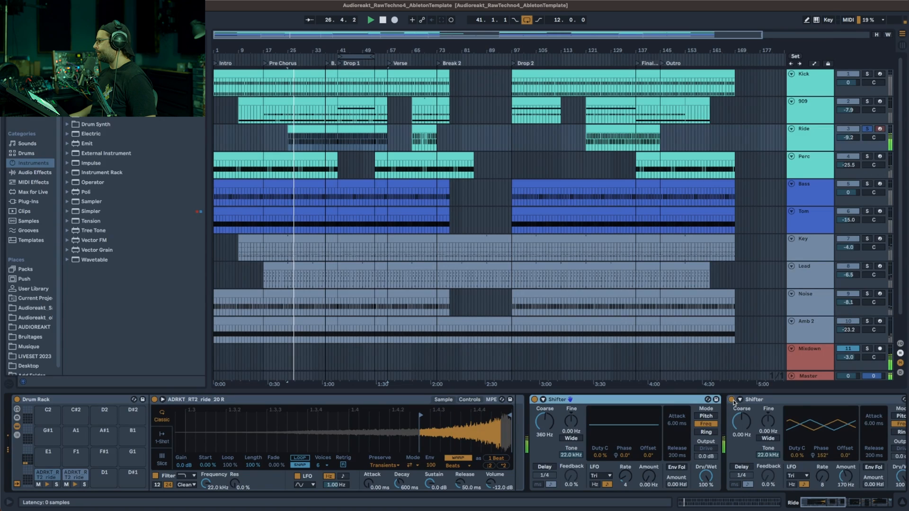
scroll(843, 457, right, 5)
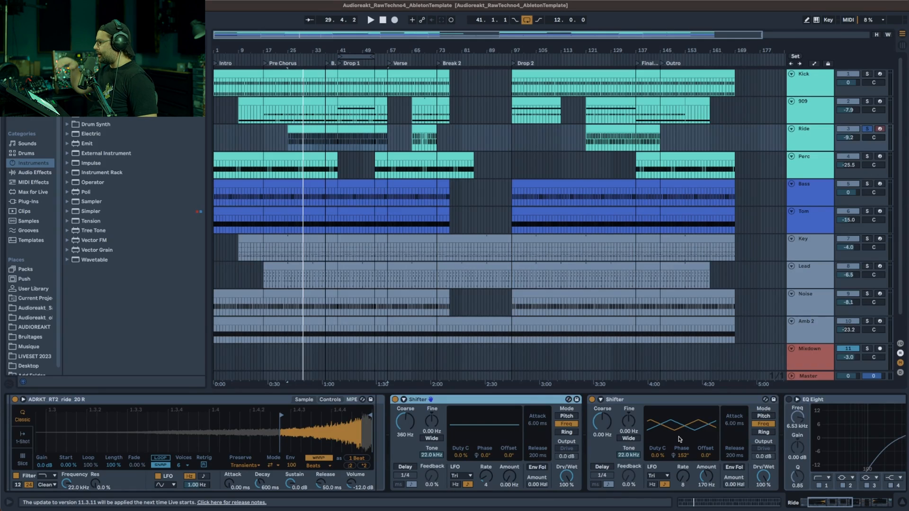
key(space)
drag(821, 502, 832, 502)
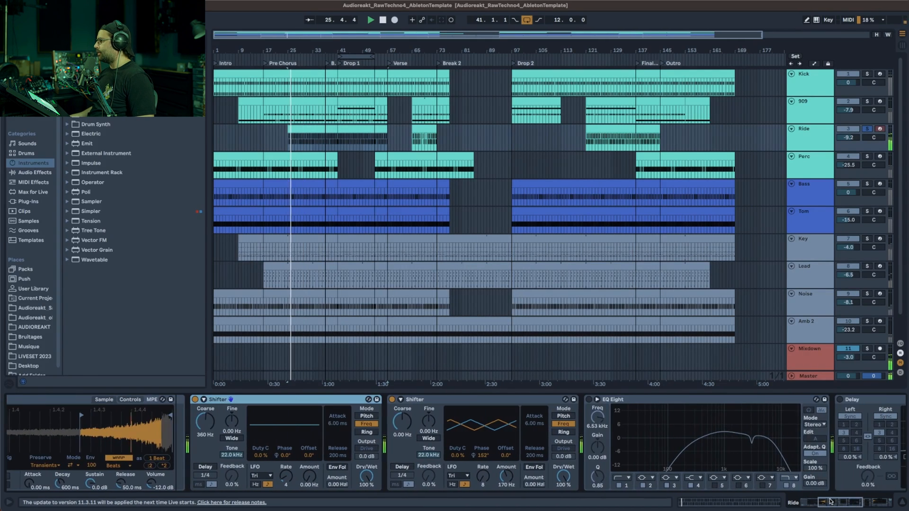
click(590, 400)
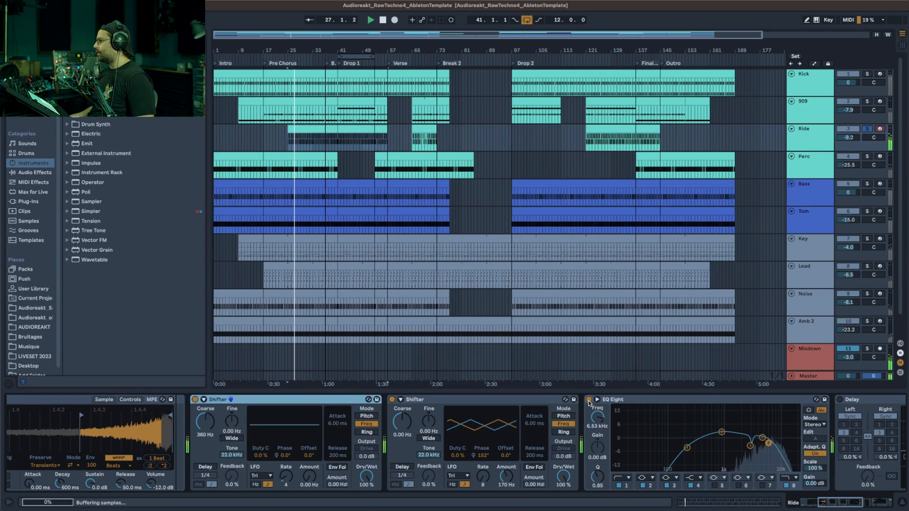
Audition the ride while reactivating the Delay, the Hybrid Reverb and the sidechain rack one by one
scroll(569, 412, right, 10)
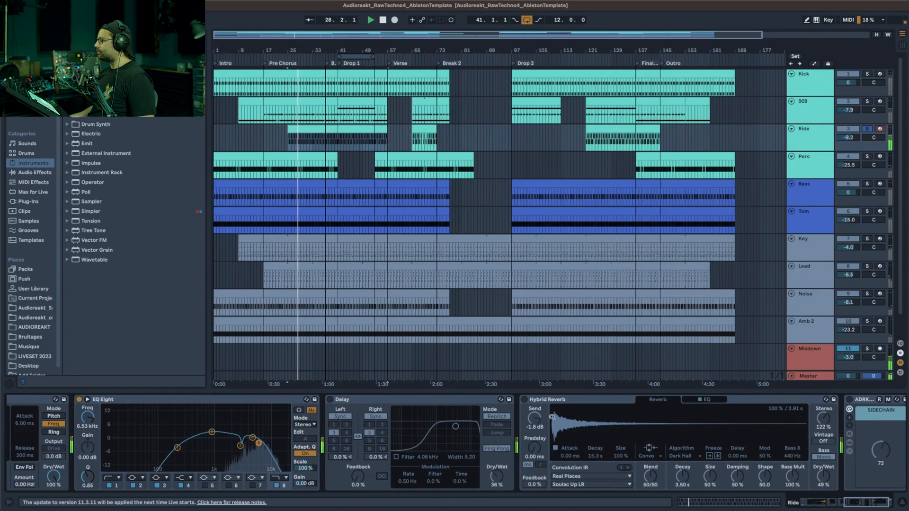
click(330, 401)
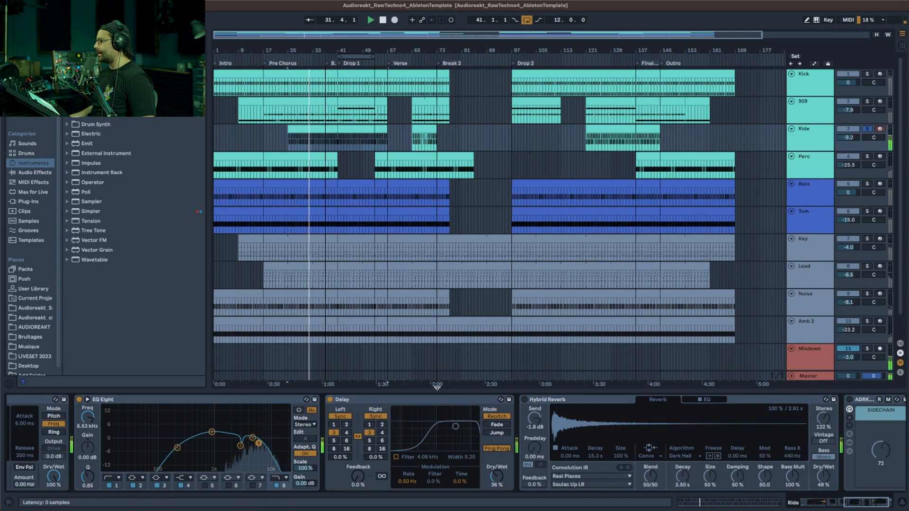
click(524, 400)
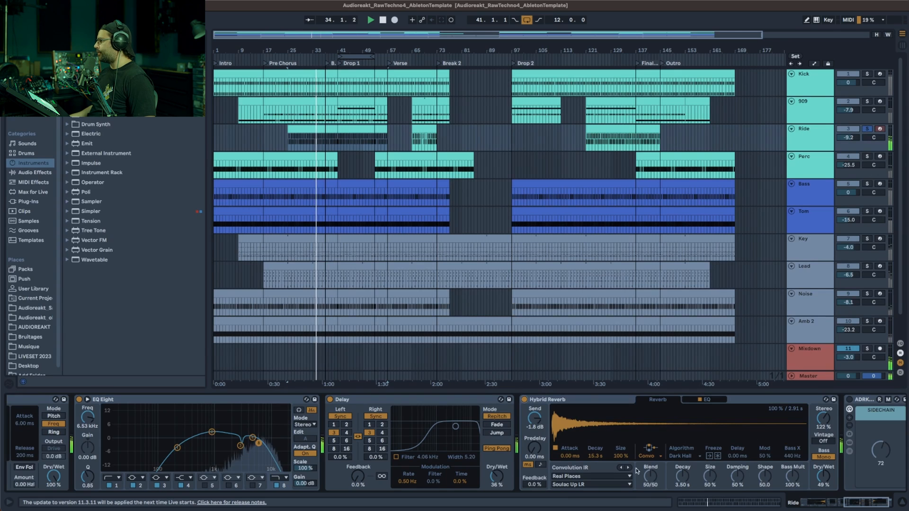
drag(868, 503, 873, 503)
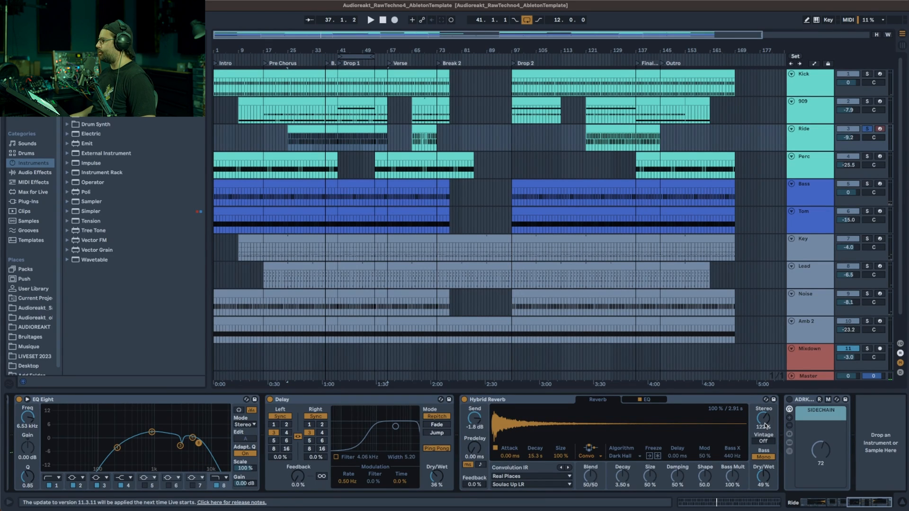
key(space)
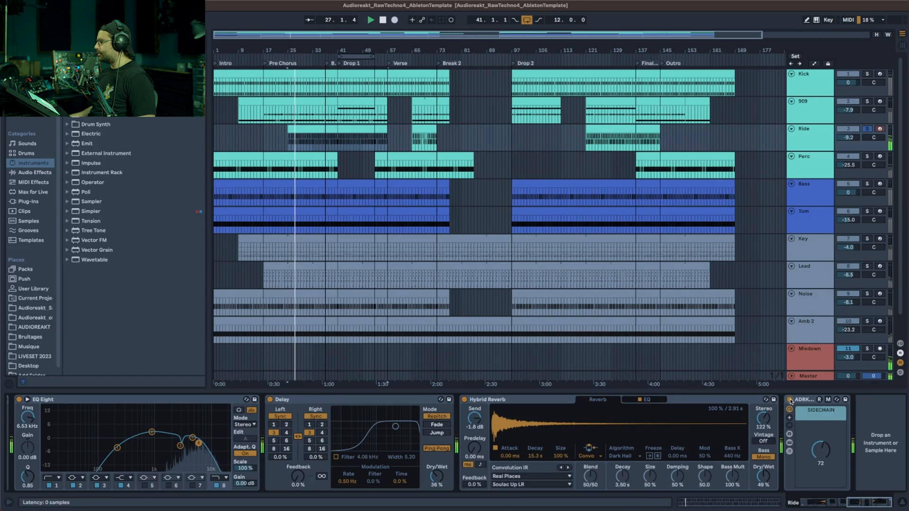
Unsolo the Ride track and compare the full mix with the ride muted and unmuted
click(867, 129)
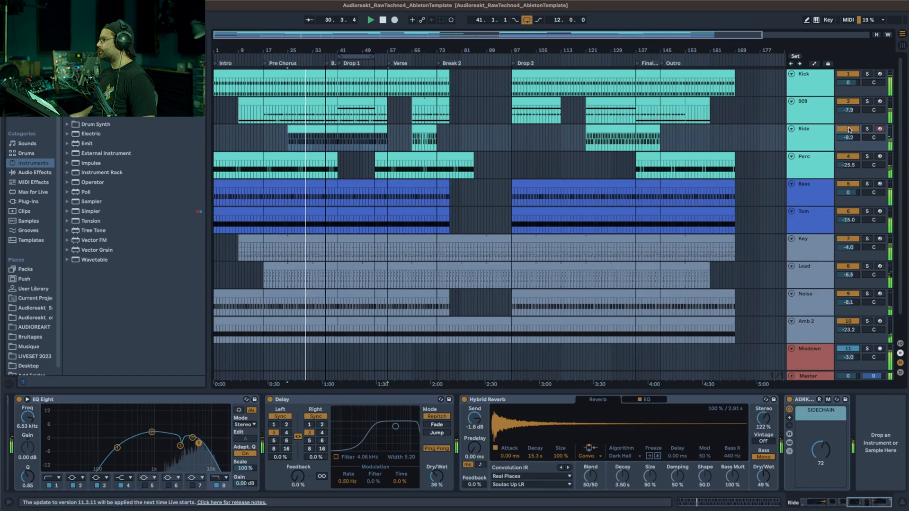
click(849, 130)
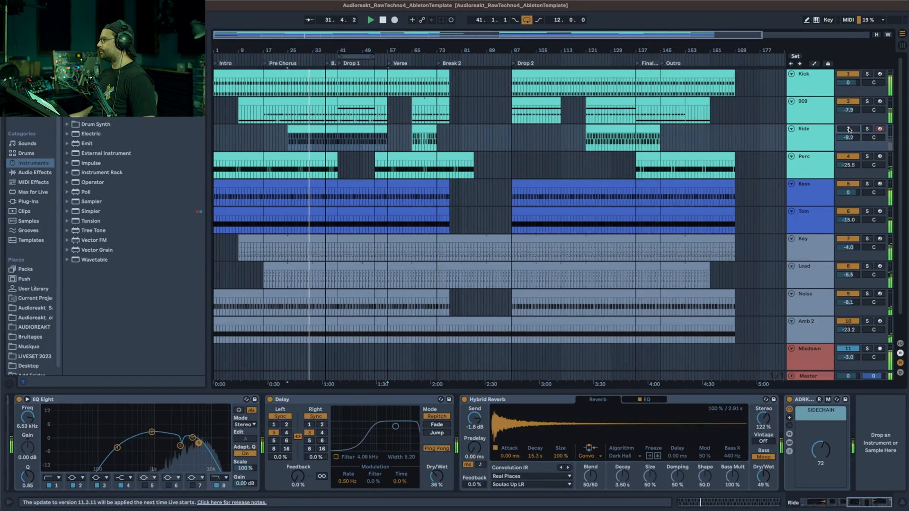
click(849, 130)
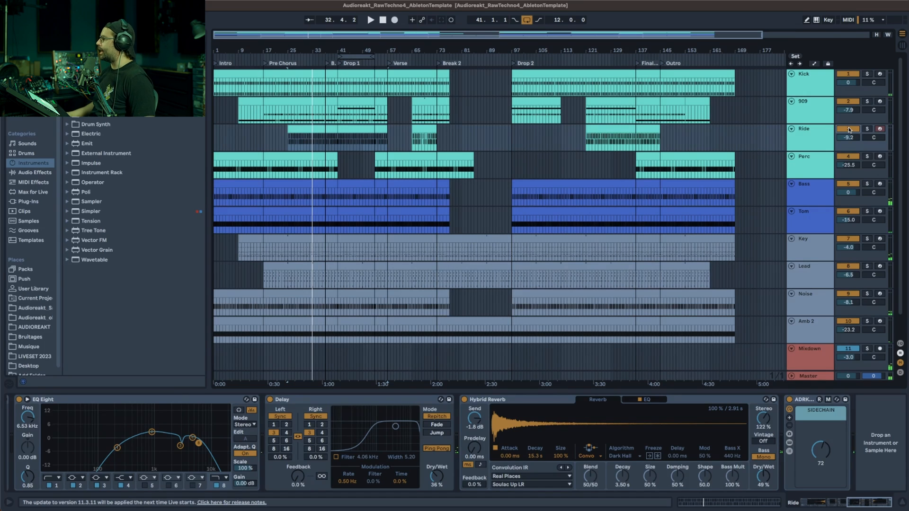
Mute the Perc track, play the full mix from bar 1, and bring the percussion back in to compare
click(815, 175)
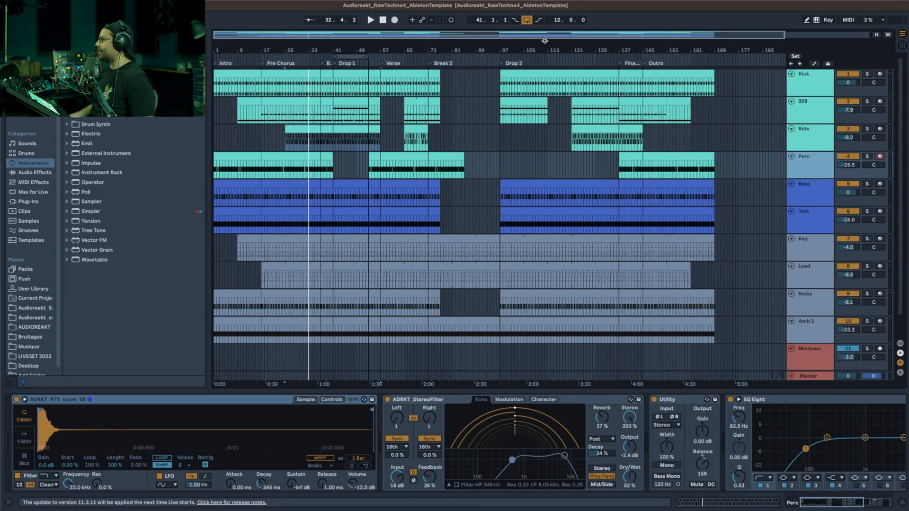
key(0)
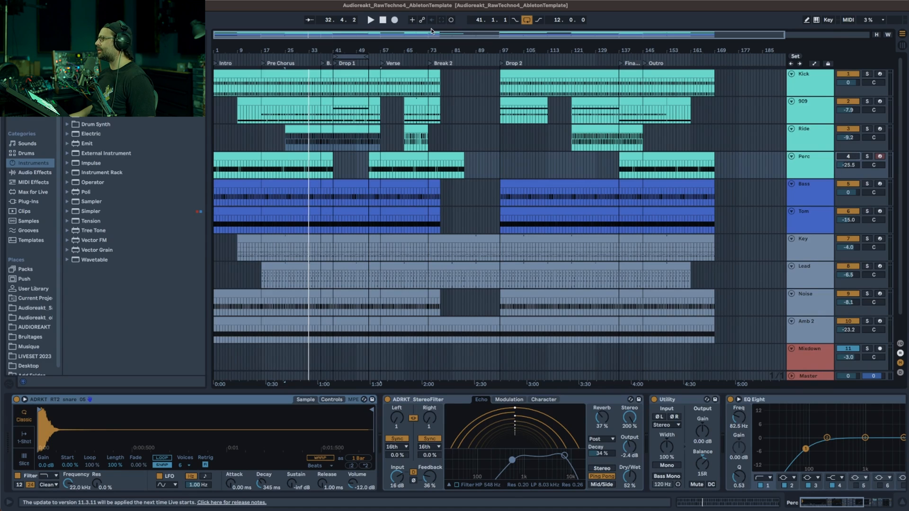
click(382, 20)
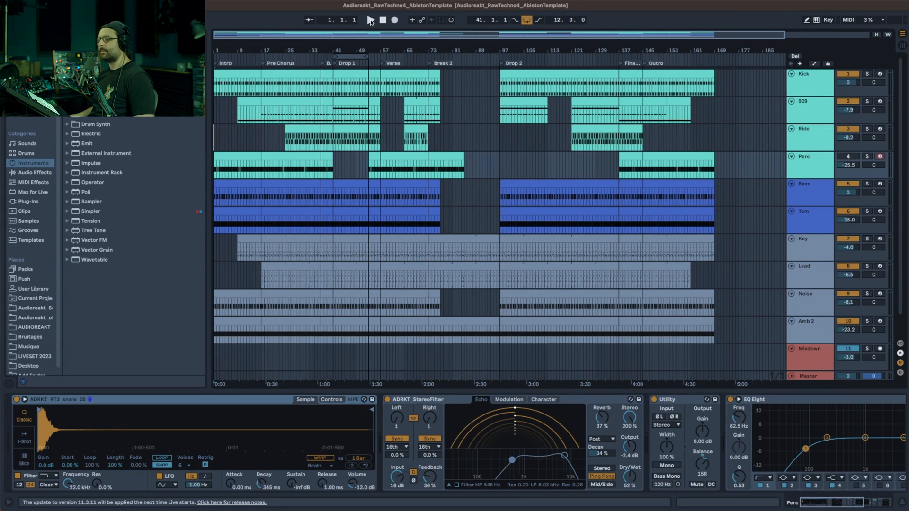
click(371, 20)
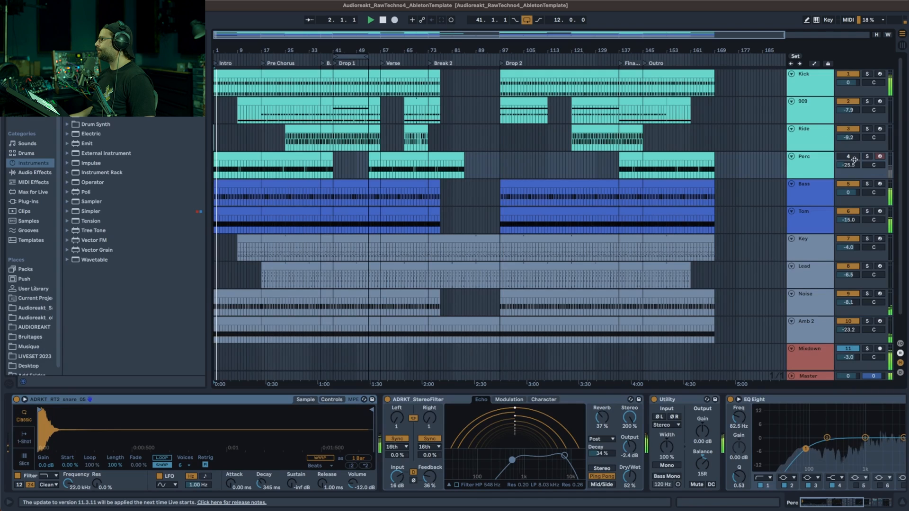
click(850, 158)
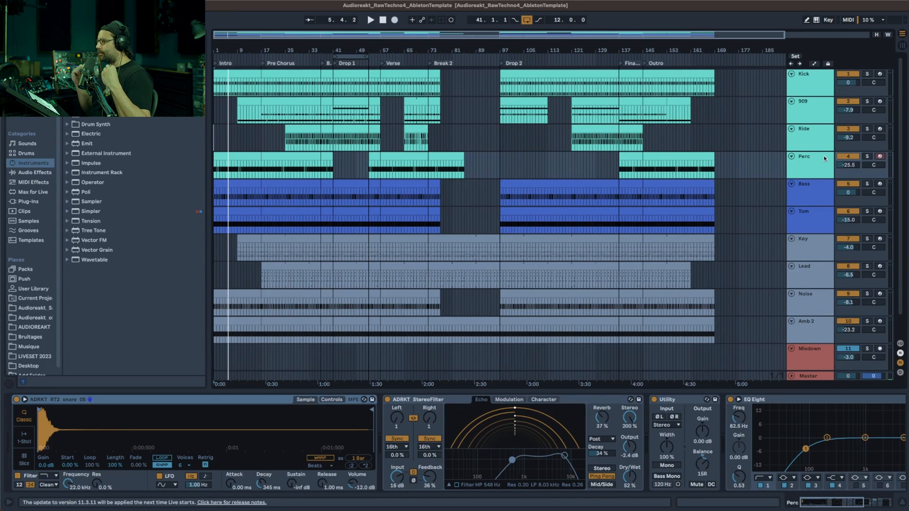
Solo the Perc track and bypass the effects after its snare Simpler, including StereoFilter, Utility and EQ Eight
click(825, 159)
click(867, 156)
click(429, 401)
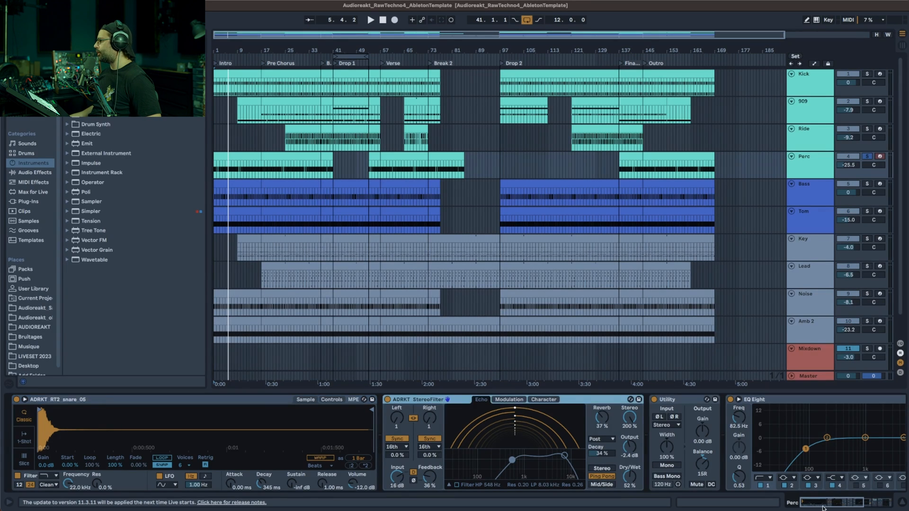
drag(823, 508, 895, 495)
click(724, 401)
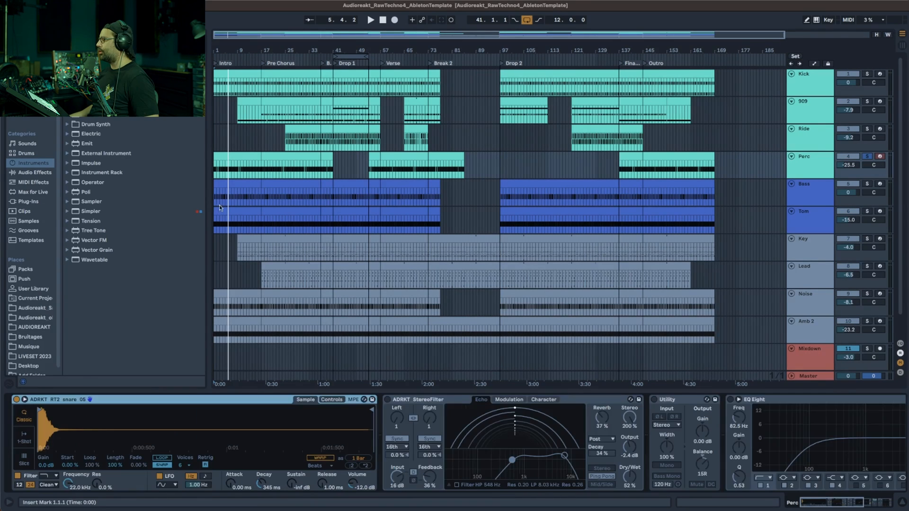
Open the Perc track's first clip, shorten its loop length to 0.2.0 from the start, and set the grid to 1/16
double_click(226, 156)
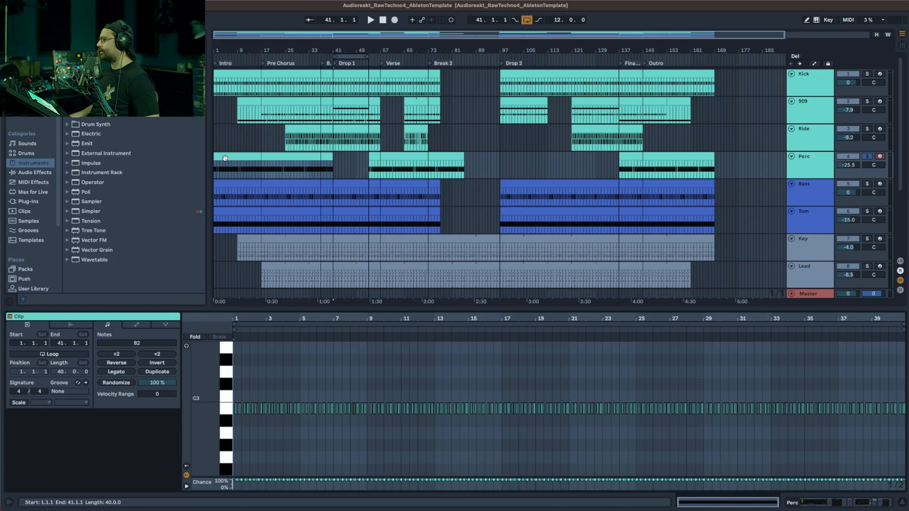
drag(237, 318, 237, 408)
drag(295, 323, 377, 323)
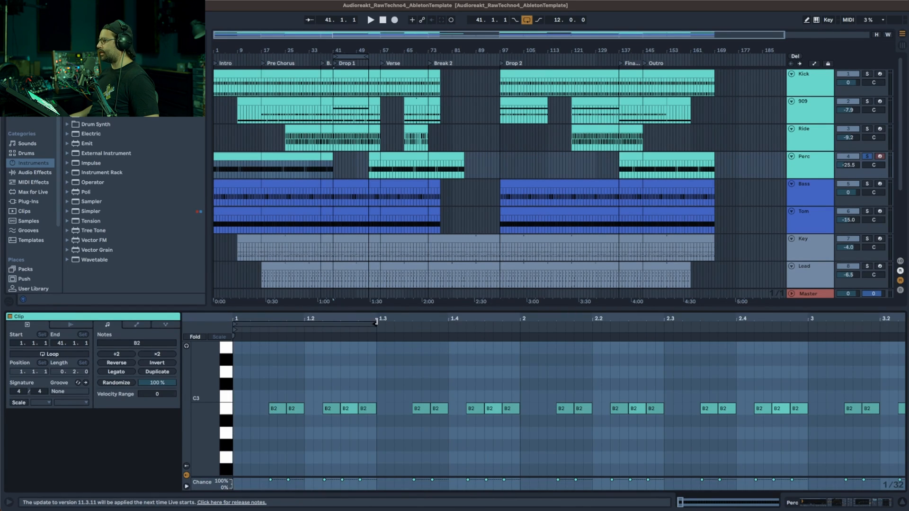
right_click(261, 379)
click(331, 325)
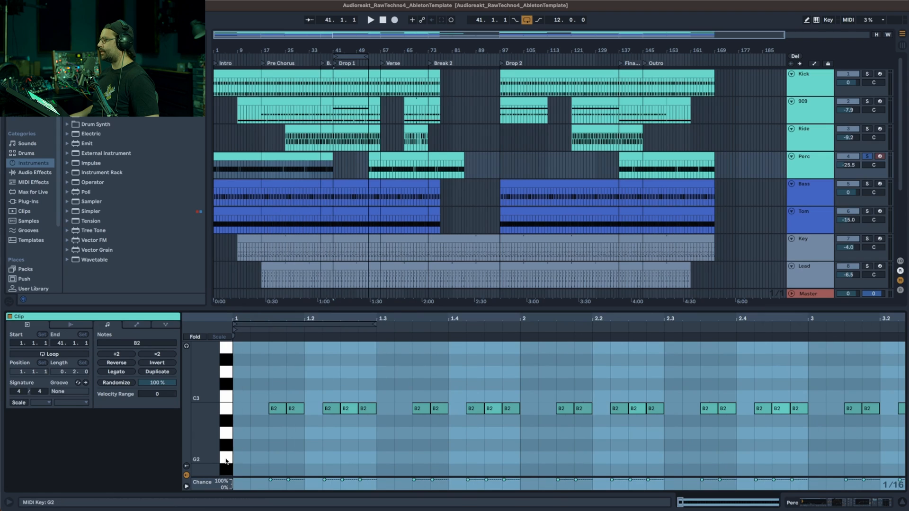
Examine the rhythm of the B2 notes within the first half bar of the Perc clip
click(285, 446)
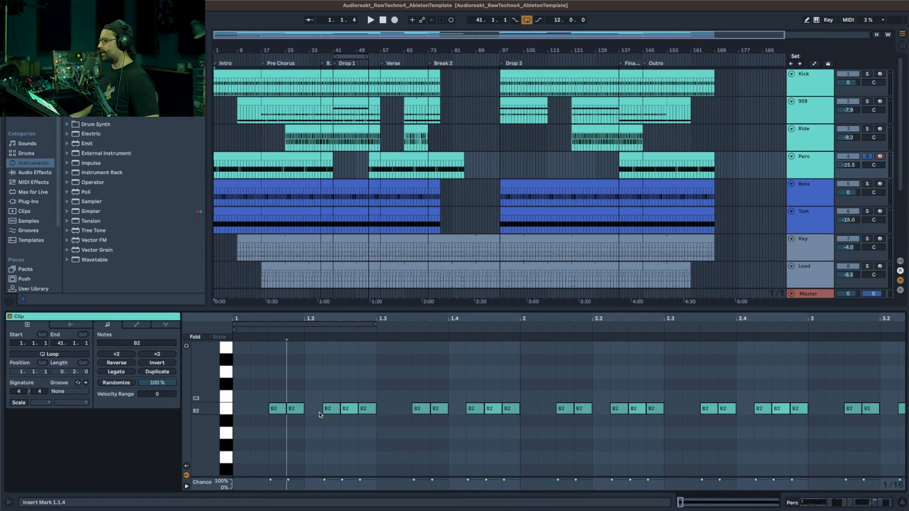
click(278, 414)
click(338, 416)
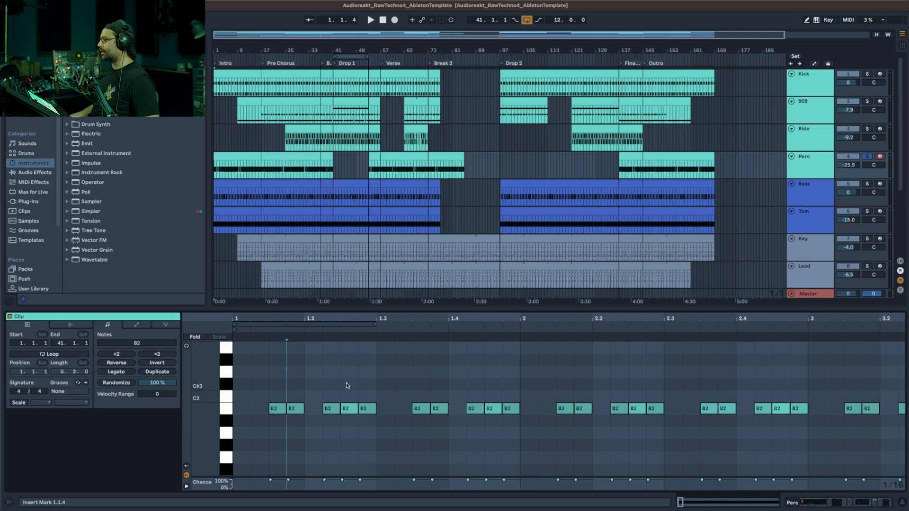
click(353, 411)
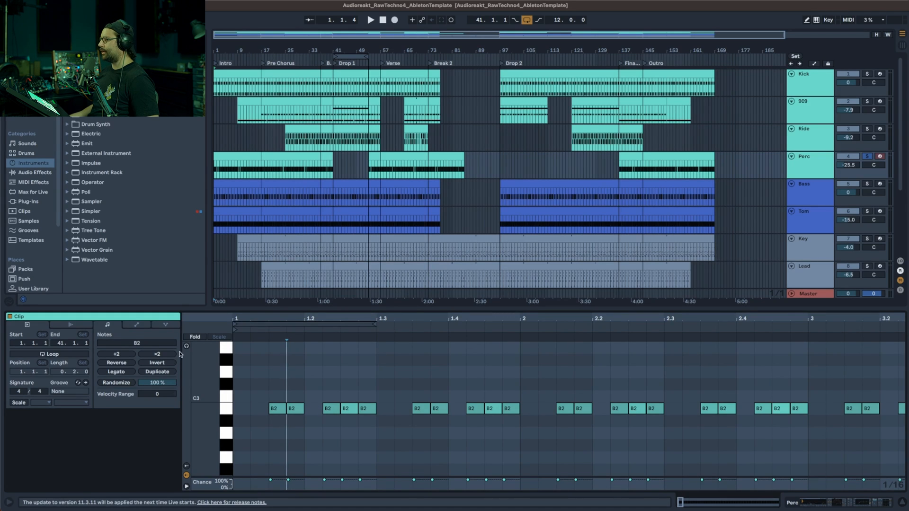
Turn on looping for the Perc clip and play the dry pattern with the track's device chain shown
click(77, 356)
key(space)
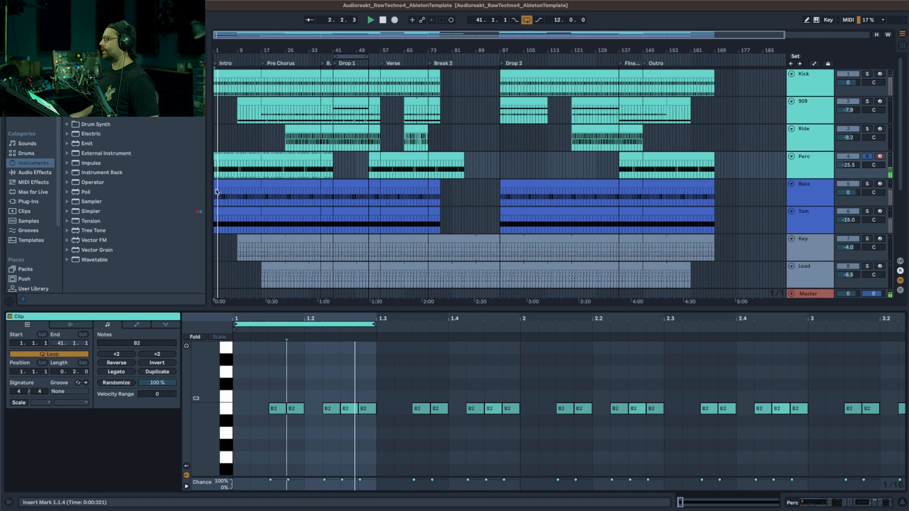
double_click(816, 162)
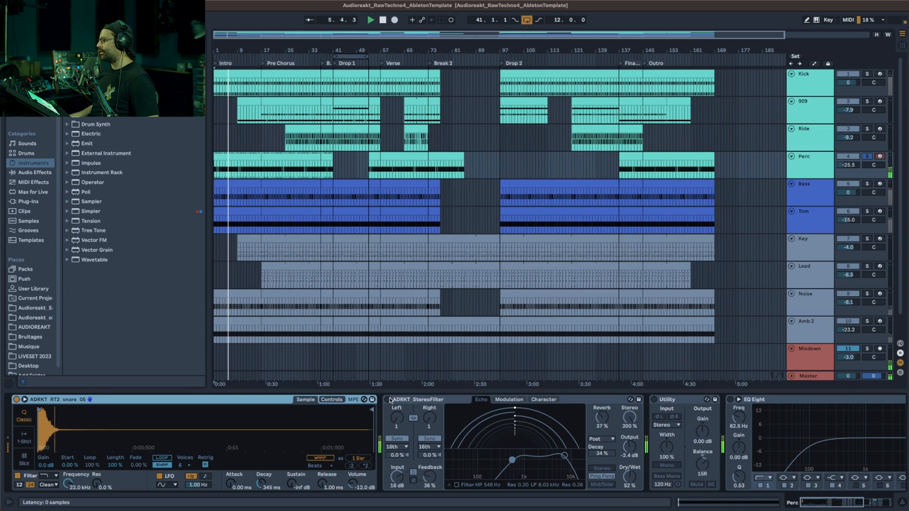
Reactivate the StereoFilter on the Perc track and show the snare Simpler's controls page
click(388, 400)
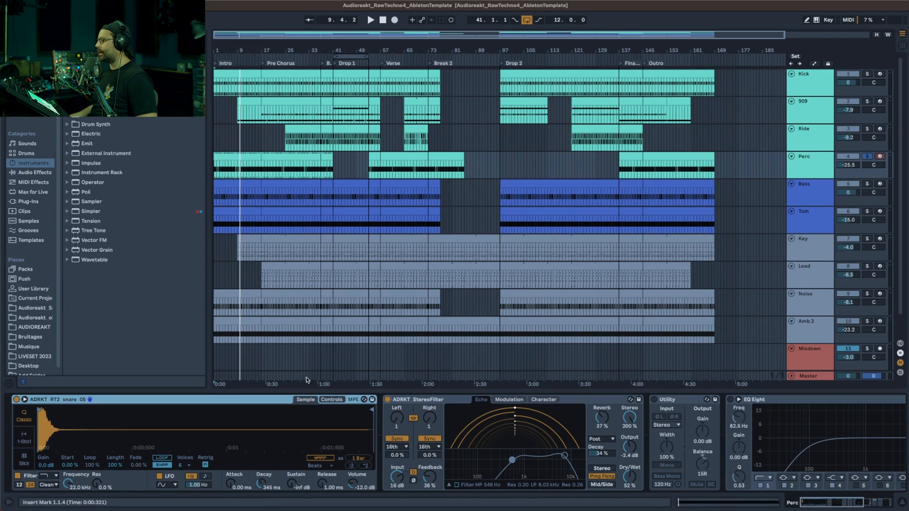
click(332, 400)
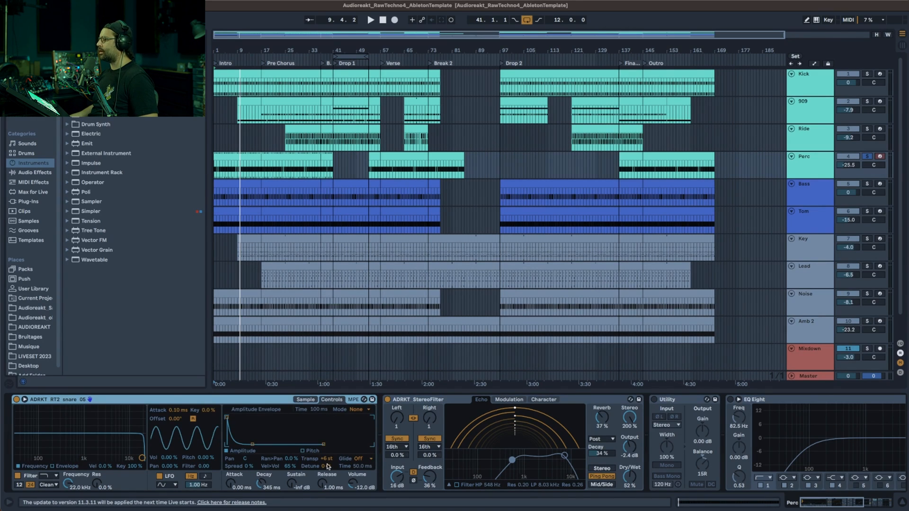
Audition the snare with its Simpler transposition reset to 0 st, and undo the change
double_click(327, 461)
key(space)
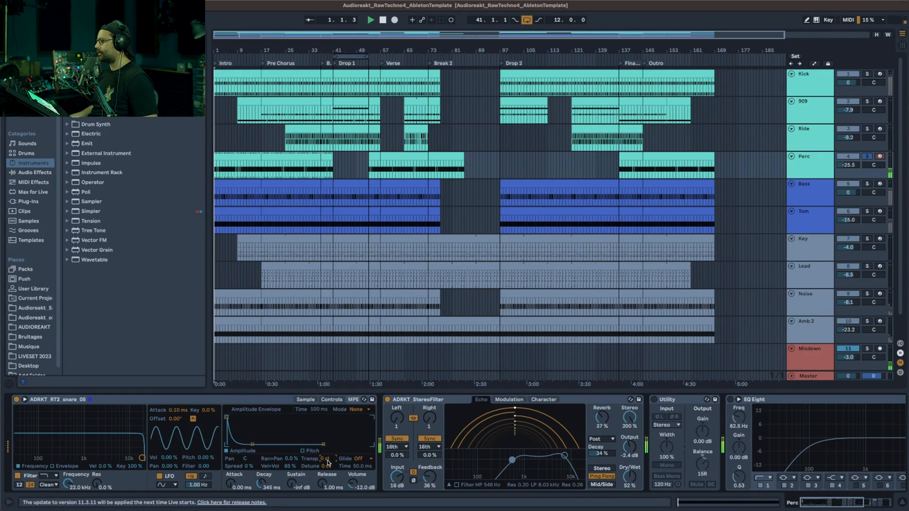
key(super+z)
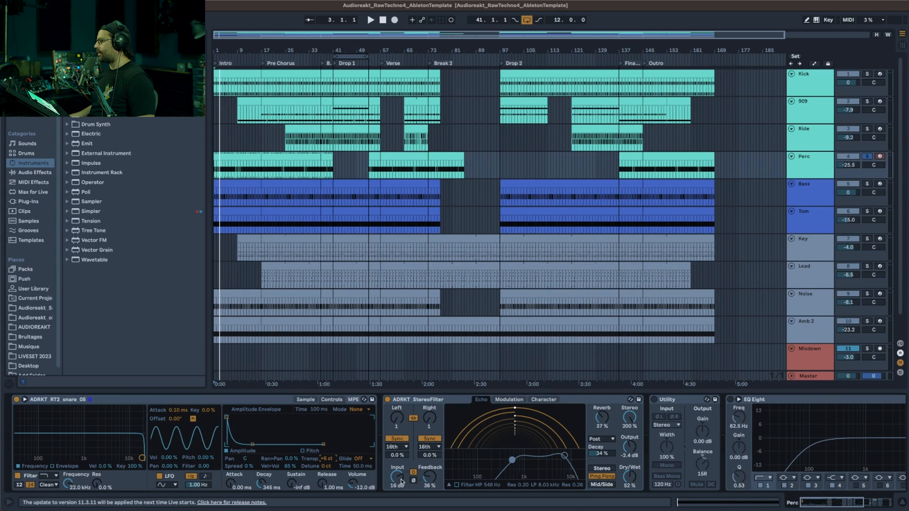
Audition the StereoFilter with its input gain varied and its reverb at 0.0 %, and undo the reverb change
key(space)
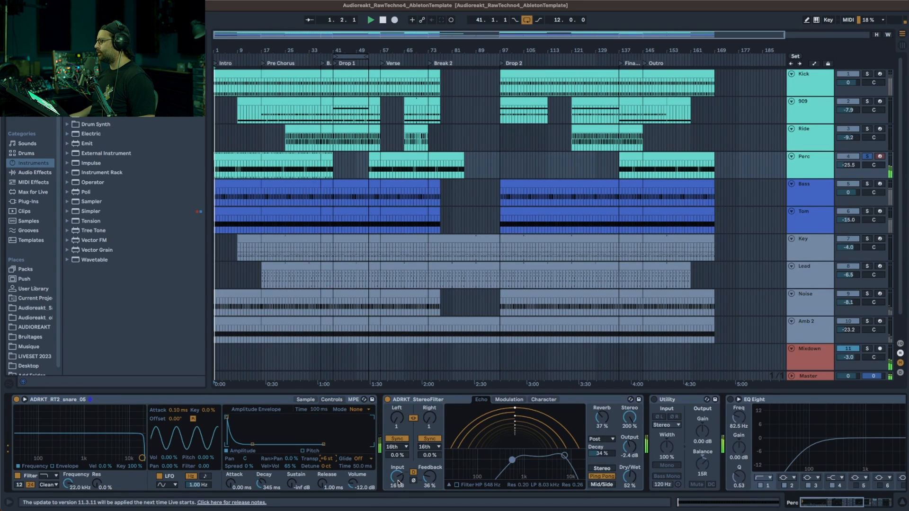
drag(398, 483, 401, 467)
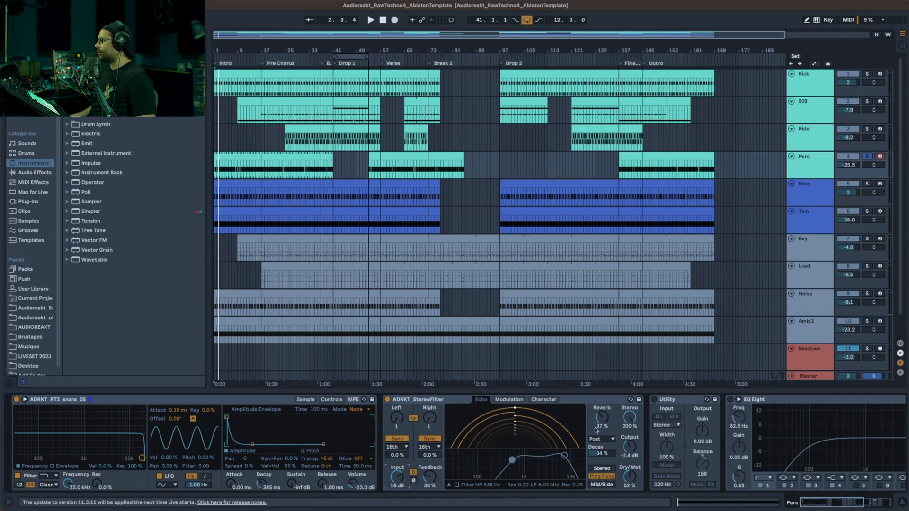
key(space)
drag(602, 419, 602, 447)
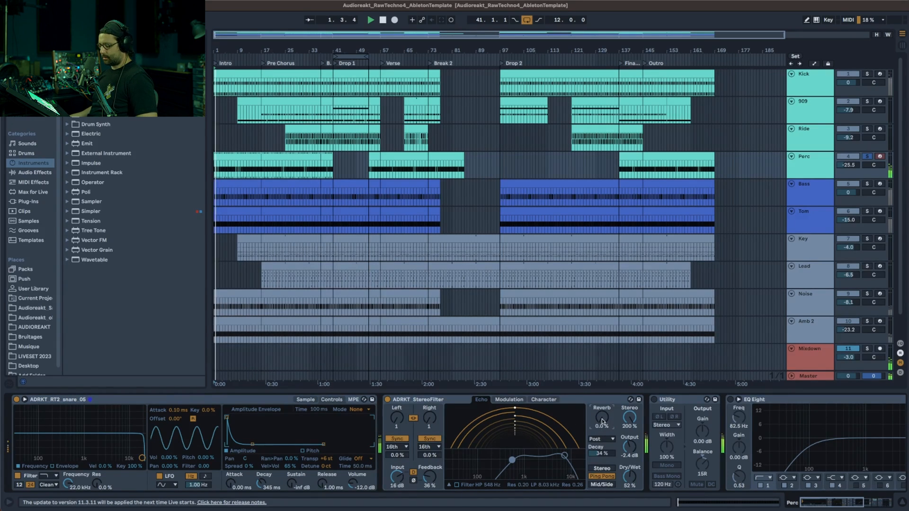
key(super+z)
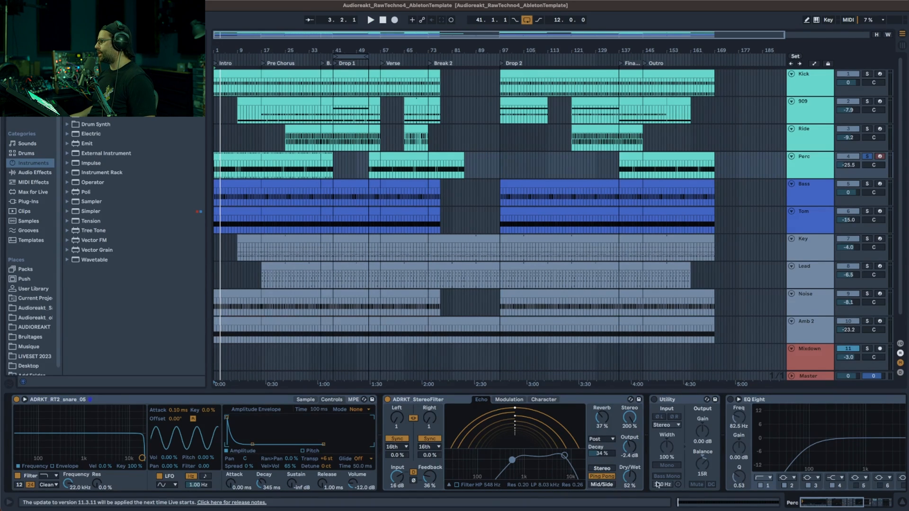
Reactivate the Utility, EQ Eight, sidechain rack and Stereo Width on the Perc track one after another during playback
key(space)
click(654, 400)
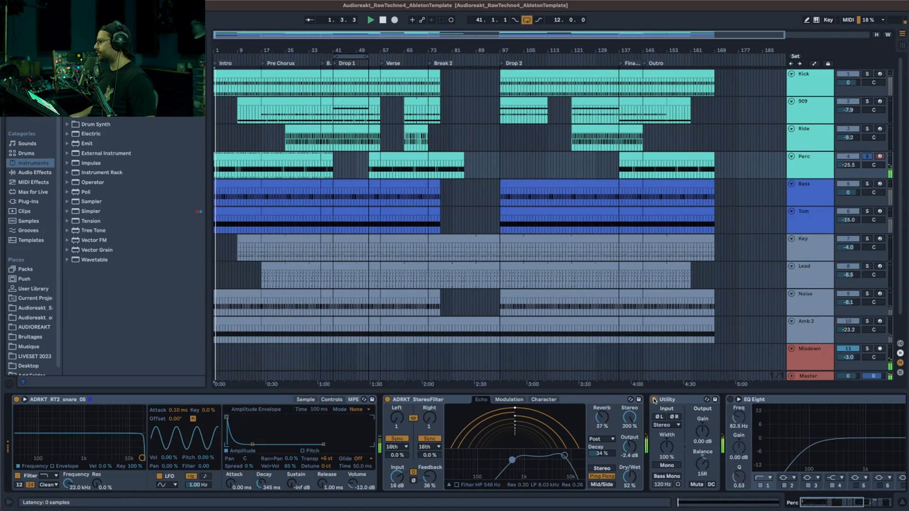
drag(820, 501, 834, 501)
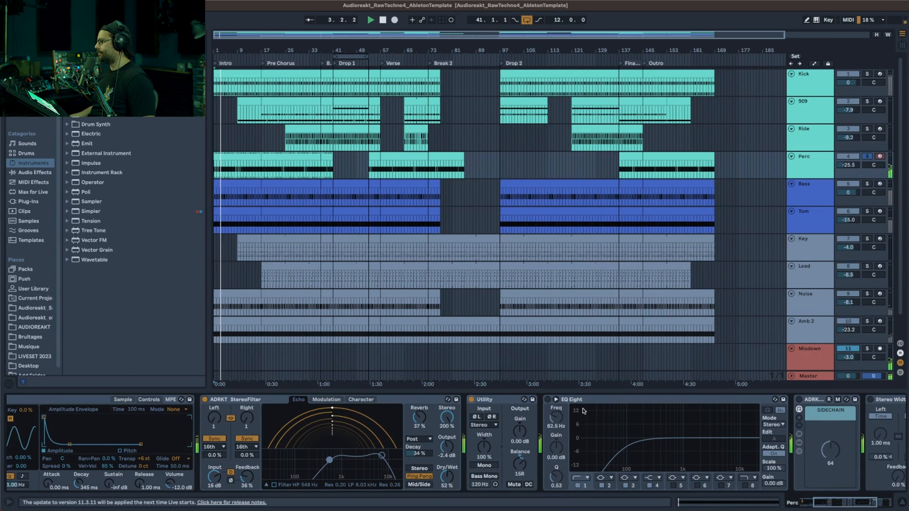
click(548, 400)
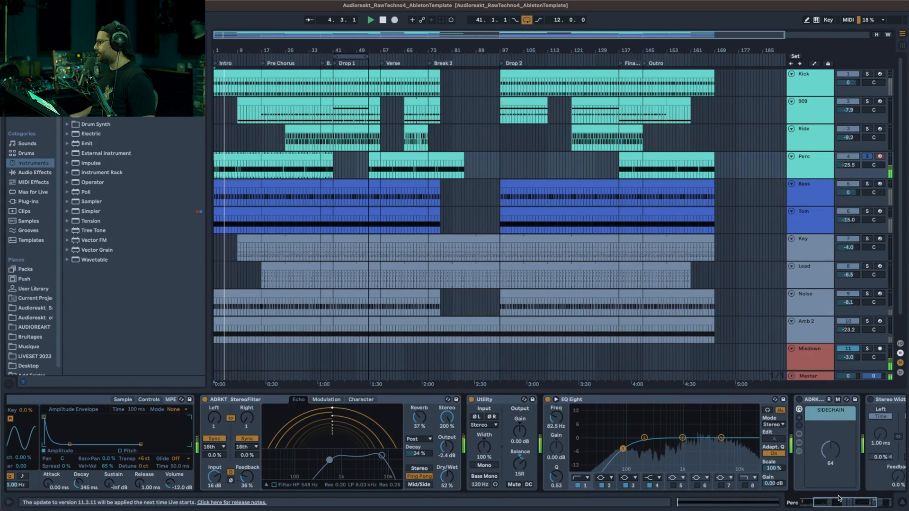
click(850, 505)
click(595, 400)
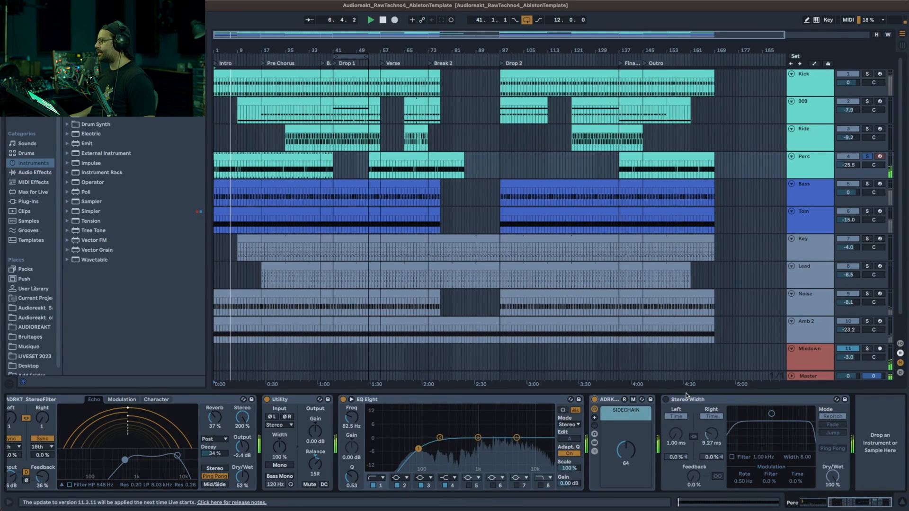
click(666, 400)
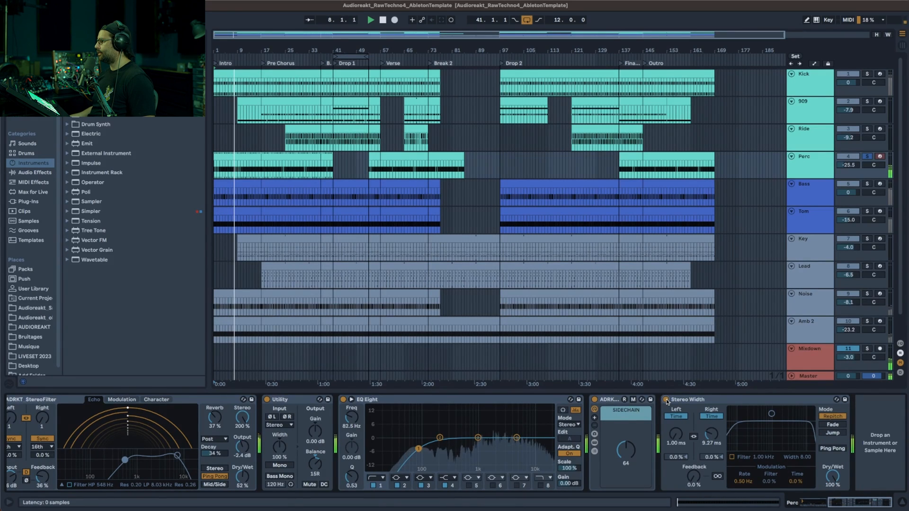
key(space)
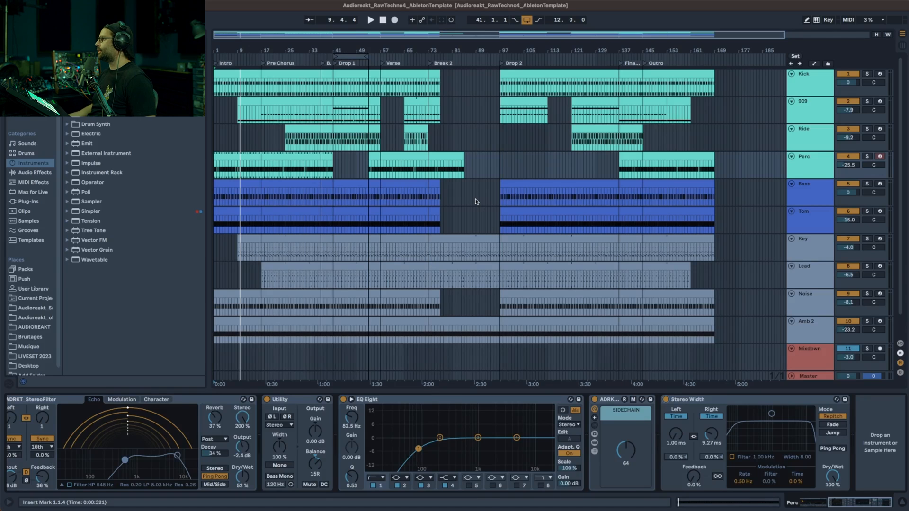
Compare the device chains of the Bass and Tom tracks
click(805, 194)
click(804, 220)
click(804, 196)
click(804, 216)
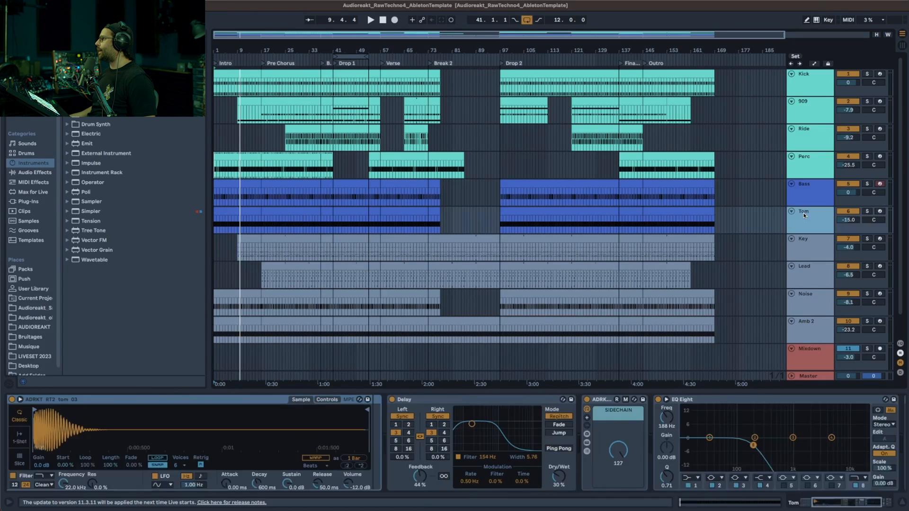
click(803, 199)
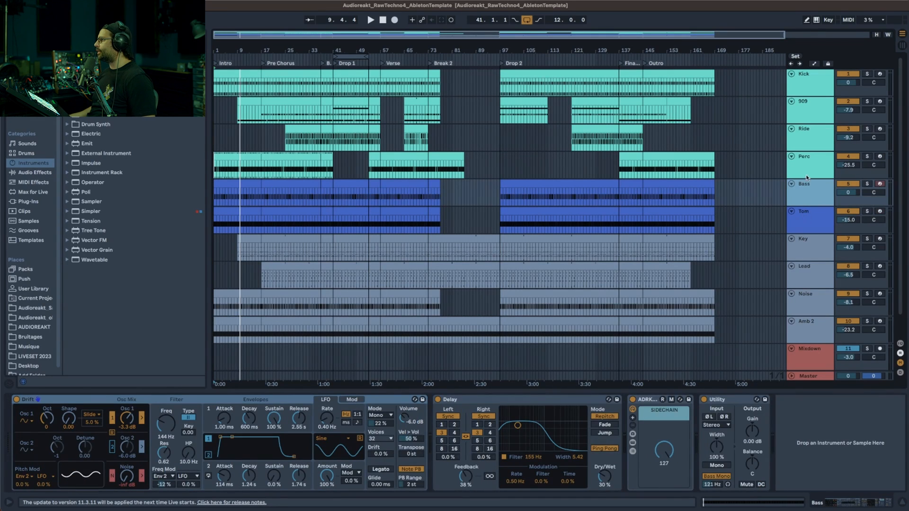
Solo the Bass track and play it from bar 14, and switch the solo and device view to the Tom track
click(867, 183)
click(253, 177)
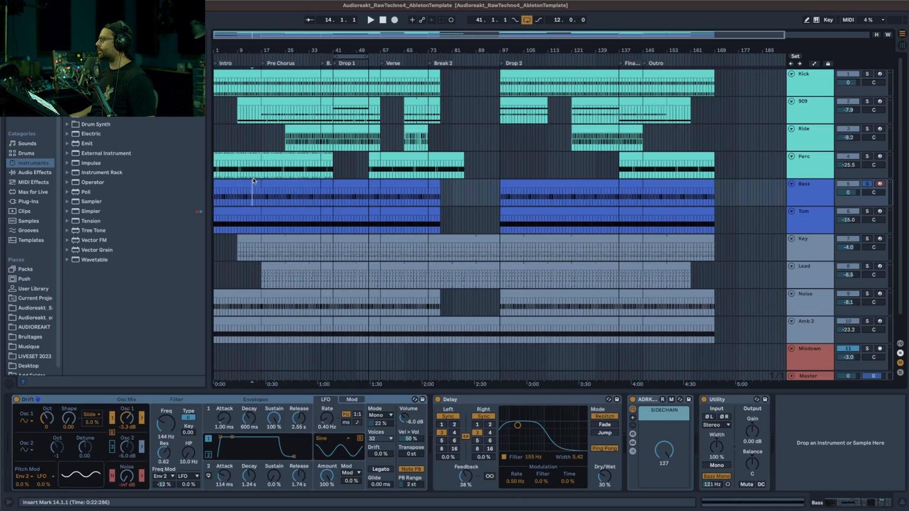
key(space)
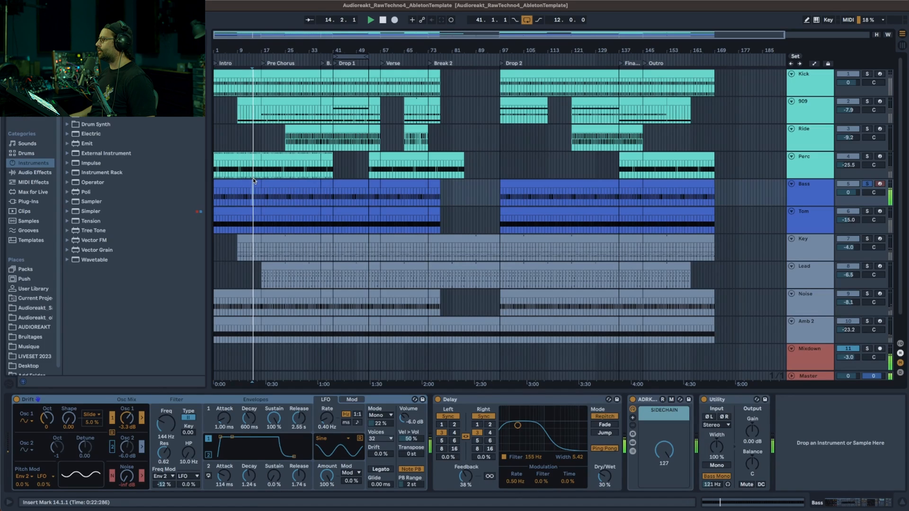
click(868, 212)
click(813, 212)
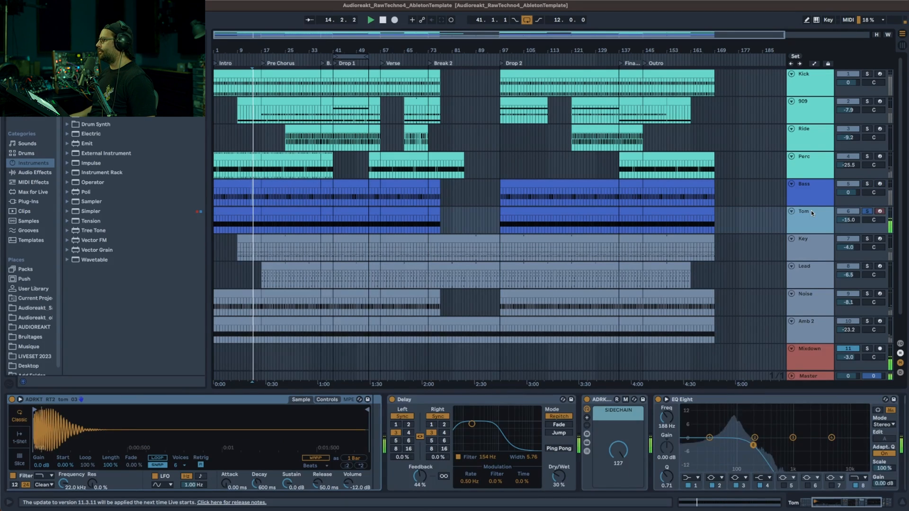
Audition the Bass soloed together with the Kick, adding the Tom to the soloed tracks
click(869, 185)
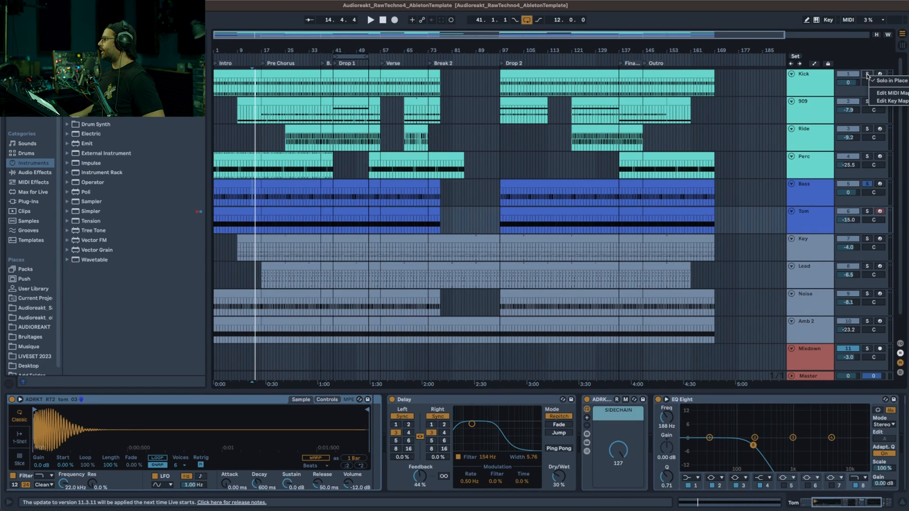
click(868, 74)
key(space)
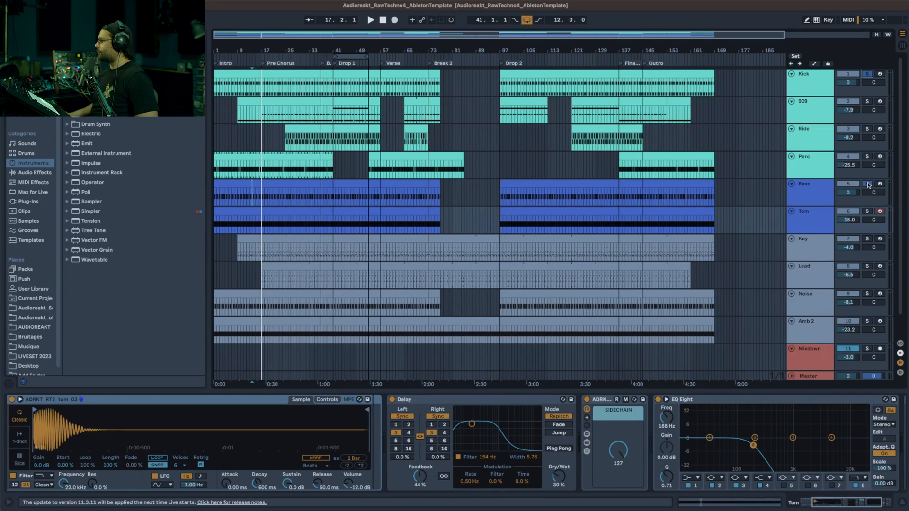
key(space)
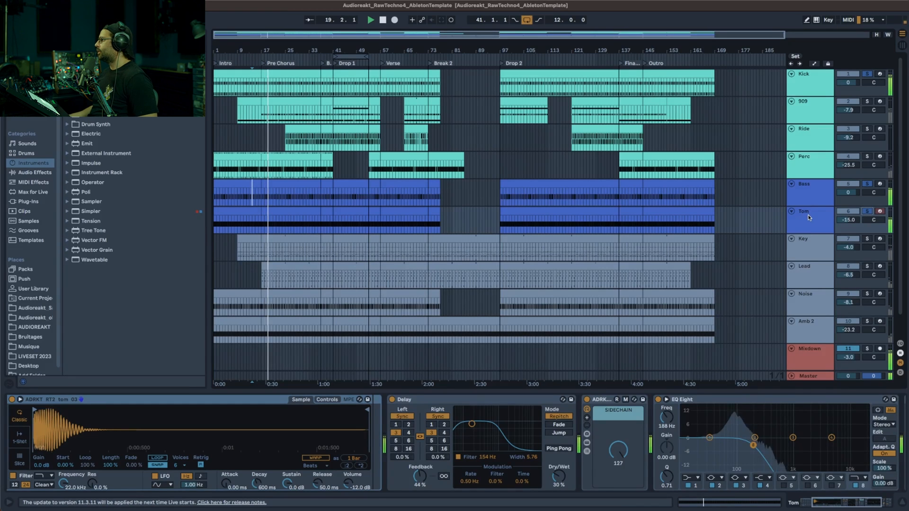
key(space)
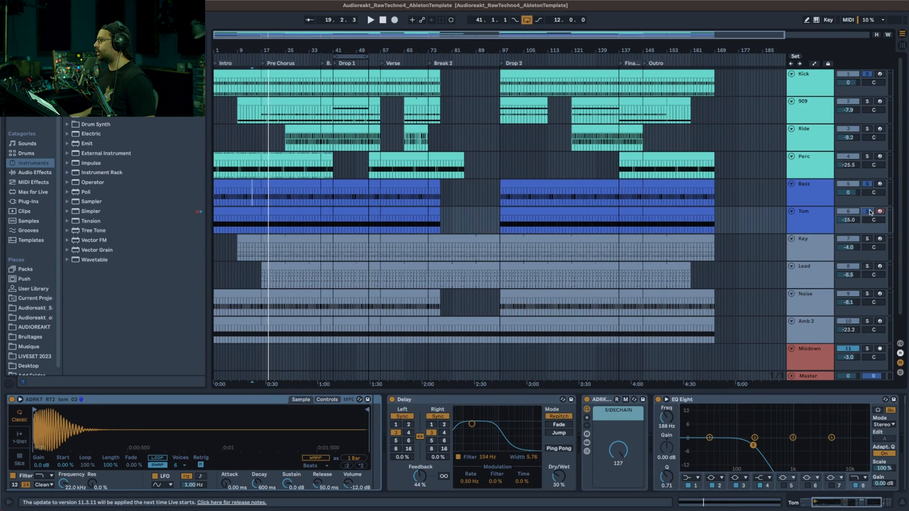
Solo only the Bass track and bypass its sidechain rack, Utility and Delay
click(868, 185)
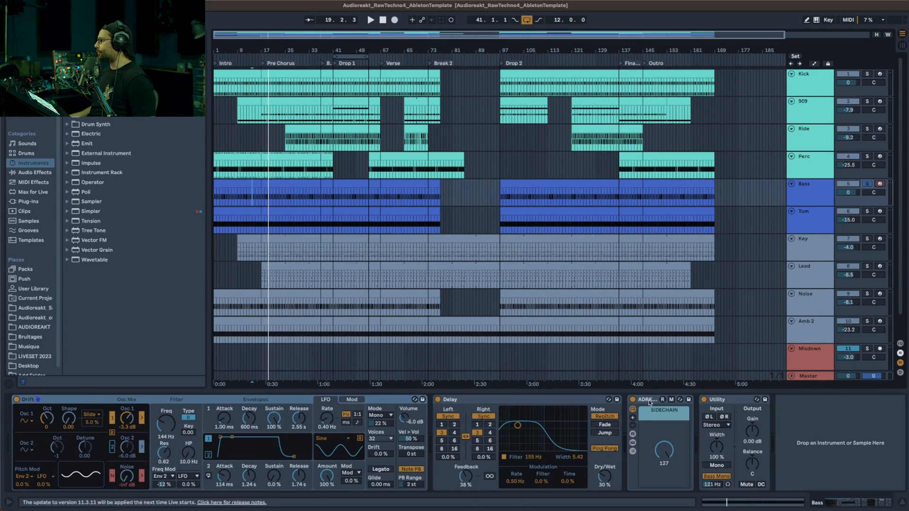
click(634, 400)
click(704, 401)
click(438, 401)
Open the first Bass clip, examine the rhythm of its B1 notes and play the dry pattern
double_click(223, 183)
key(space)
drag(238, 319, 237, 386)
key(space)
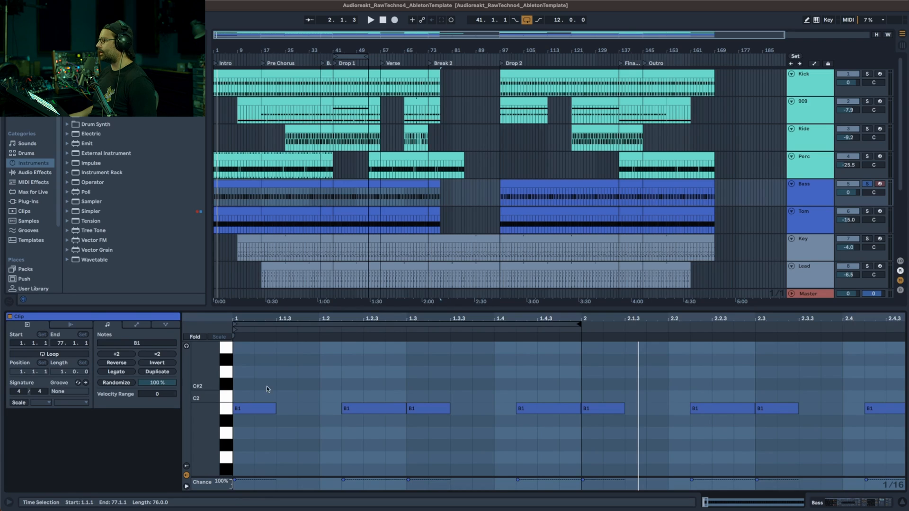
click(243, 411)
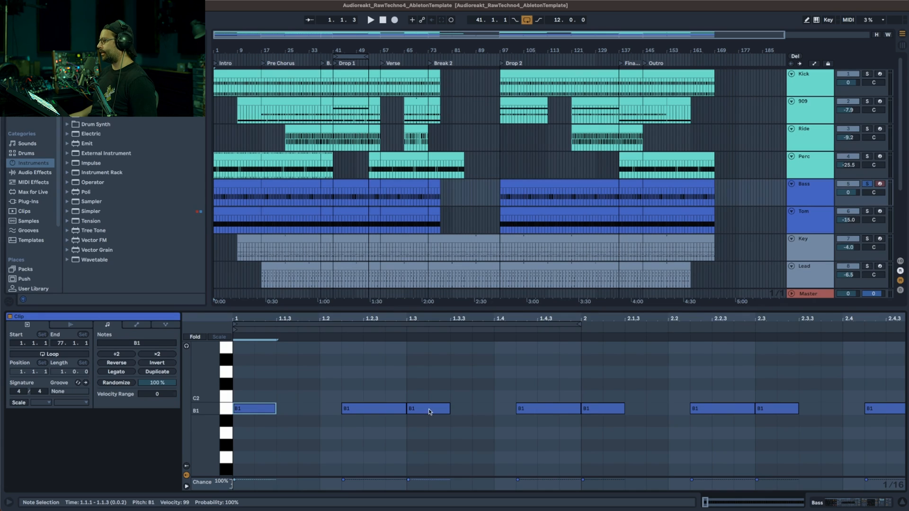
key(space)
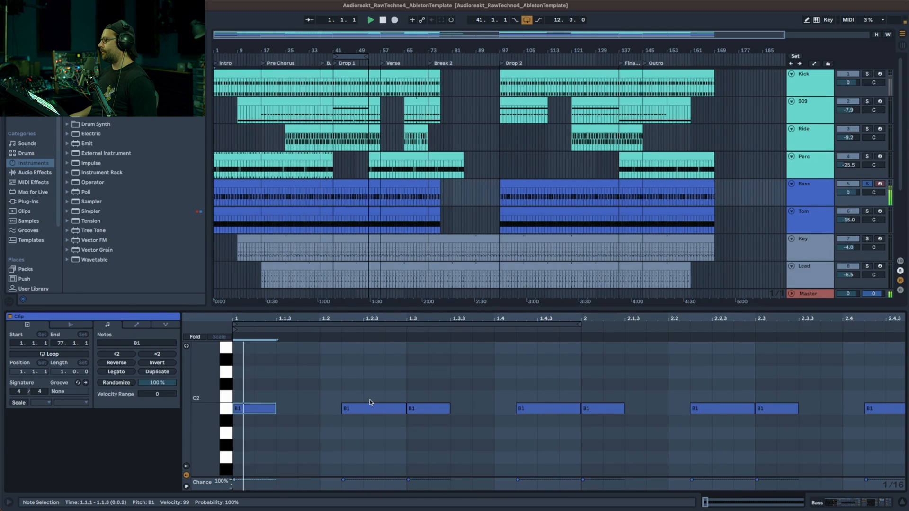
Play the dry Bass together with the Kick, restore the Bass-only solo and show the Bass device chain
click(868, 75)
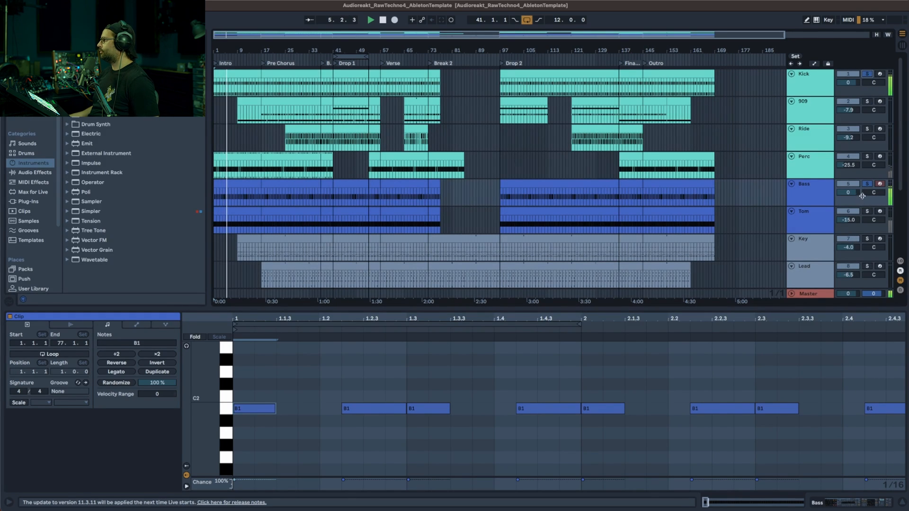
click(868, 184)
click(825, 192)
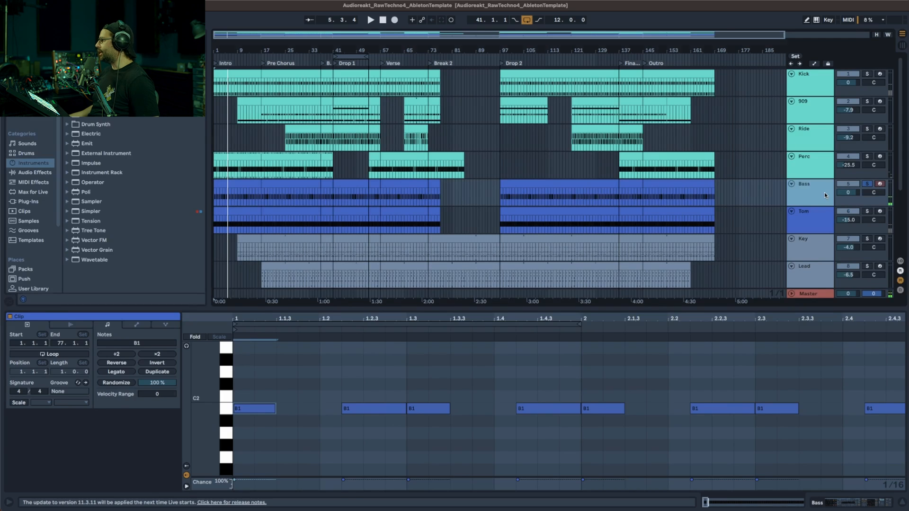
double_click(825, 194)
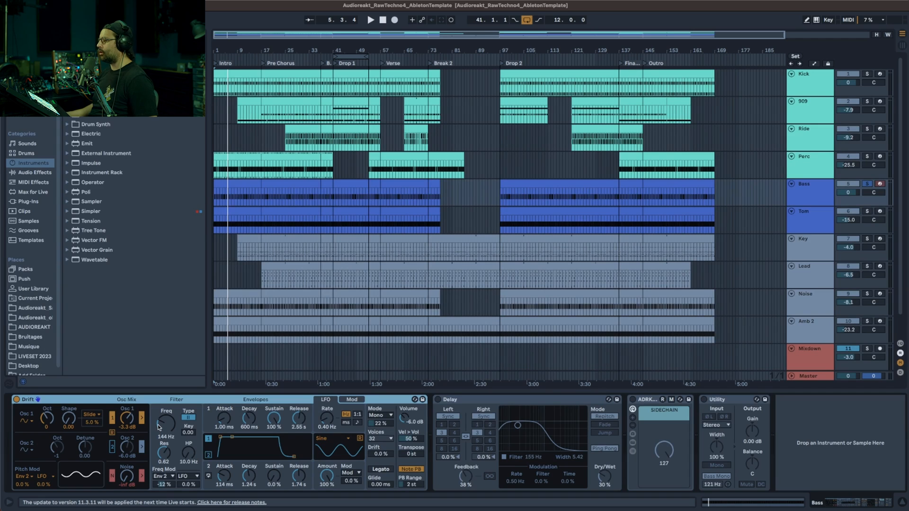
Audition the Drift bass in Mono mode with the mode's percentage set to 0.0 %, and undo the change
click(378, 416)
click(380, 432)
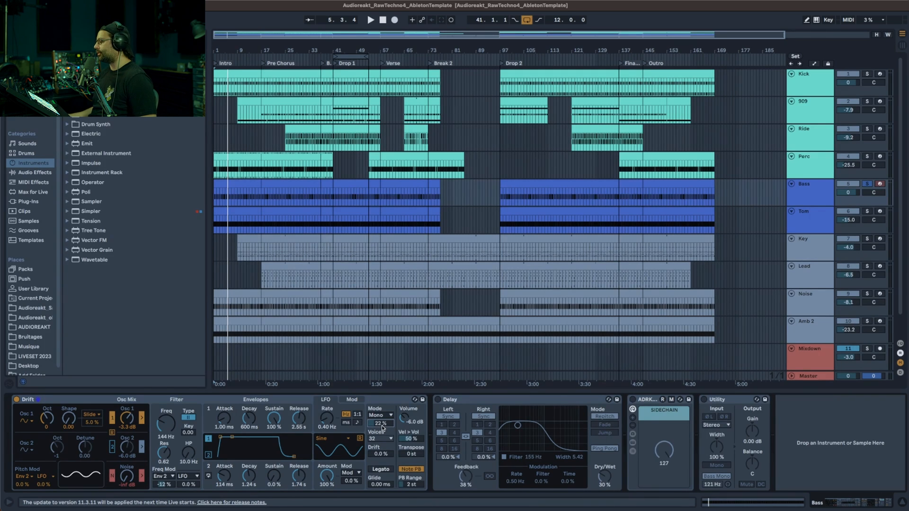
key(space)
drag(382, 425, 382, 445)
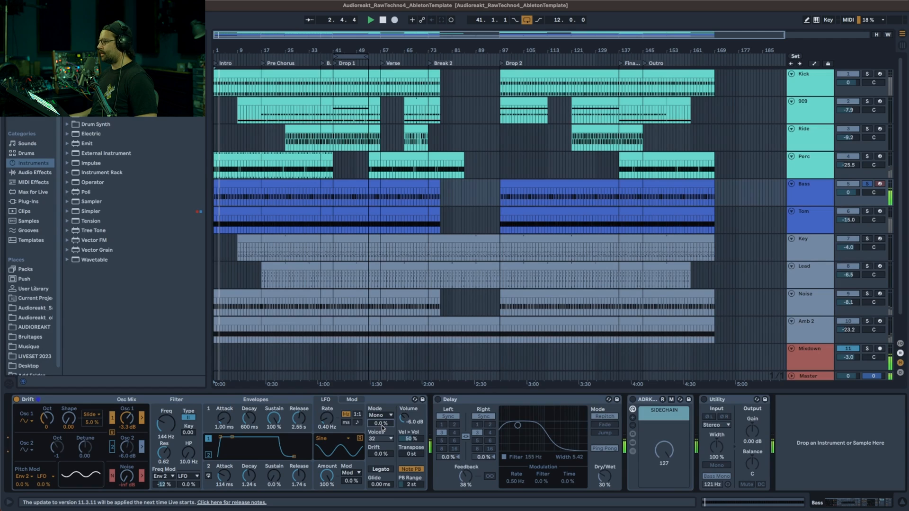
key(super+z)
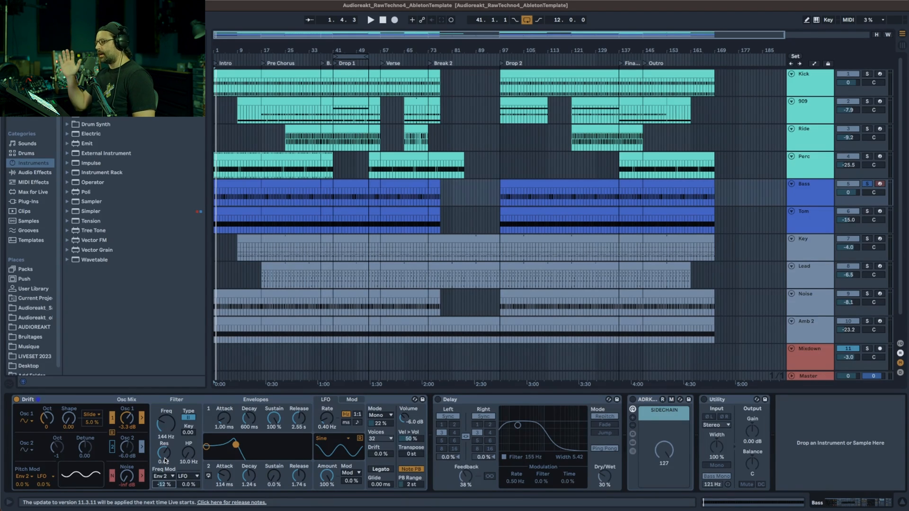
Audition the Drift bass with the filter's Env 2 frequency modulation set to 0.0 %, and undo the change
key(space)
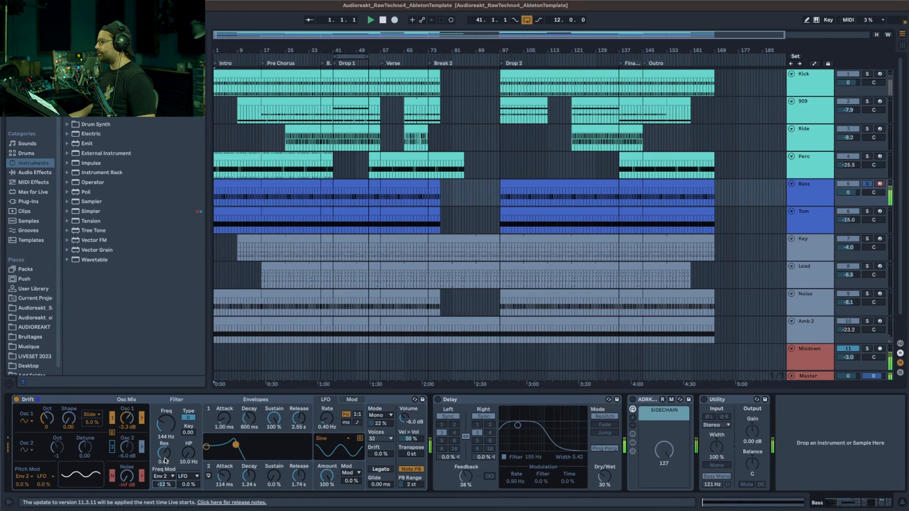
double_click(166, 486)
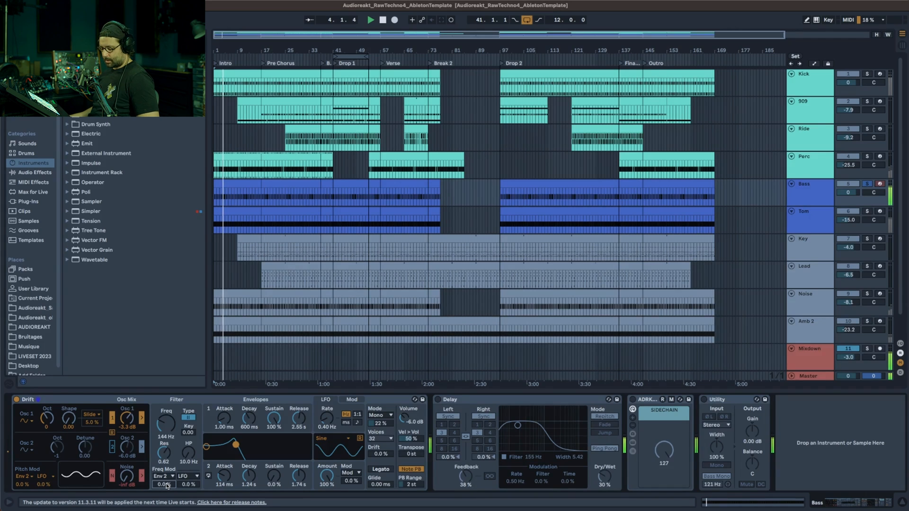
key(ctrl+z)
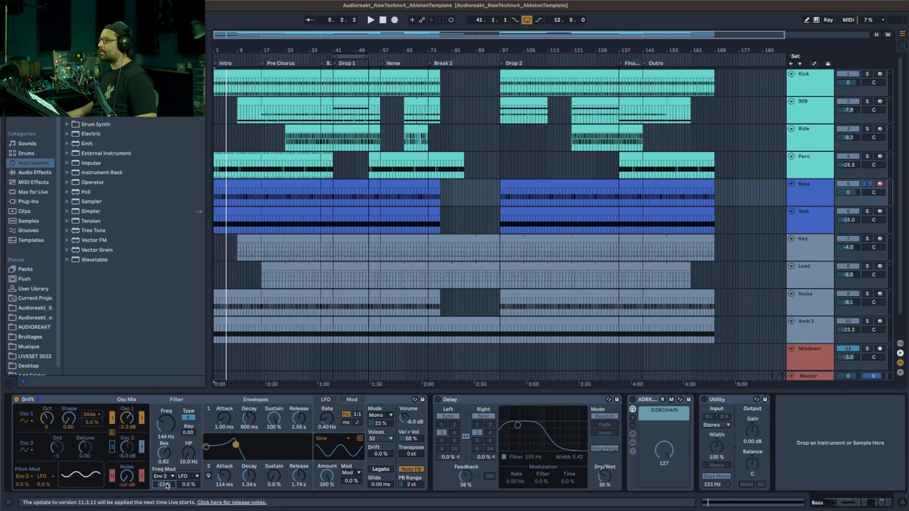
Inspect the B1 notes at the start of the first Bass clip, and play the bass with its Delay turned on
double_click(240, 185)
drag(239, 320, 239, 341)
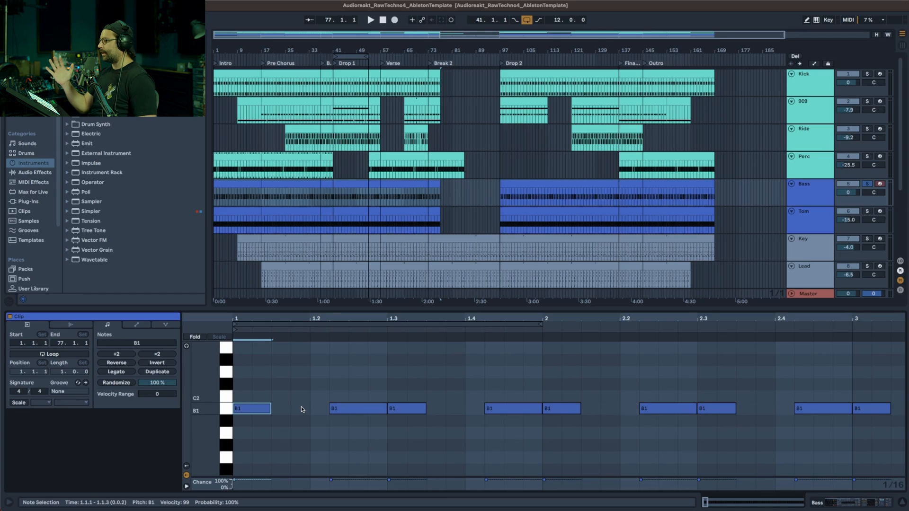
key(shift+Tab)
key(space)
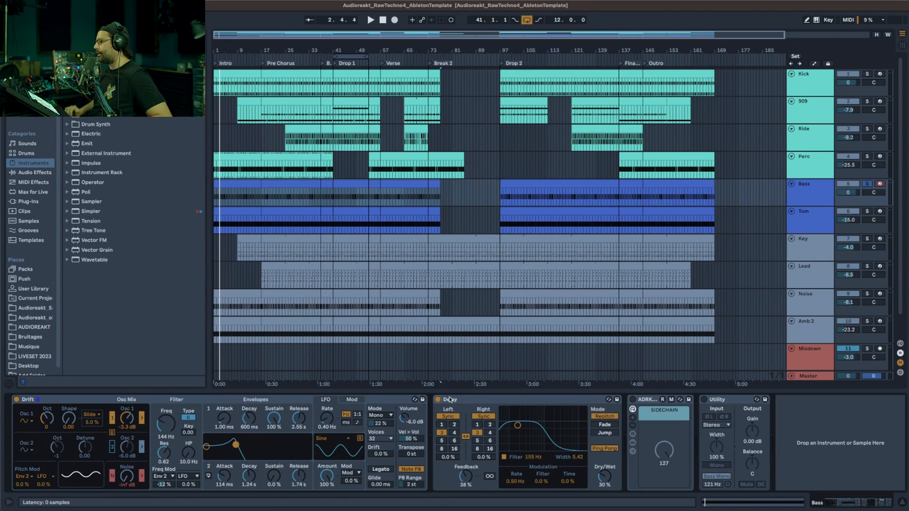
Turn the Bass track's Utility and sidechain rack back on and play the Bass together with the Kick
click(705, 399)
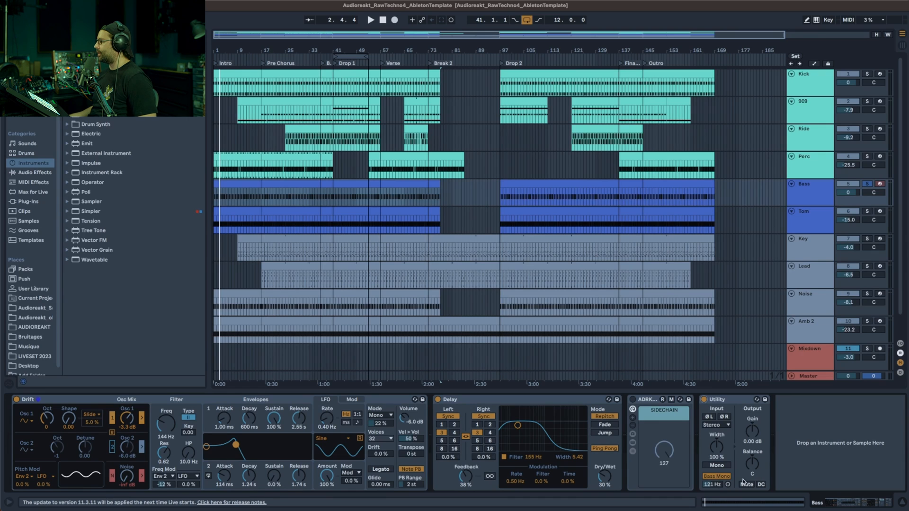
click(633, 400)
key(space)
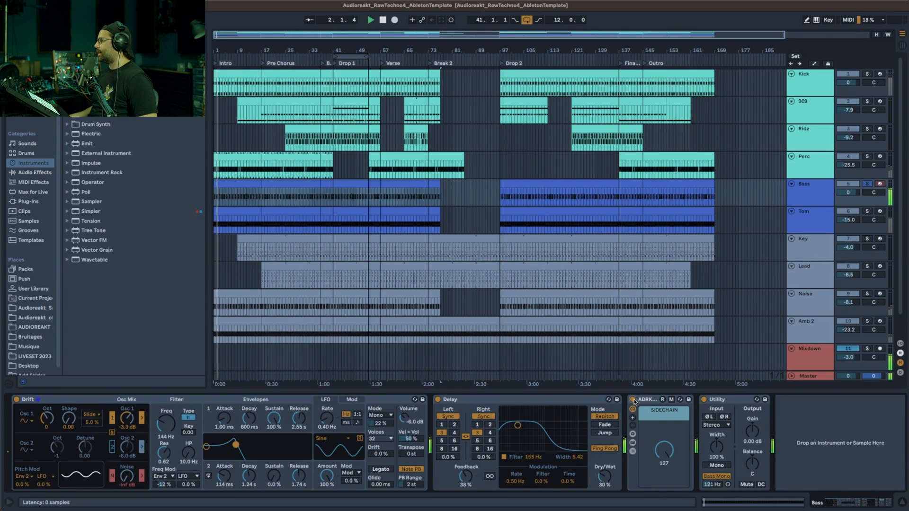
click(868, 74)
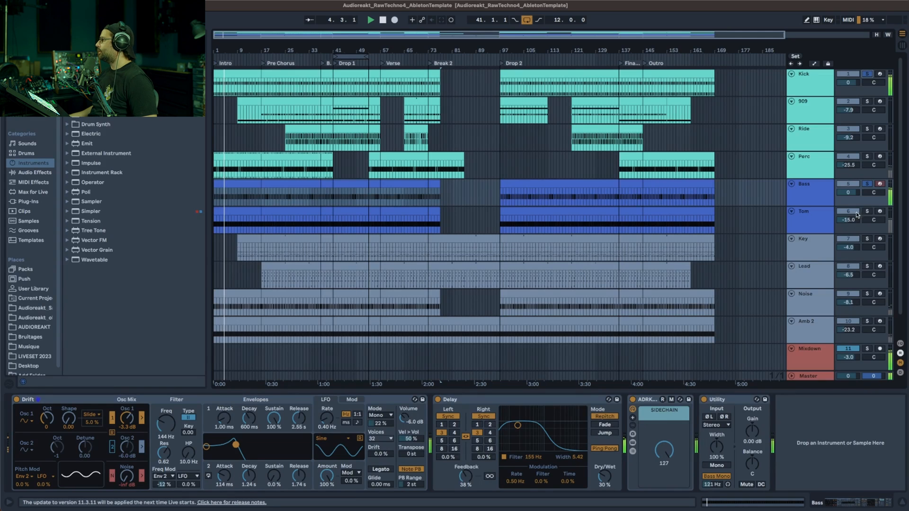
Solo only the Tom track, open its first clip at the opening notes and play the tom pattern
click(867, 212)
click(820, 222)
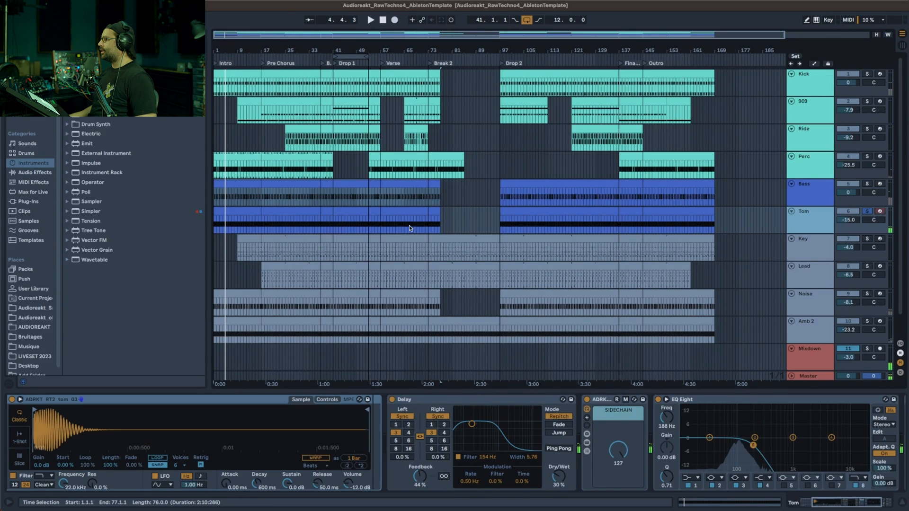
double_click(223, 211)
drag(282, 319, 282, 407)
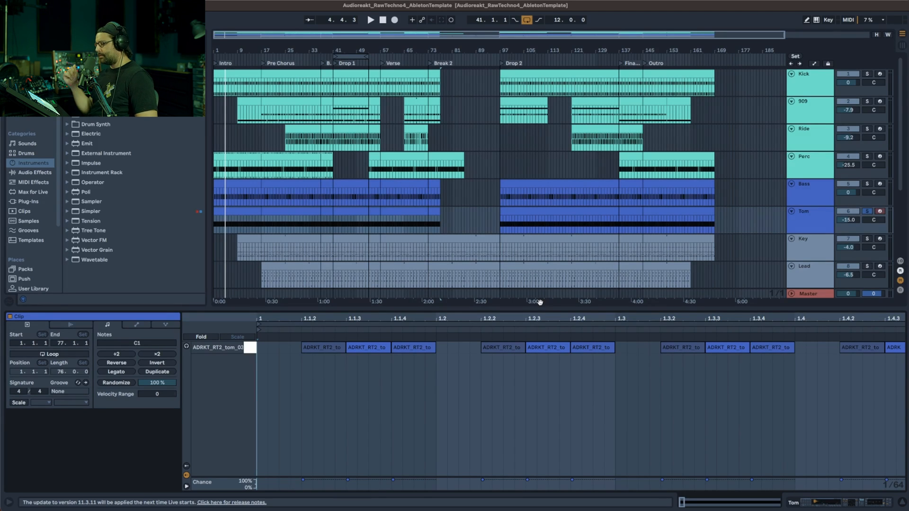
key(space)
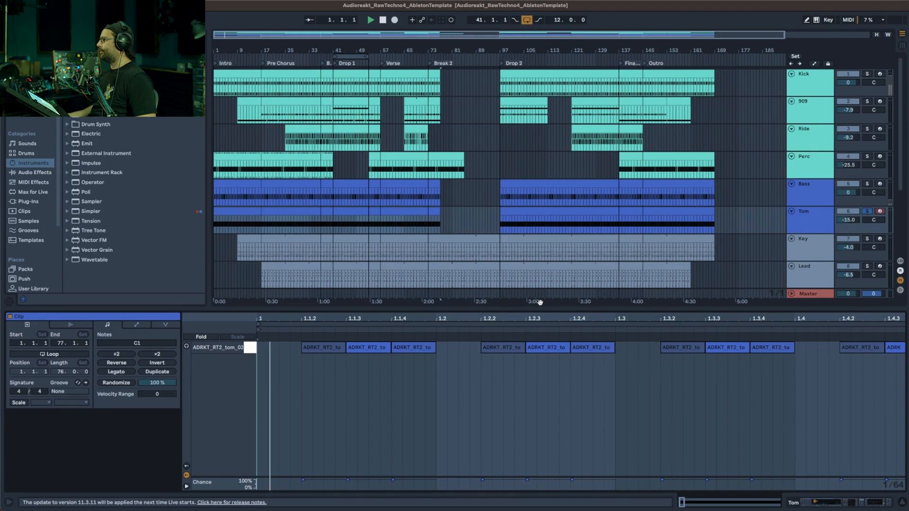
key(space)
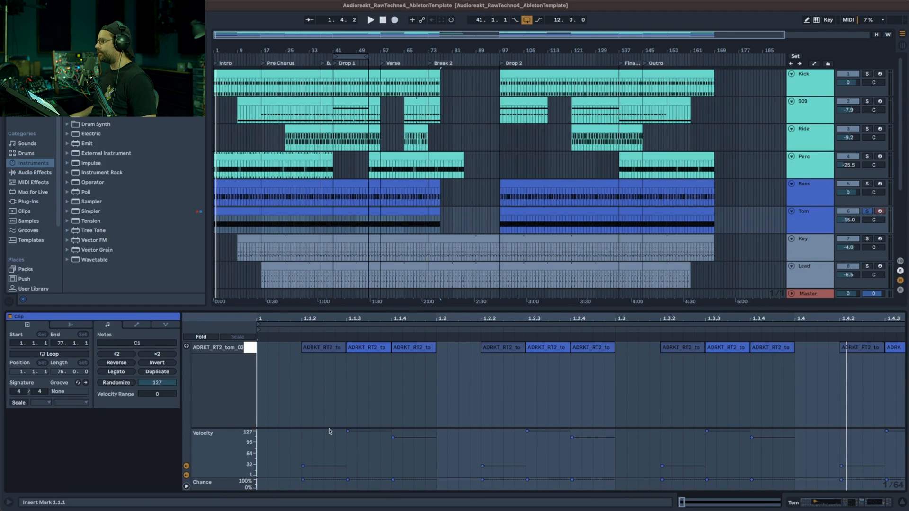
Compare the velocities of the first three tom notes and play the dry tom pattern together with the Kick
click(330, 466)
click(370, 350)
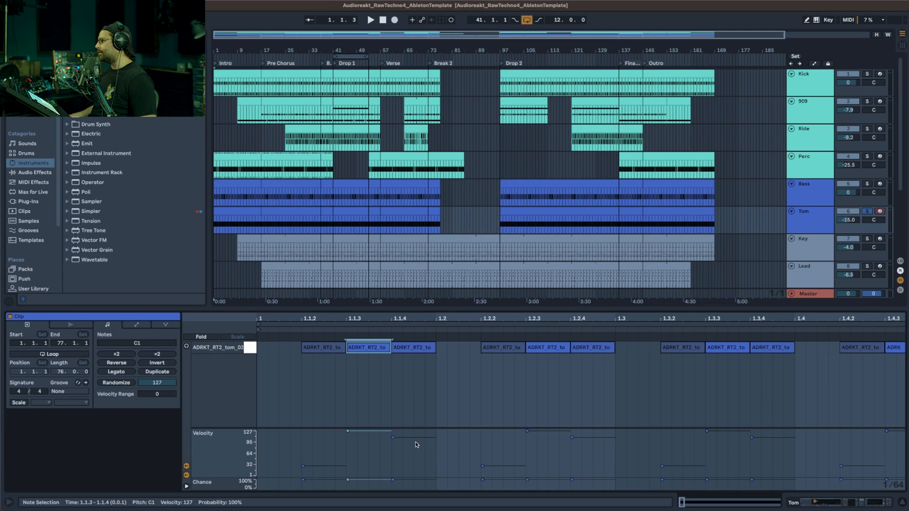
click(420, 345)
key(space)
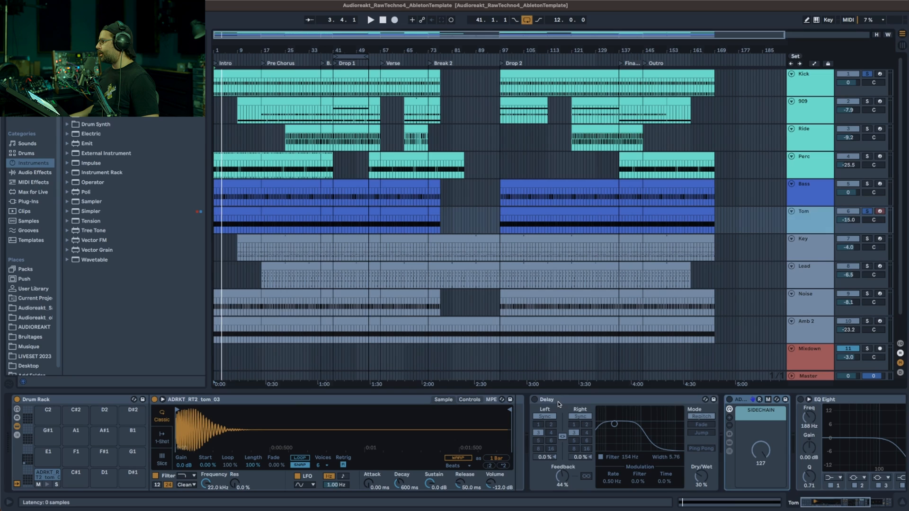
Turn on the Tom track's Delay and play the tom soloed on its own
click(558, 403)
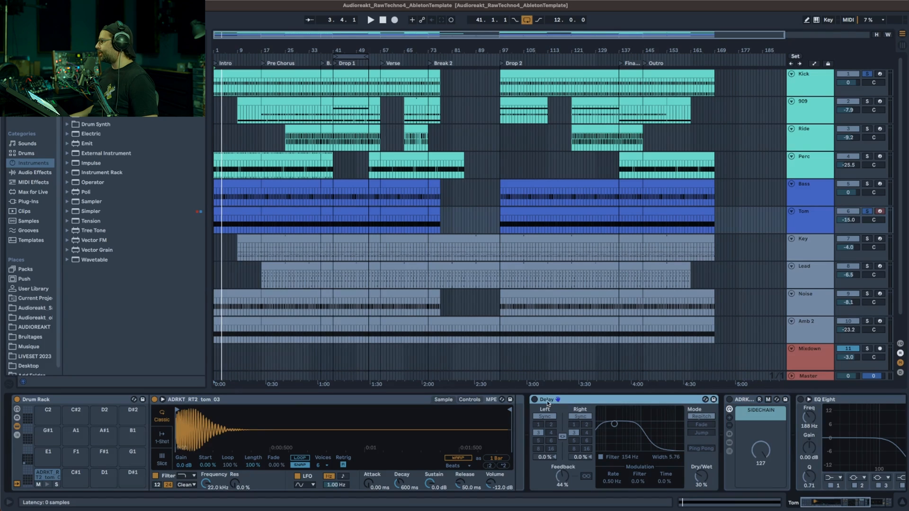
click(534, 400)
key(space)
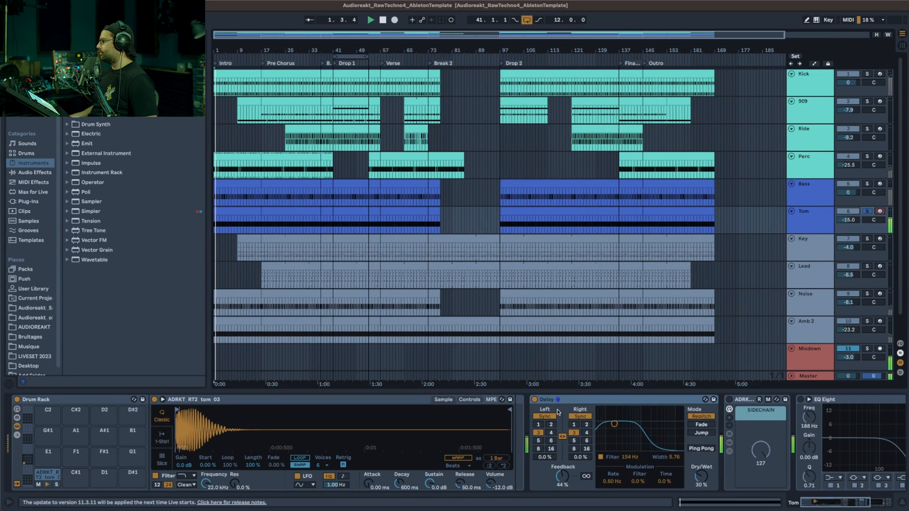
Turn on the Tom track's EQ Eight, sidechain rack and Utility while playing the soloed tom
drag(829, 503, 847, 503)
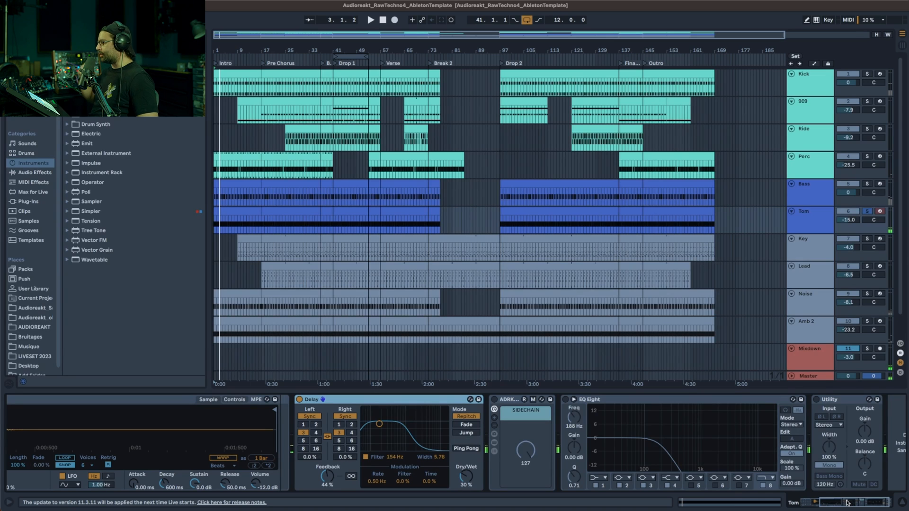
drag(848, 503, 851, 502)
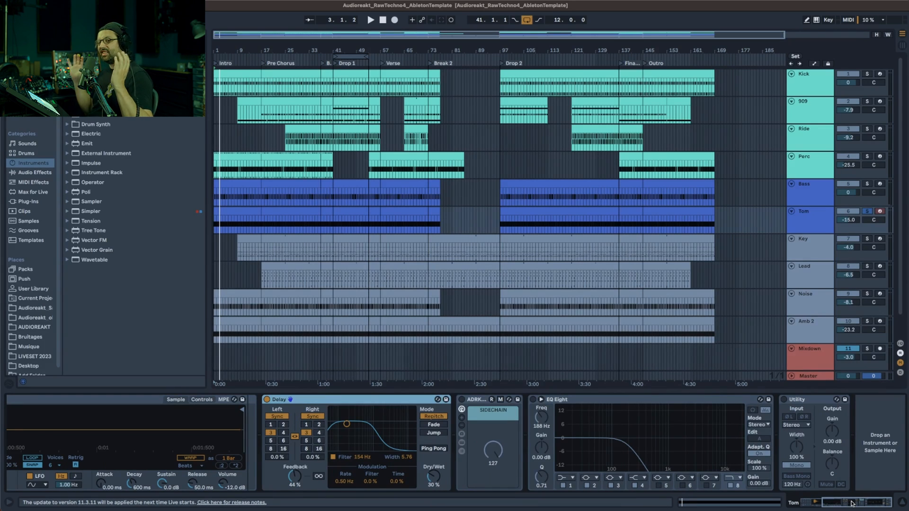
click(535, 400)
key(space)
key(space)
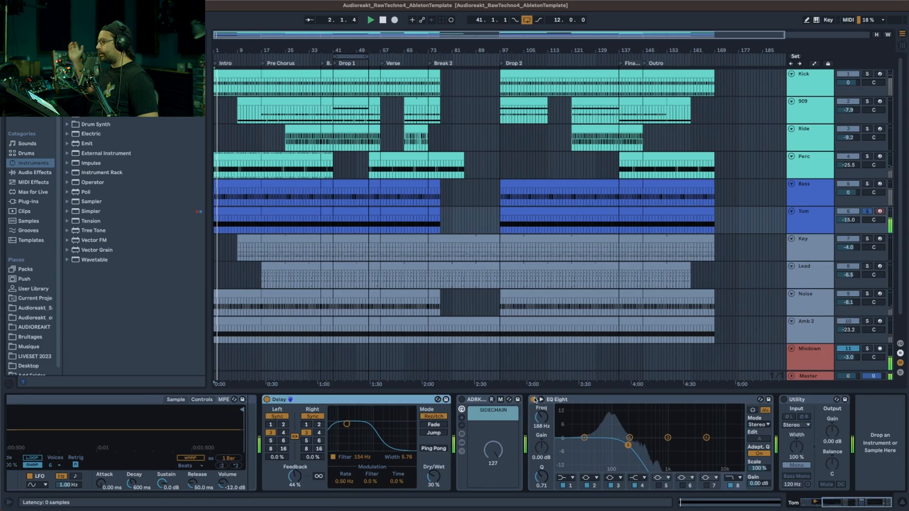
click(784, 400)
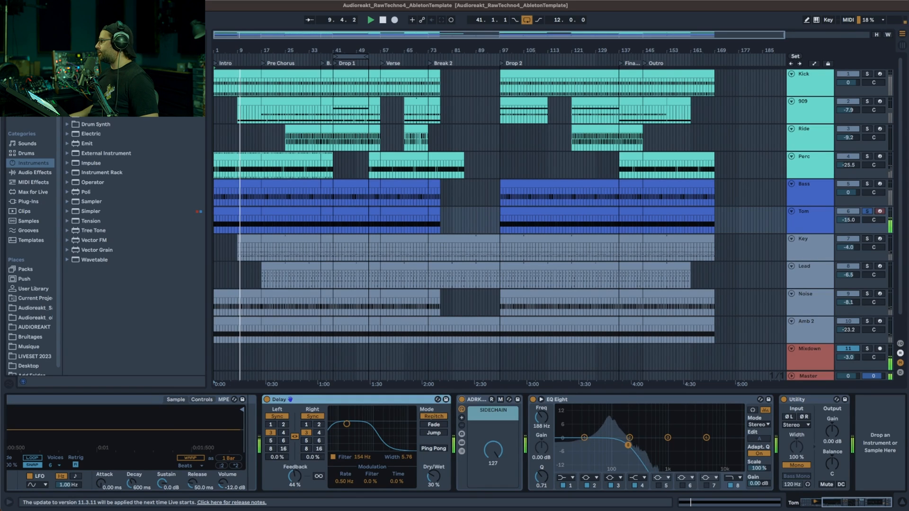
Add the Bass and Kick to the Tom solo, listen to the three together and restart playback from the beginning
super+click(867, 185)
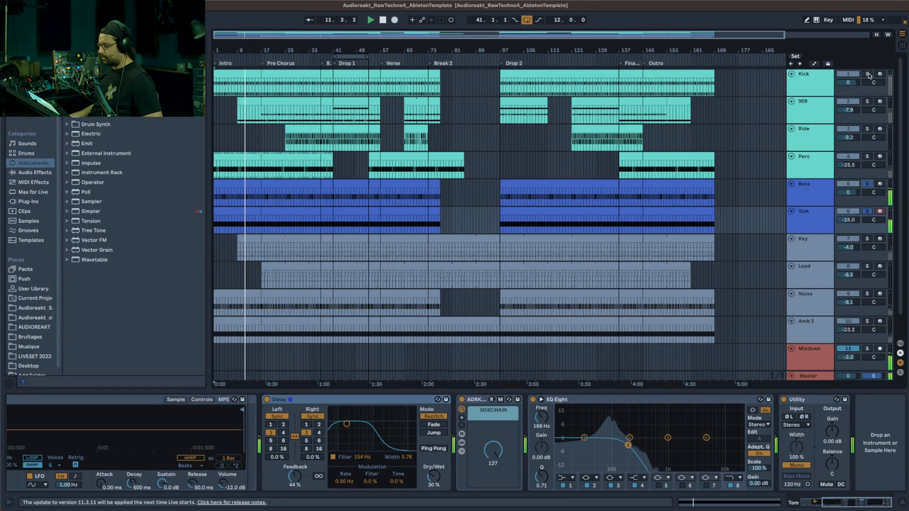
super+click(867, 74)
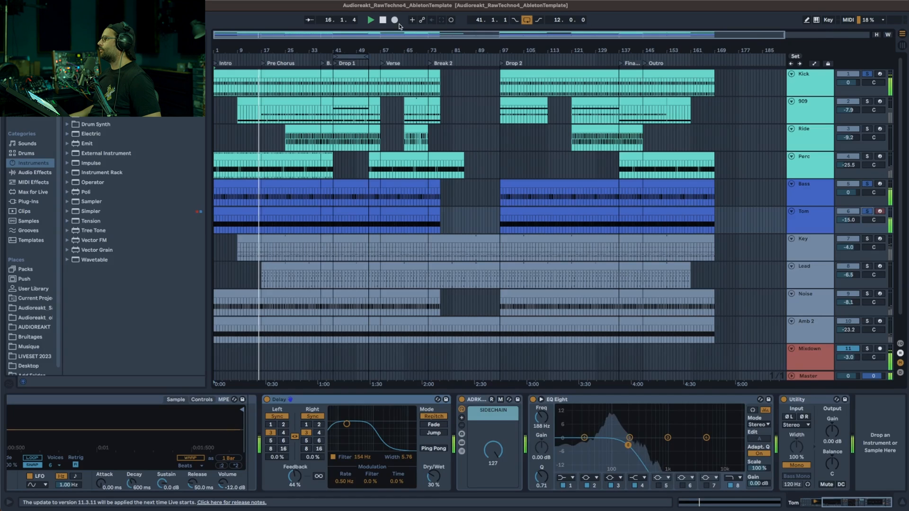
click(368, 21)
Clear the solos and compare the full mix with the Tom track muted and unmuted
click(868, 211)
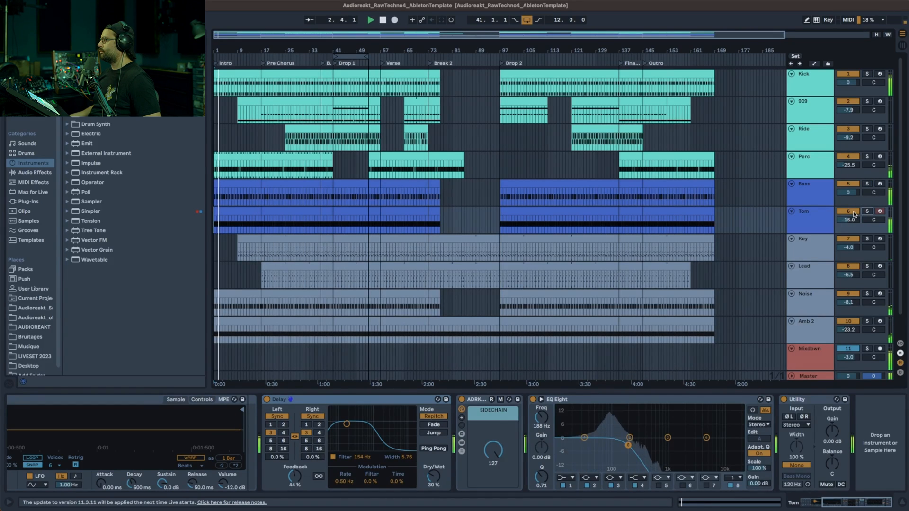
click(855, 214)
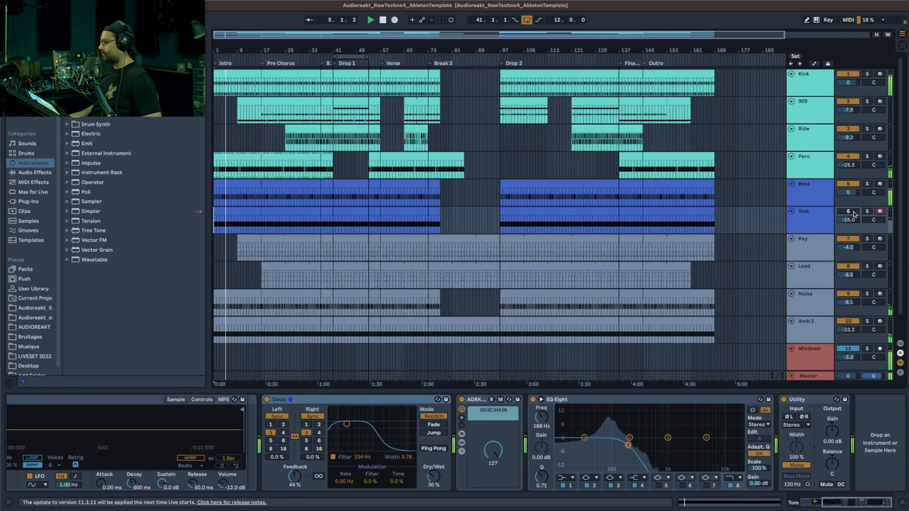
click(855, 214)
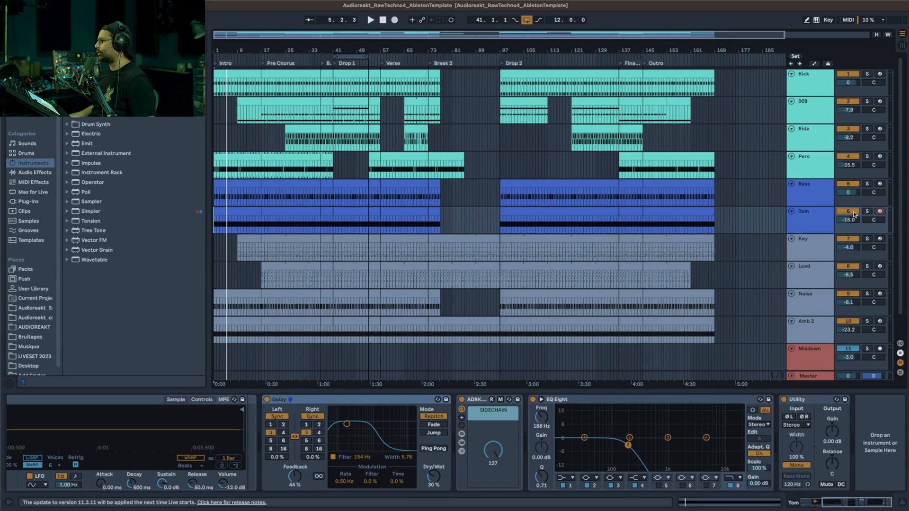
Show the Key track's device chain, look through its effects and examine the Microtuner's scale settings
click(813, 240)
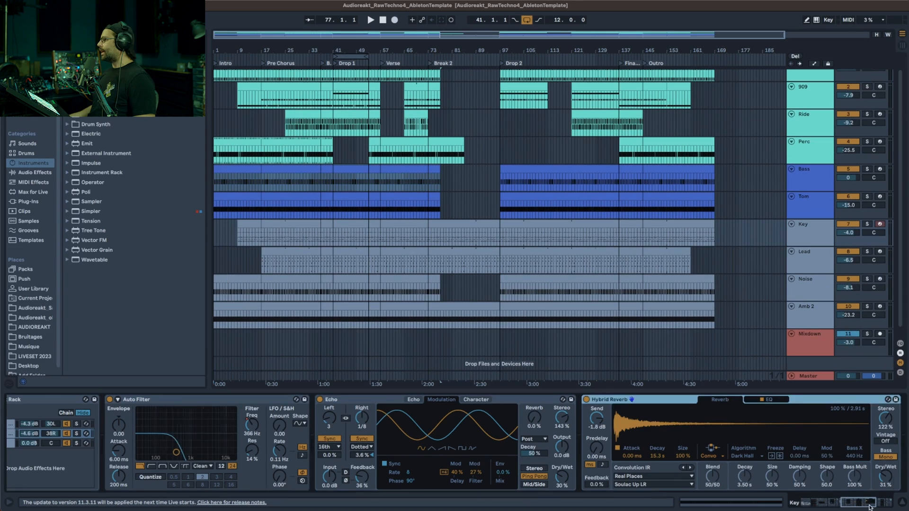
click(811, 502)
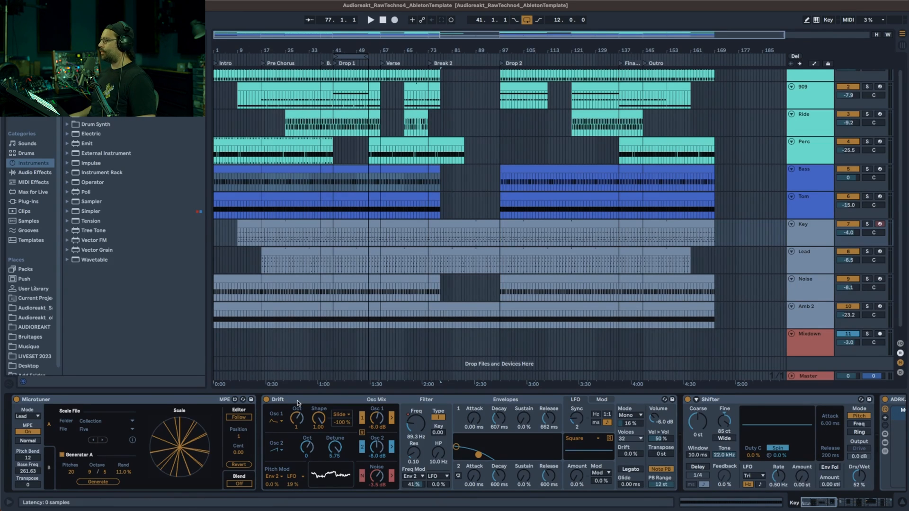
click(138, 403)
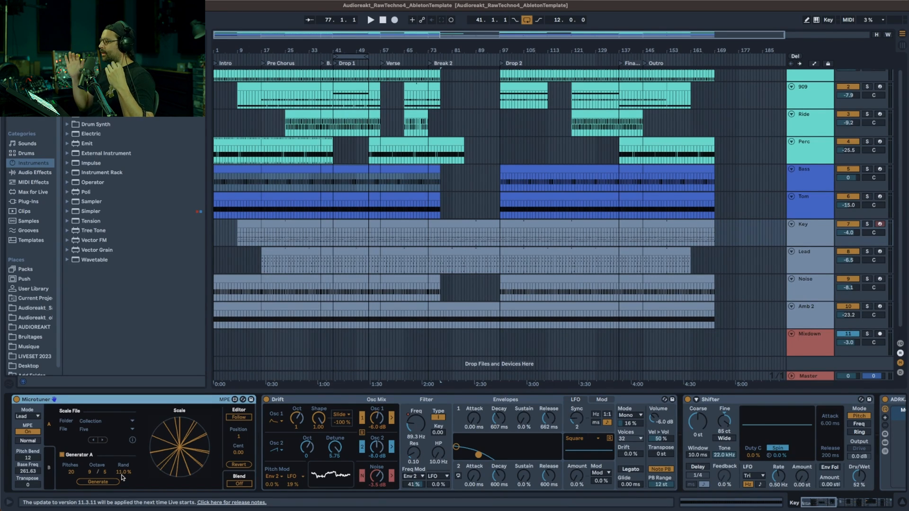
Bypass the Microtuner, solo the Key track and play it from the Verse at bar 57
click(17, 400)
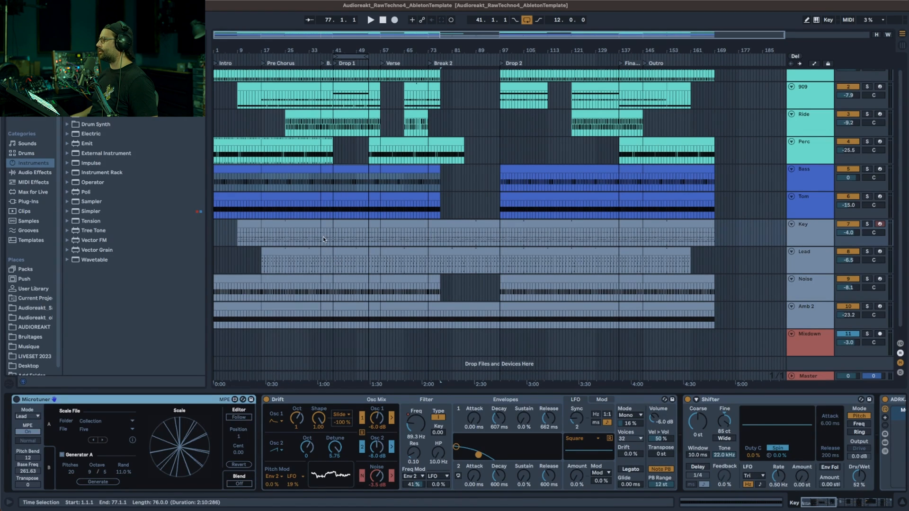
click(867, 224)
click(379, 233)
key(space)
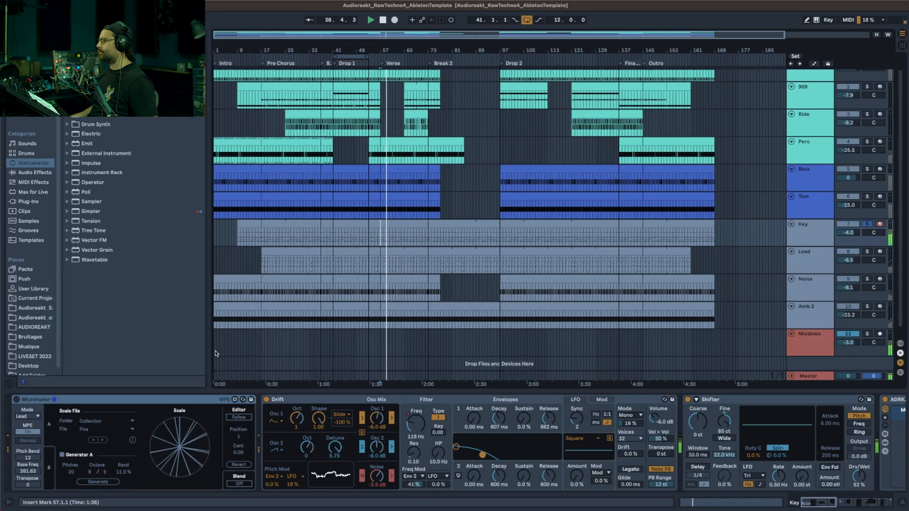
Re-enable the Microtuner, replay the Key part from the Verse, and switch the device off and back on
click(17, 400)
key(space)
key(space)
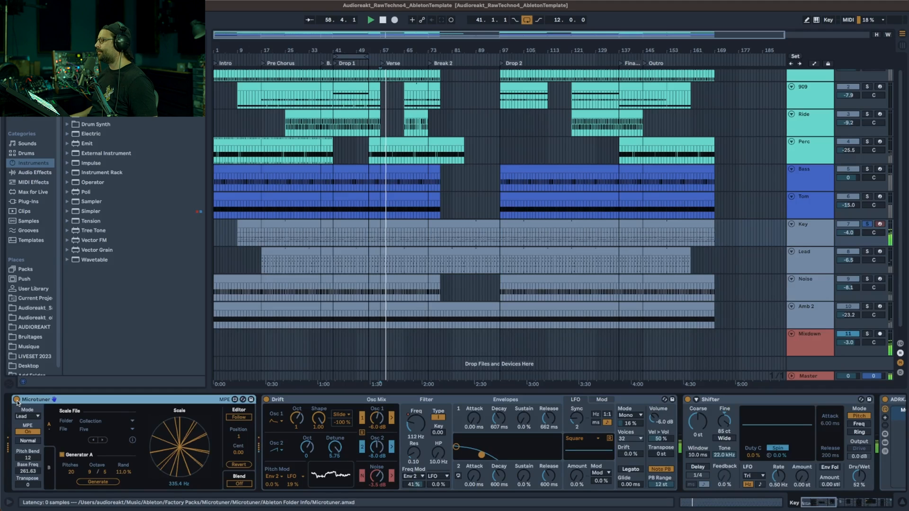
key(space)
click(16, 401)
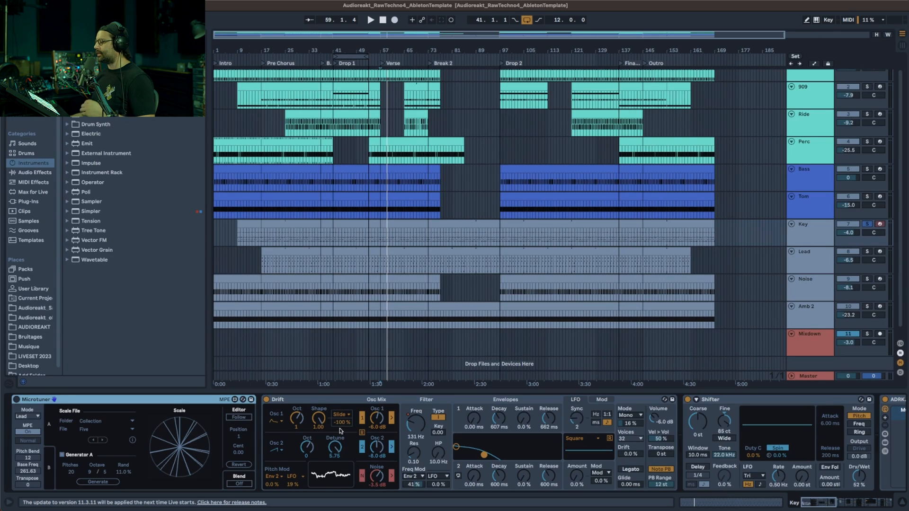
click(17, 400)
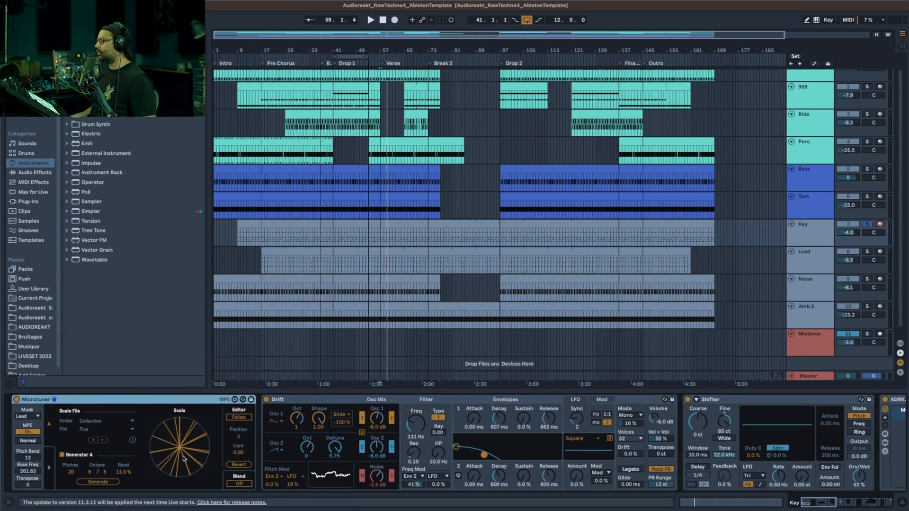
Open the Key clip's notes, set the grid to 1/16 and shorten its loop to a length of 0.2.0
double_click(360, 224)
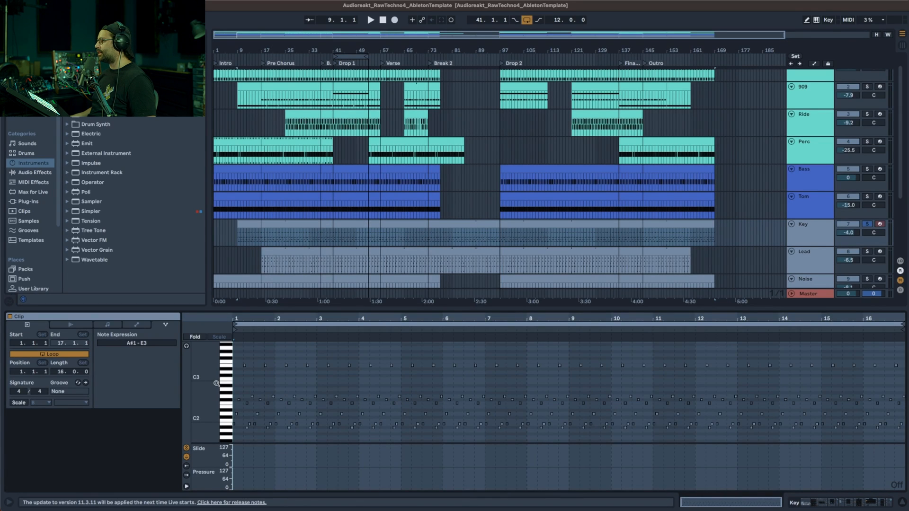
drag(245, 319, 246, 364)
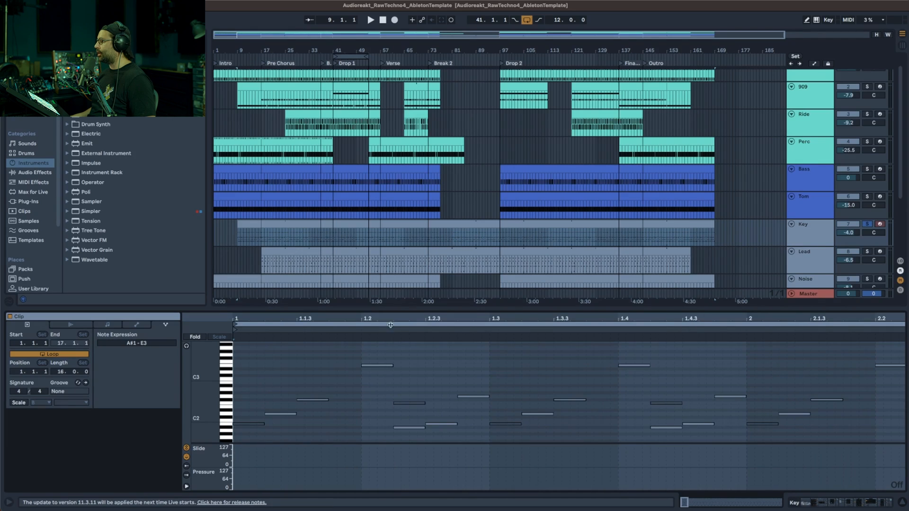
right_click(334, 430)
click(403, 366)
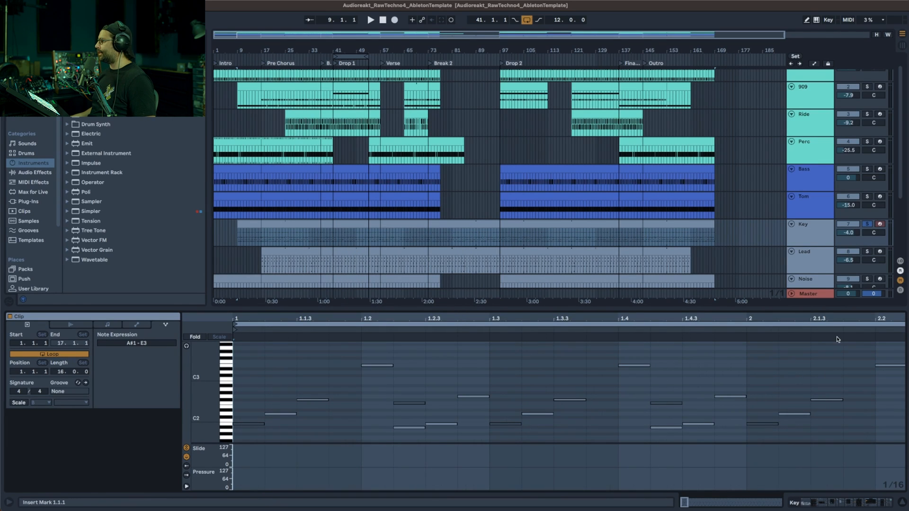
drag(898, 325, 490, 338)
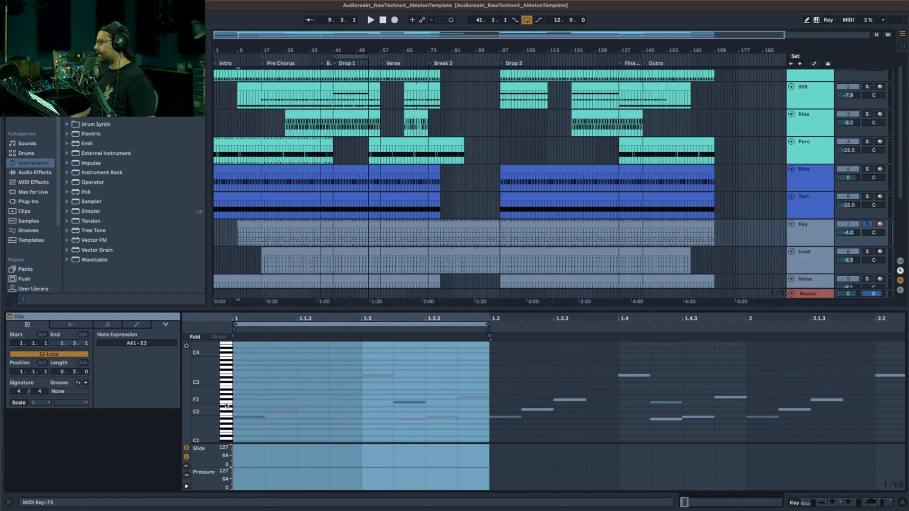
click(327, 411)
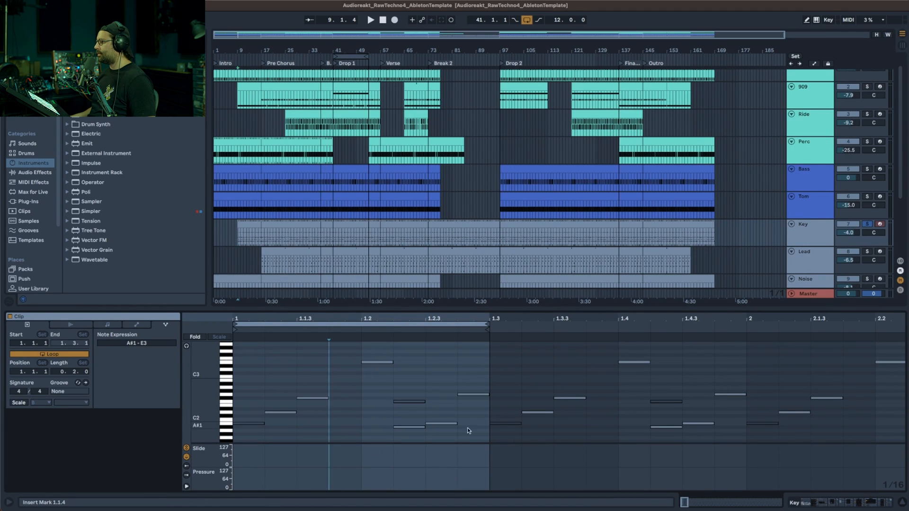
Examine the Key pattern's B1, E3 and F#2 notes, trying the E3 note an octave down and back
click(254, 424)
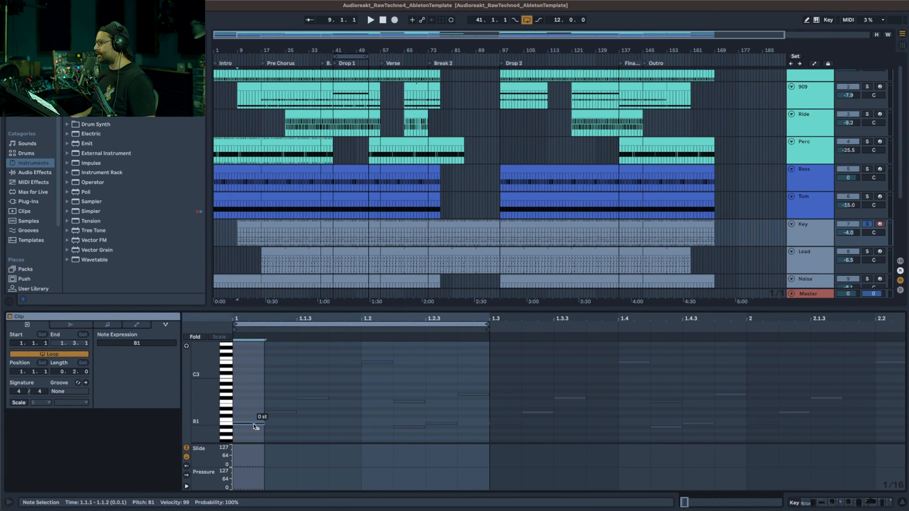
click(286, 387)
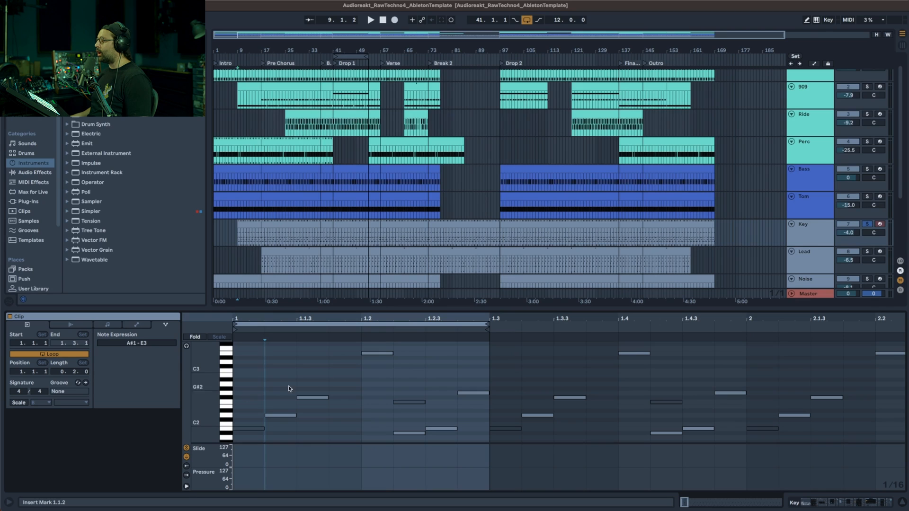
click(366, 354)
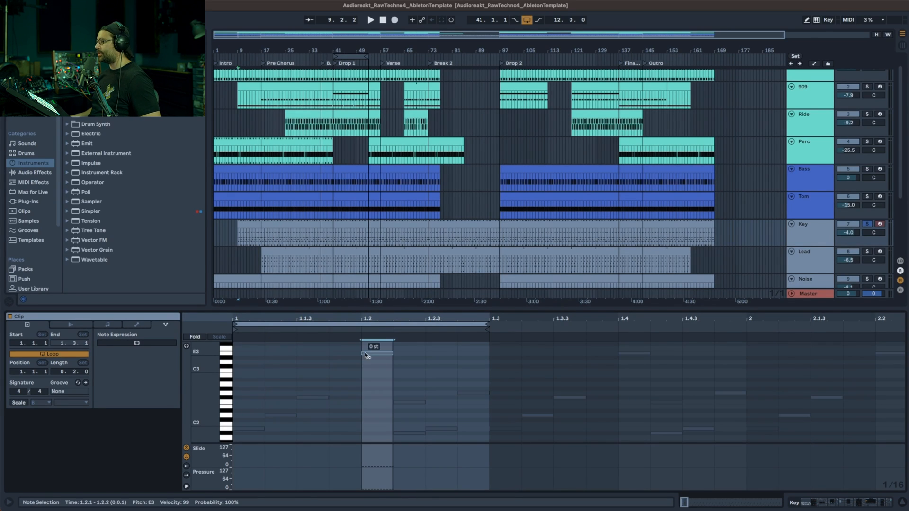
key(shift+Down)
key(shift+Up)
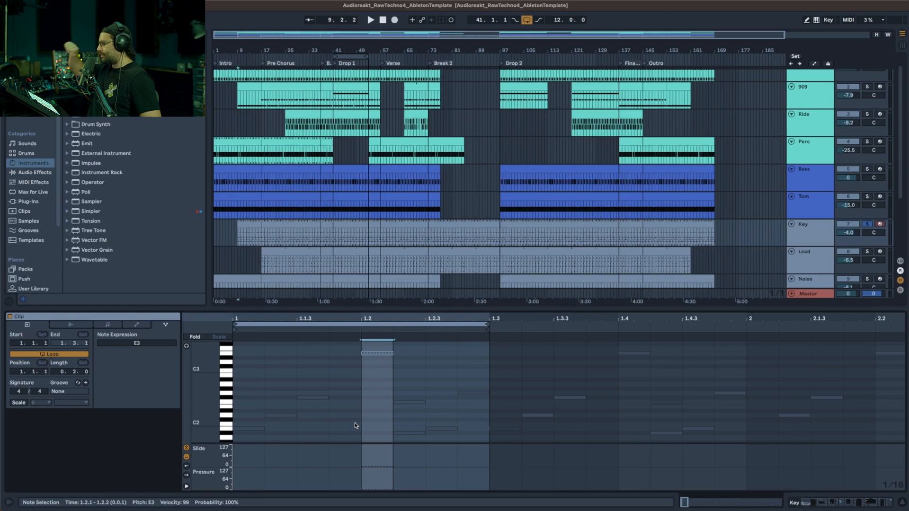
click(355, 422)
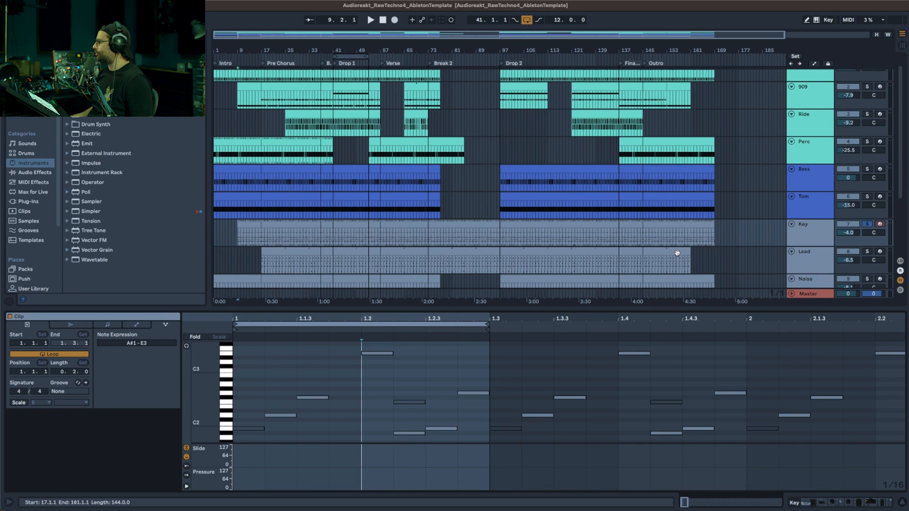
click(226, 398)
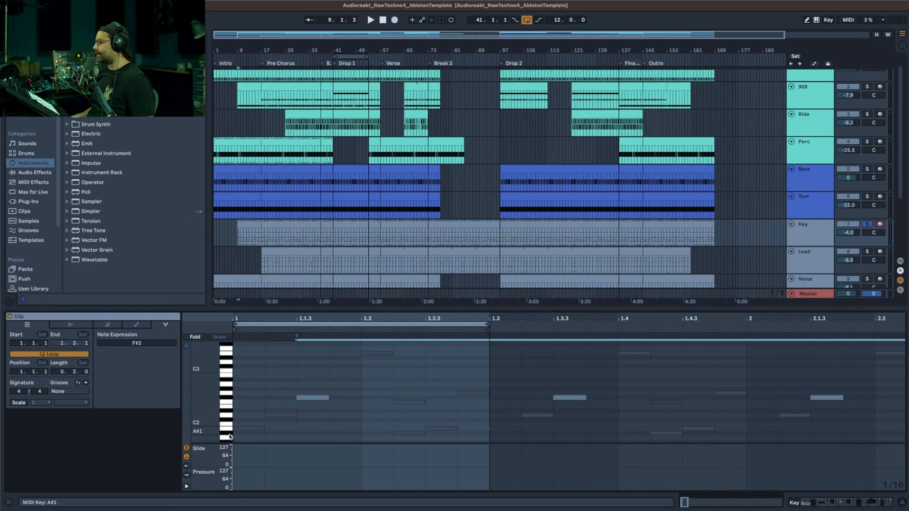
click(297, 406)
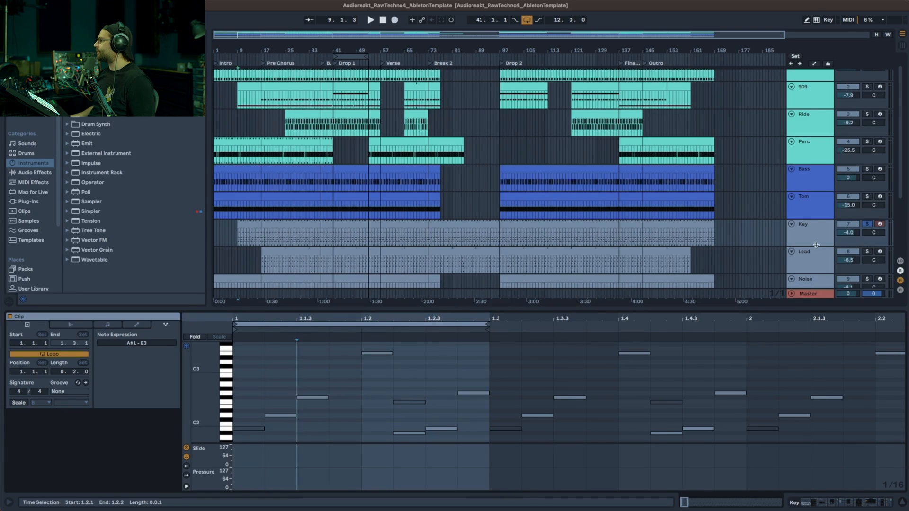
Return to the Key track's device chain and play from bar 35, comparing the Microtuner off and on
click(805, 503)
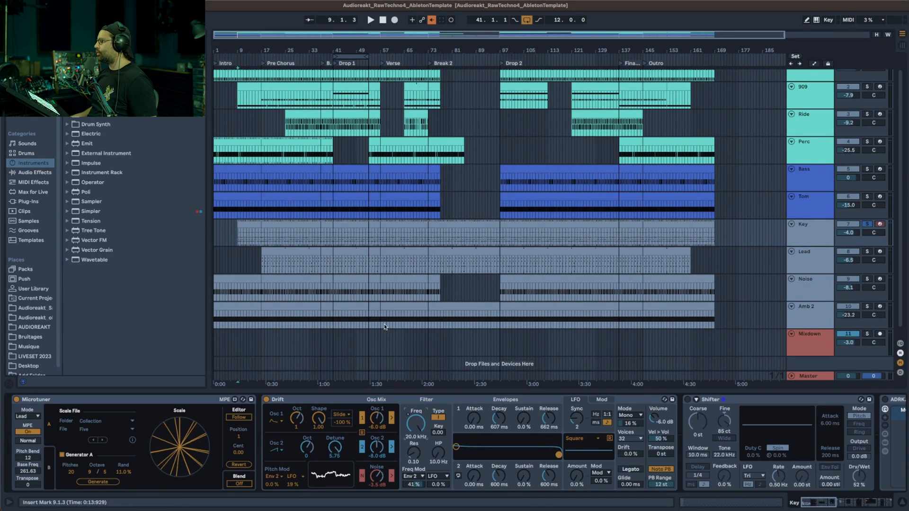
click(314, 240)
key(space)
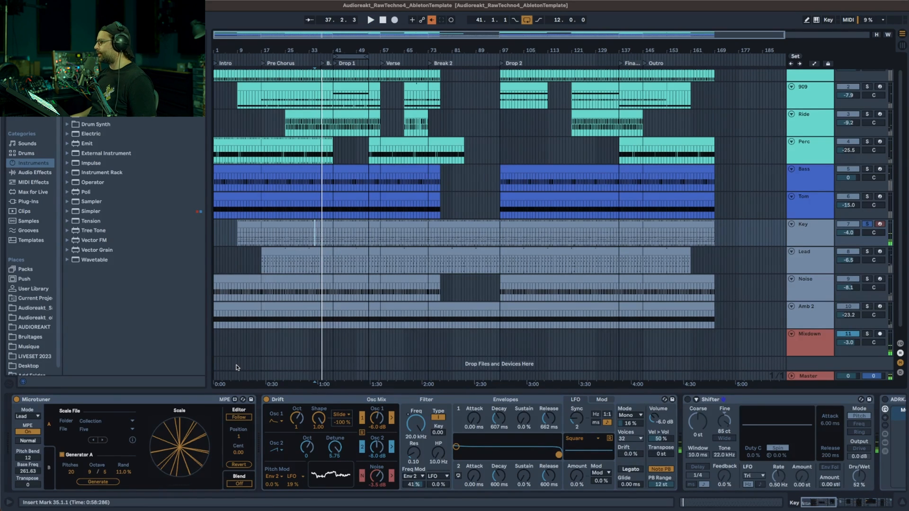
key(space)
click(16, 401)
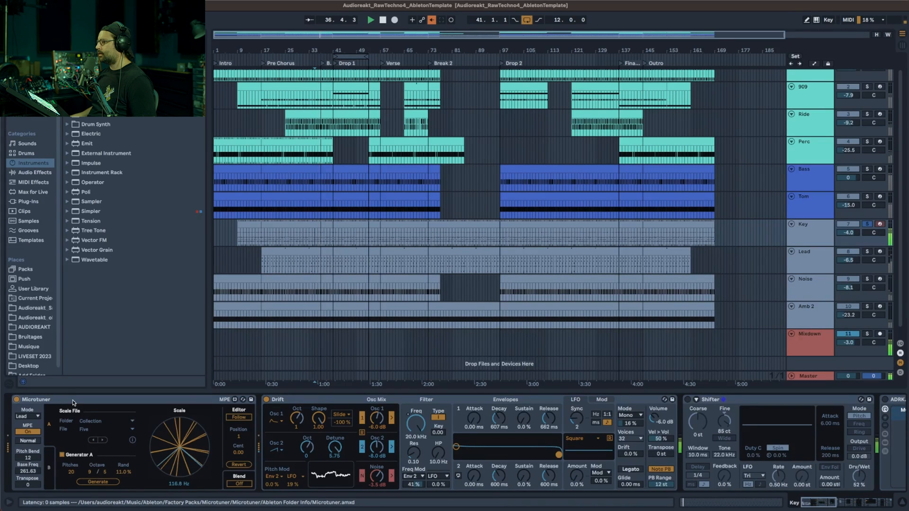
click(16, 400)
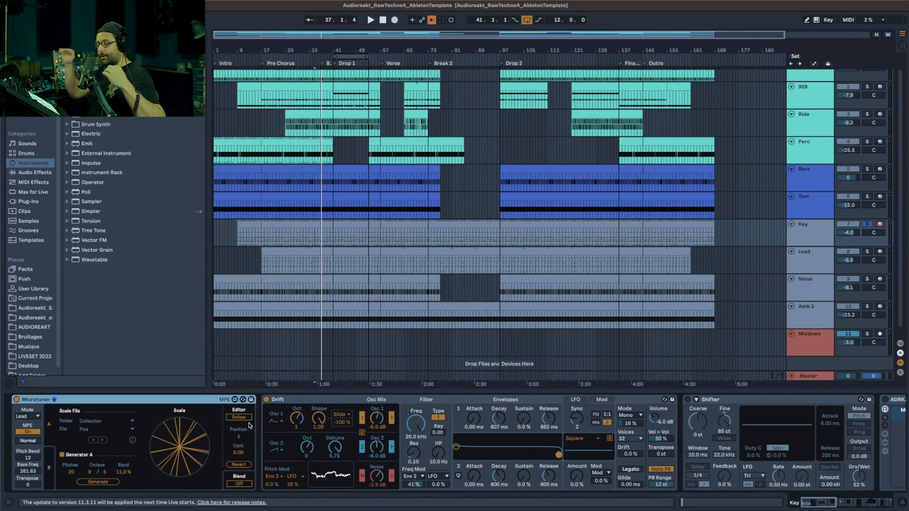
Switch off Drift's Noise and Osc 2, audition Osc 1 alone, and try resetting its Shape before undoing that change
click(363, 475)
key(space)
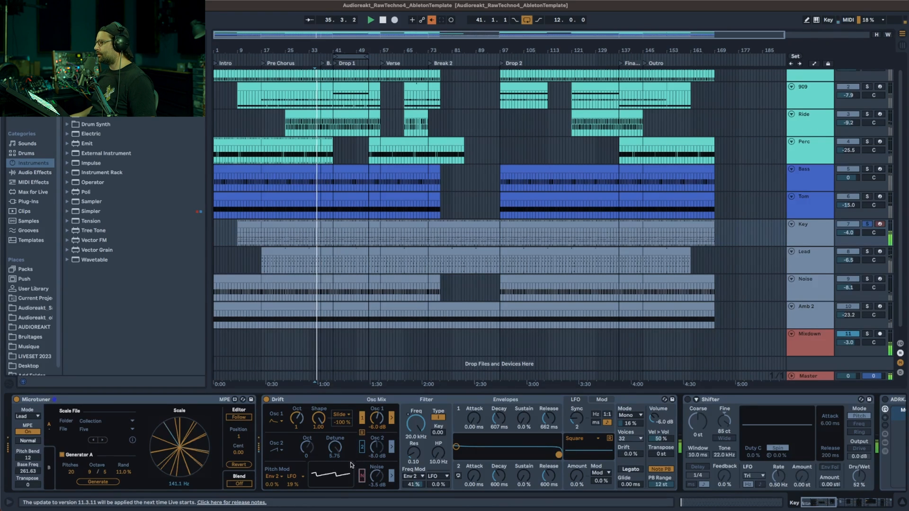
double_click(321, 419)
key(super+z)
key(space)
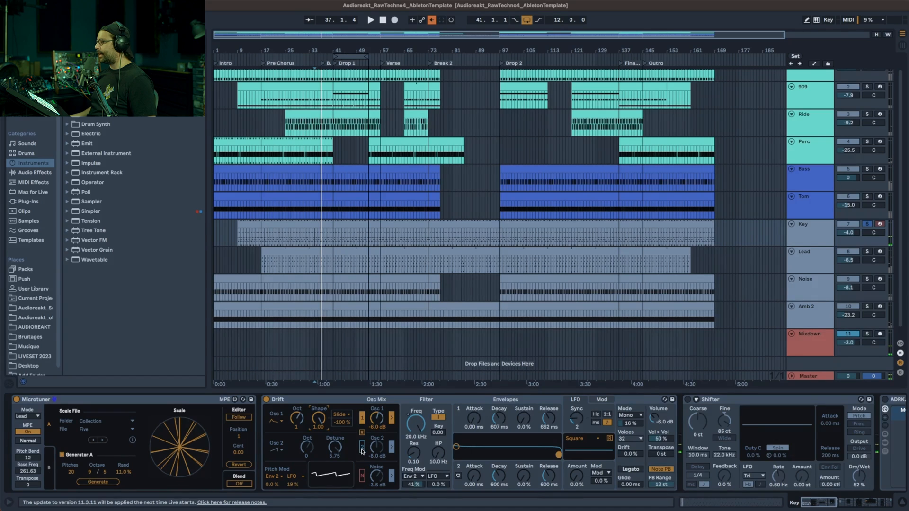
Re-enable Drift's Osc 2 and compare its Detune at 0.00 and 5.75 while playing the Key part
click(362, 448)
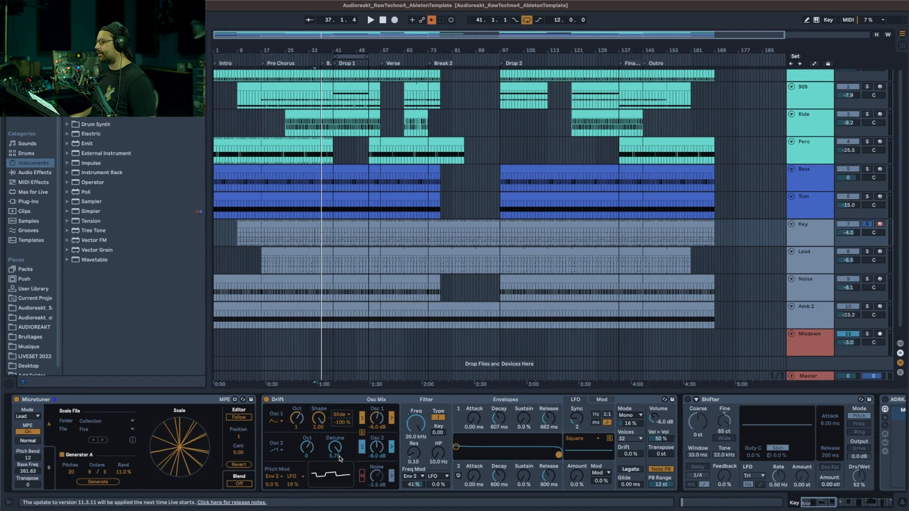
key(space)
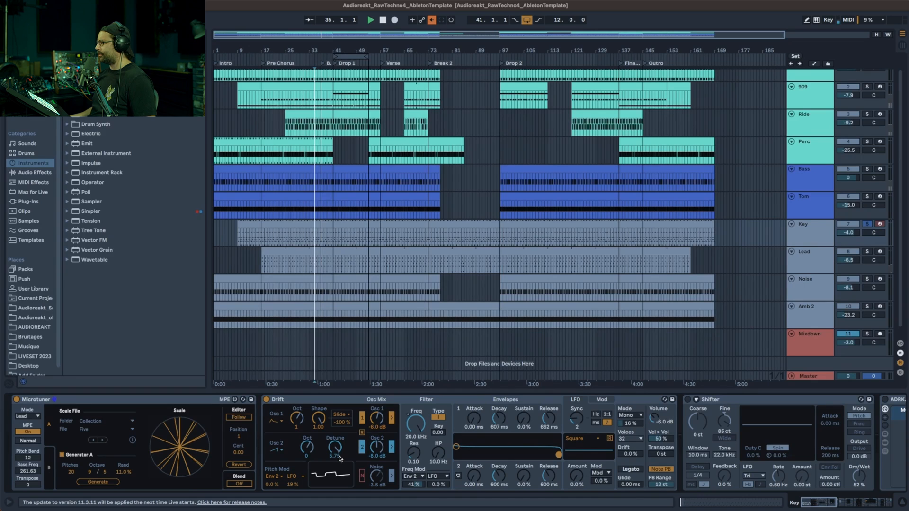
click(362, 447)
click(363, 448)
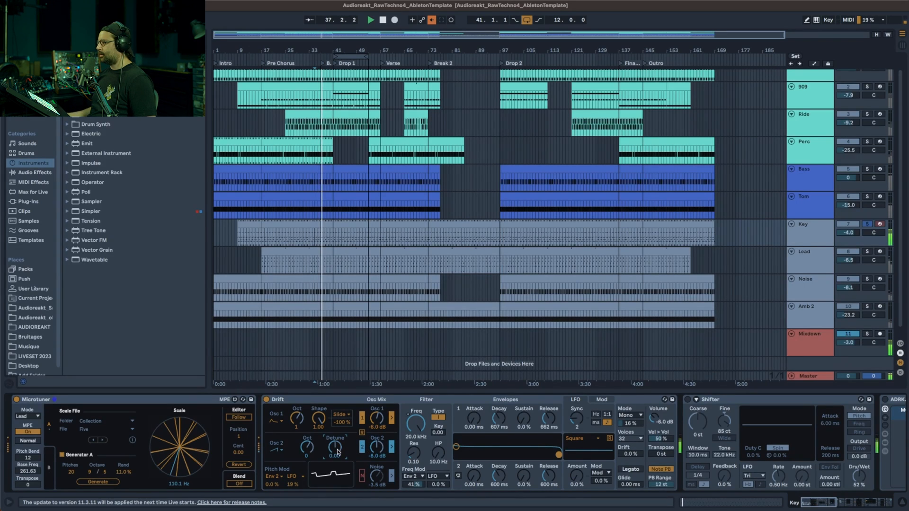
key(space)
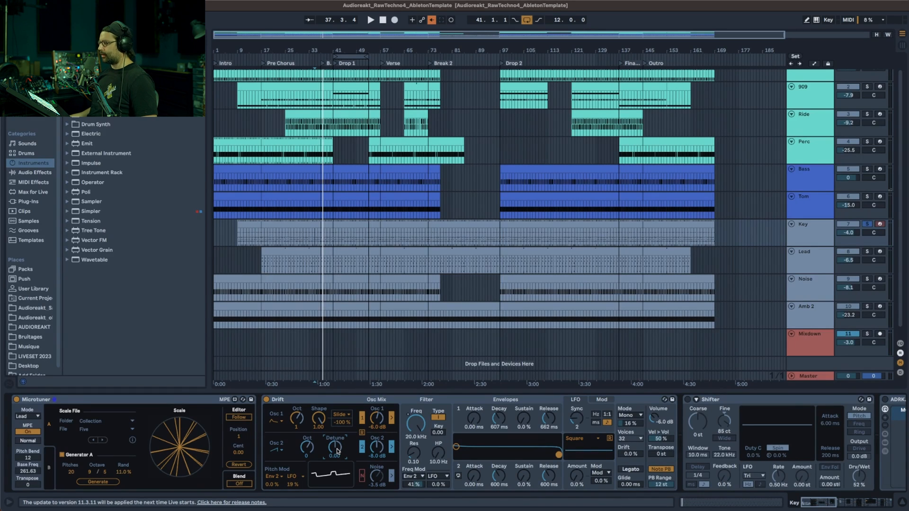
drag(337, 451, 337, 441)
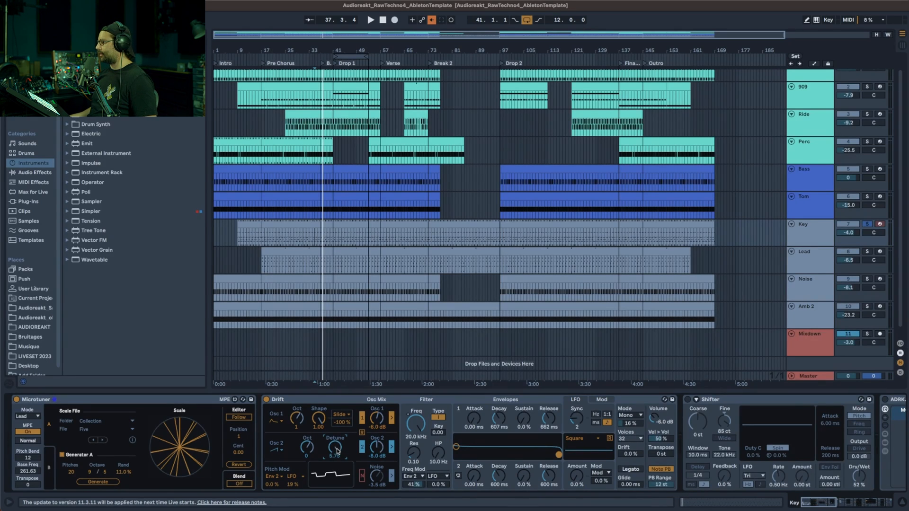
key(space)
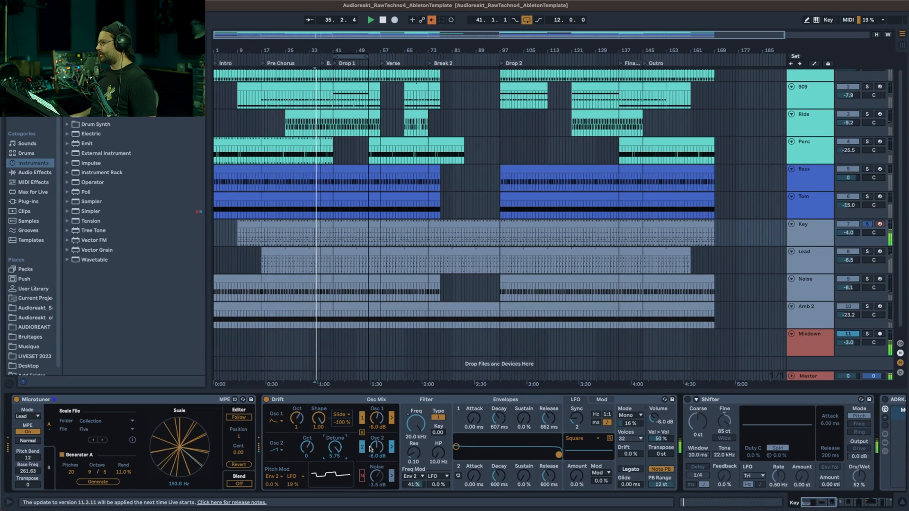
key(space)
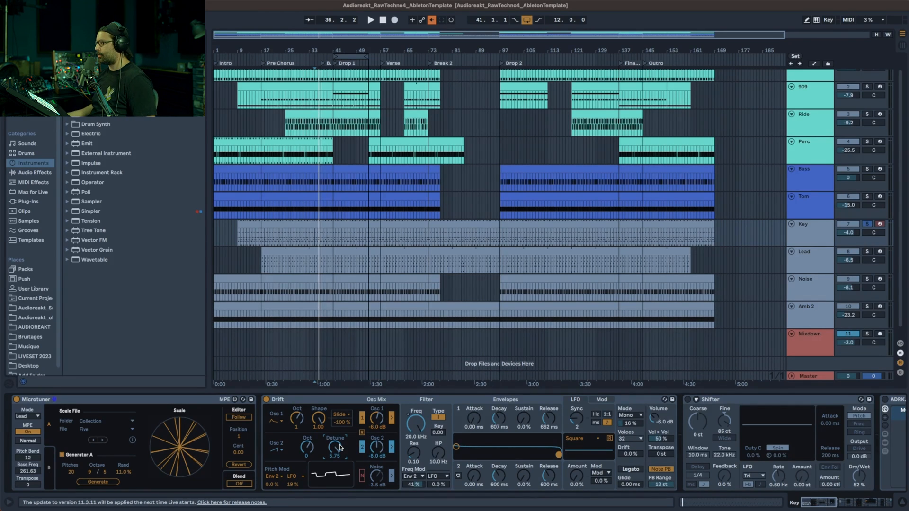
Re-enable Drift's Noise, audition the filter frequency at 83.2 Hz, and raise it to 2.78 kHz
click(363, 480)
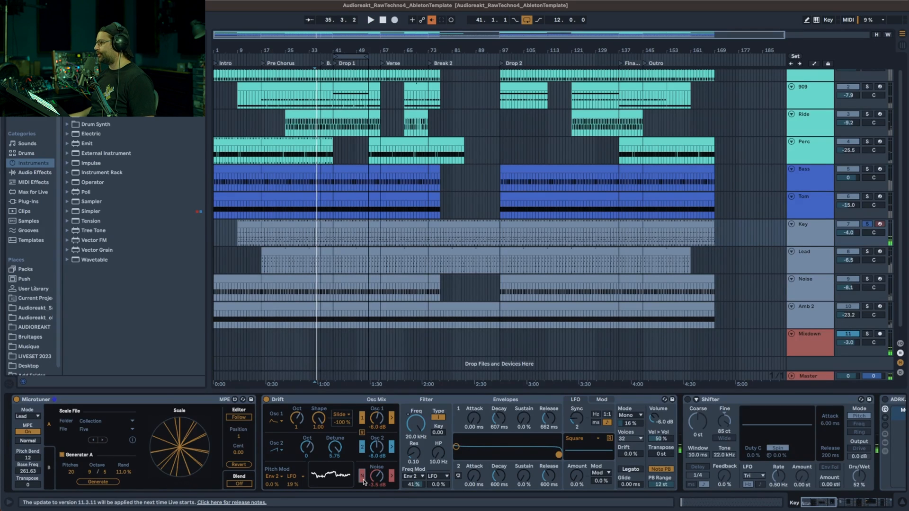
key(space)
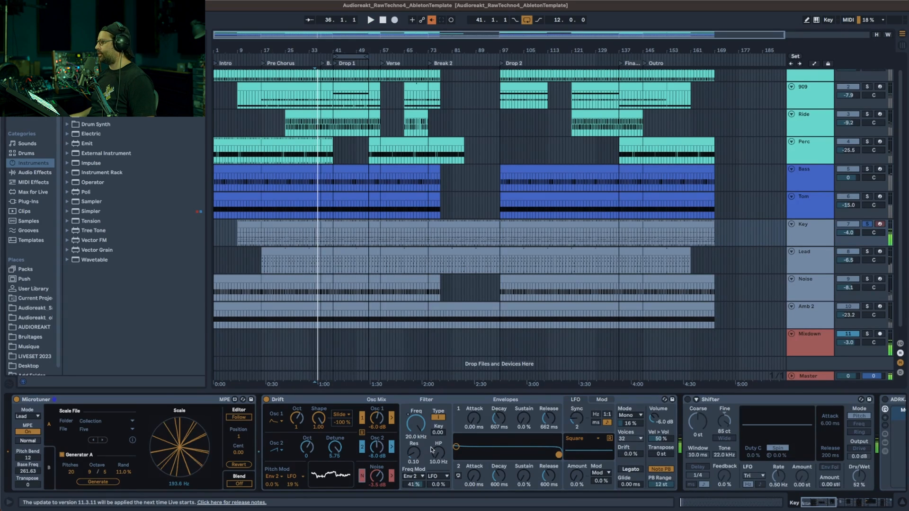
drag(425, 430, 424, 486)
key(space)
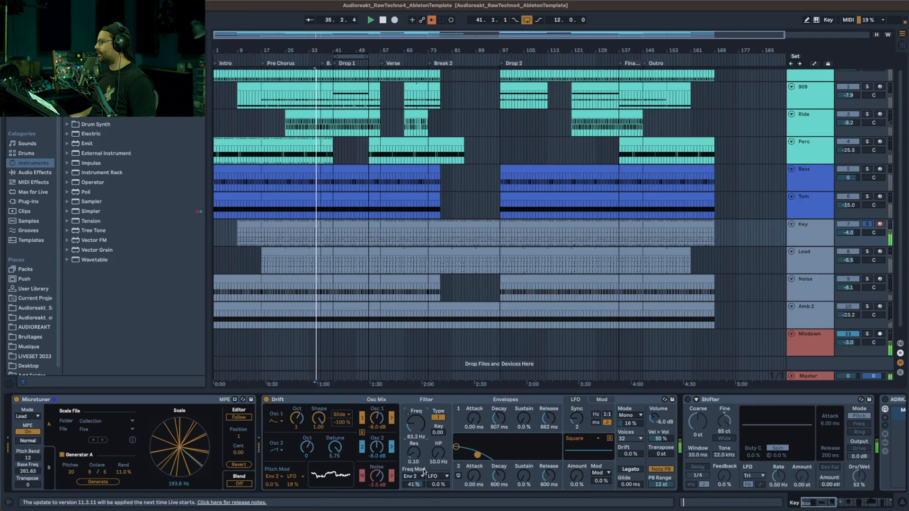
key(space)
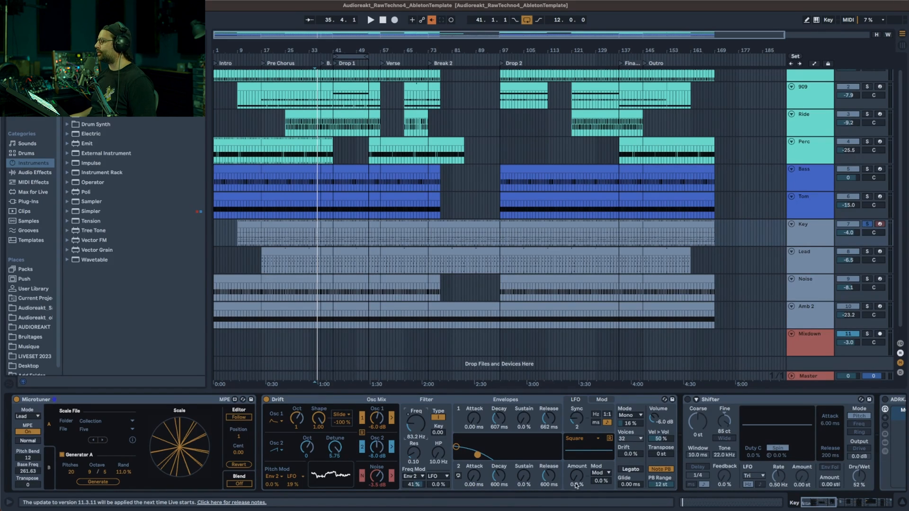
key(space)
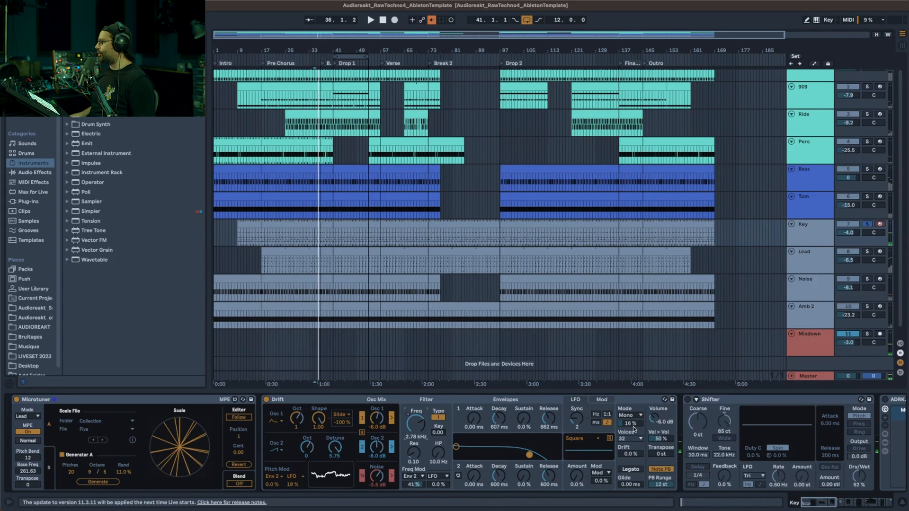
key(space)
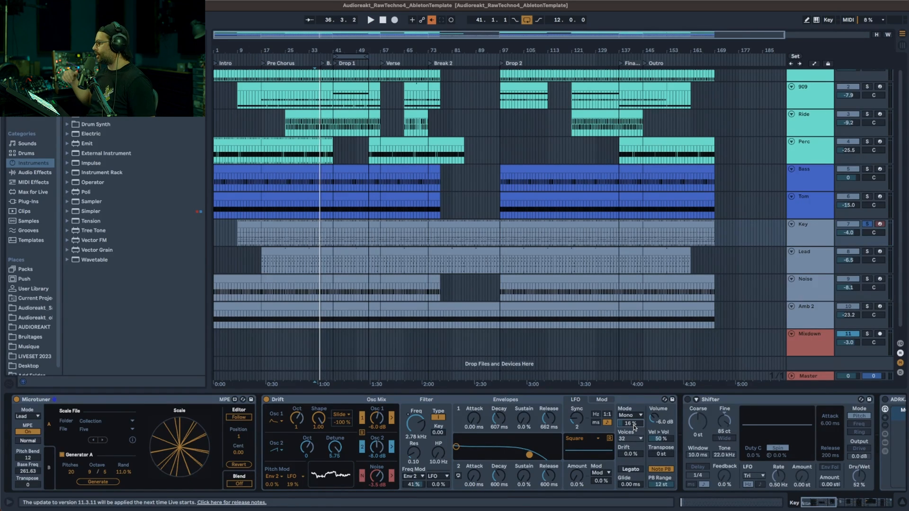
Enable the Shifter on the Key track and set its Dry/Wet to 31% while playing the part
scroll(635, 426, right, 3)
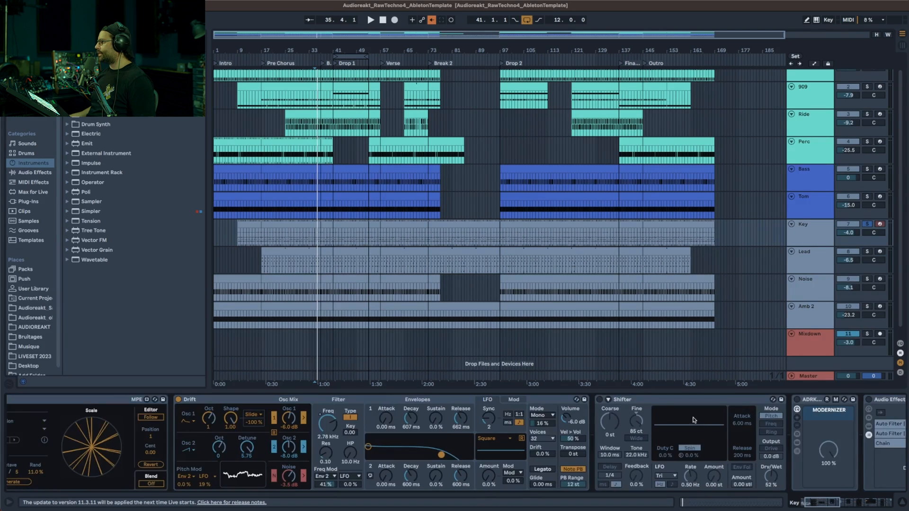
click(652, 399)
click(599, 400)
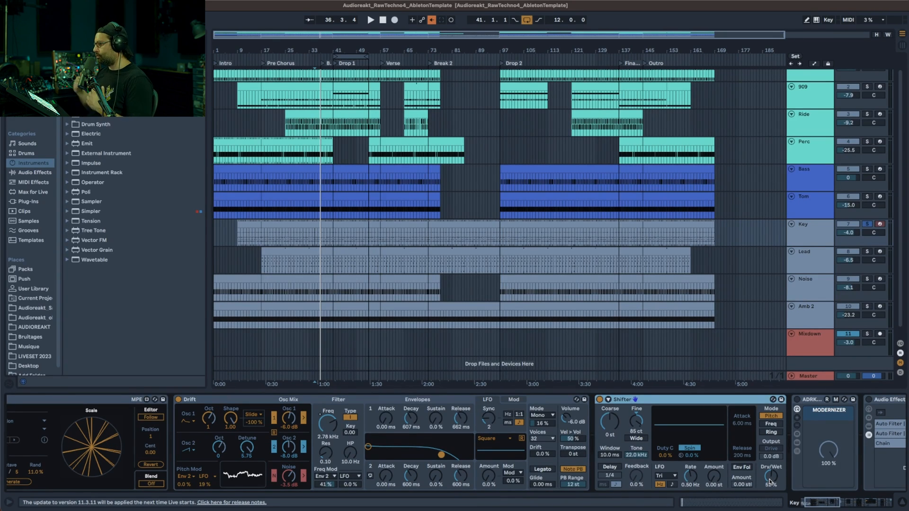
key(space)
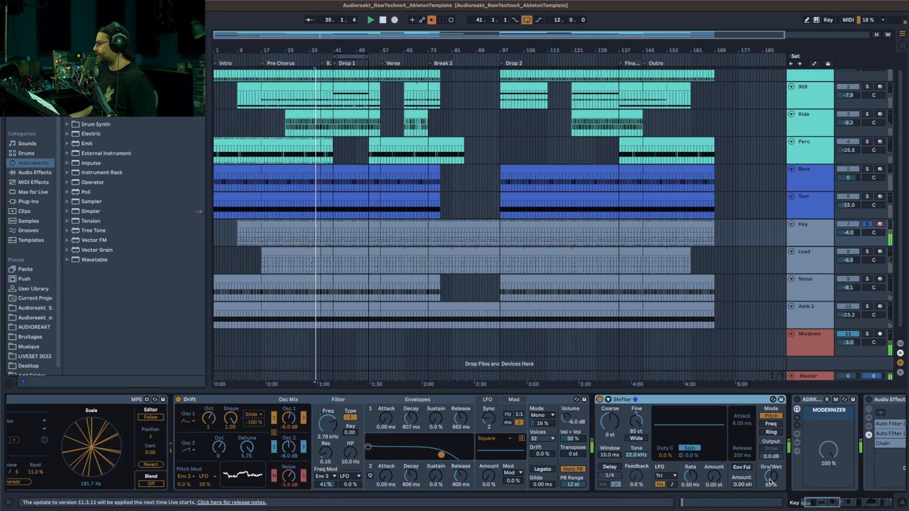
mouse_move(769, 480)
mouse_down()
mouse_move(769, 510)
mouse_move(770, 483)
mouse_up()
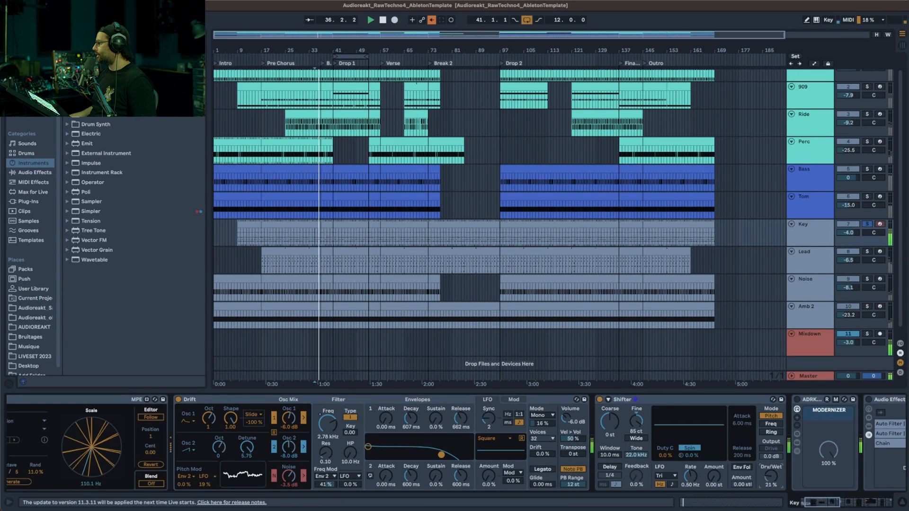
Enable Hybrid Reverb on the Key track and play the part through it
drag(817, 506, 853, 507)
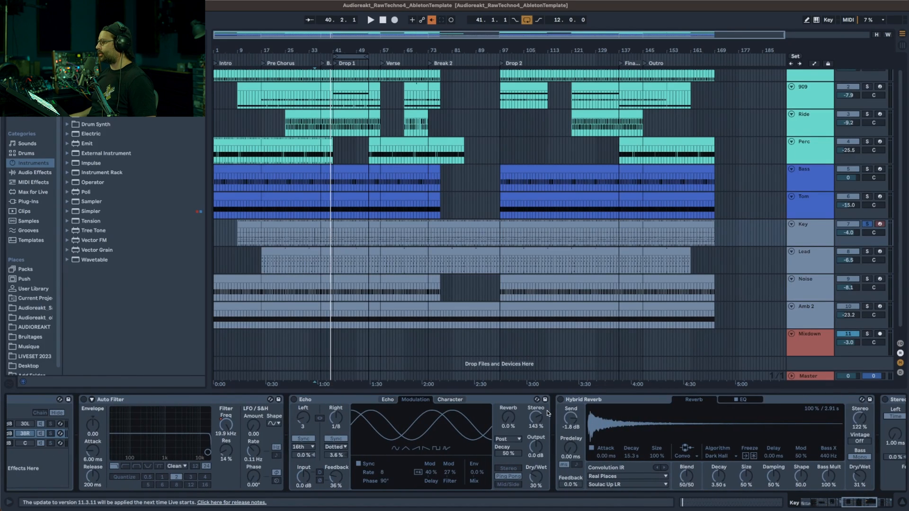
click(561, 400)
key(space)
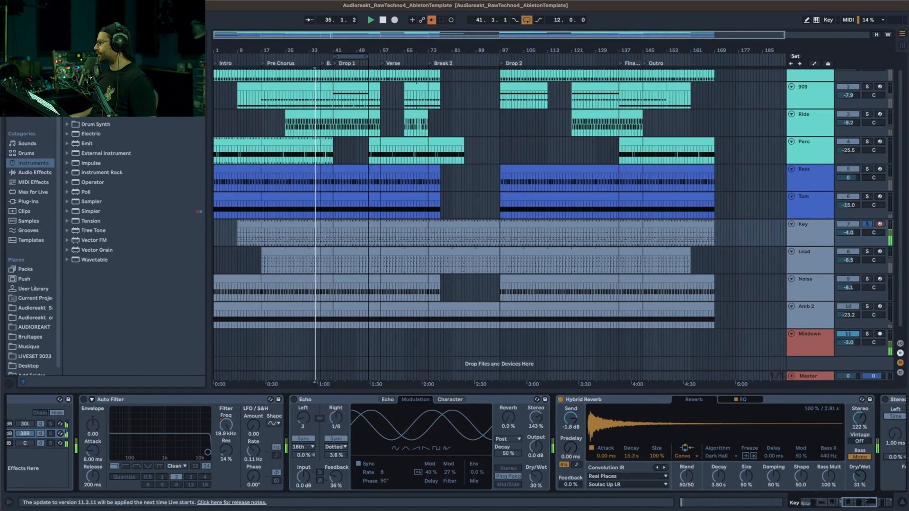
Bypass and re-enable the Key track's Shifter during playback to compare the sound with and without it
drag(849, 502, 835, 502)
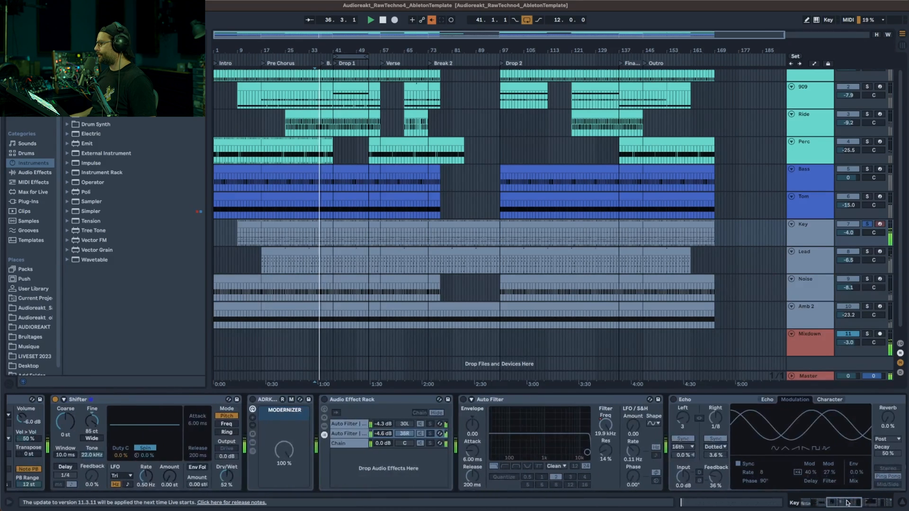
click(55, 400)
click(55, 400)
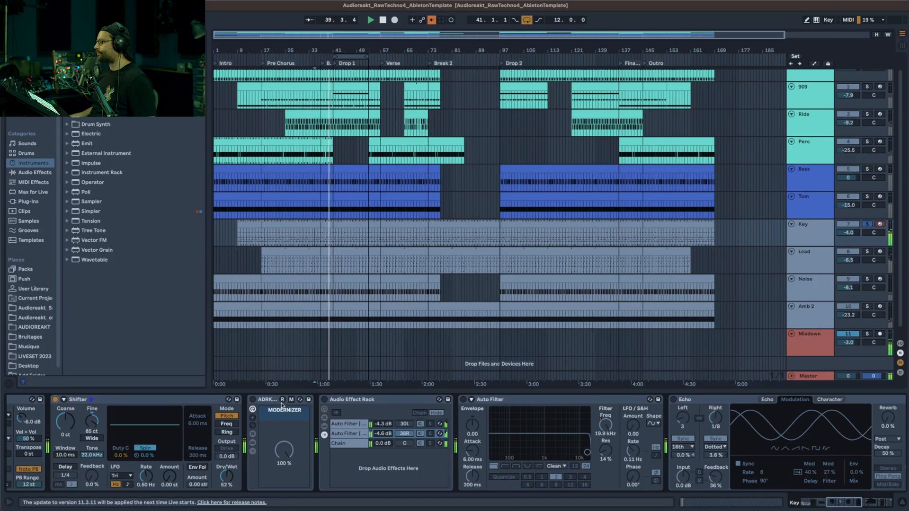
Enable the Modernizer rack on the Key track and audition its effect on the part
click(252, 400)
key(space)
click(254, 400)
key(space)
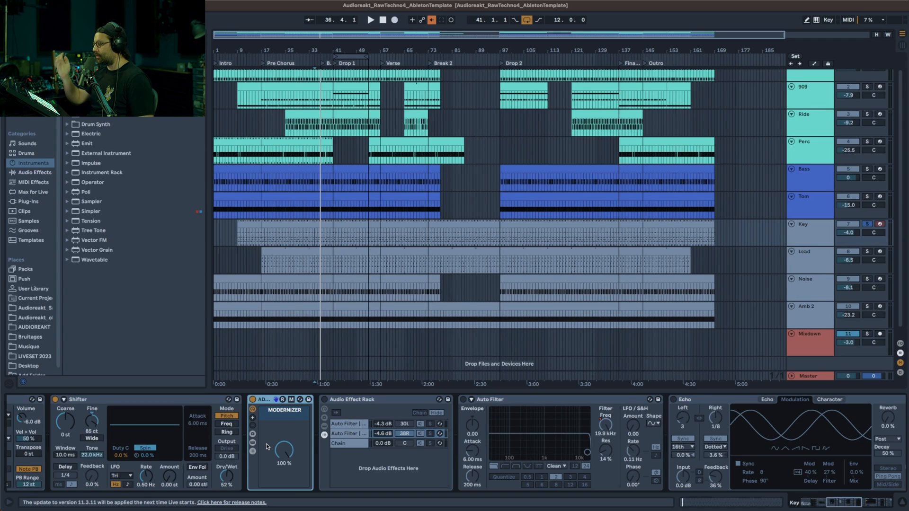
Enable the Audio Effect Rack and show the contents of its empty centre chain and its 38R Auto Filter chain
click(325, 401)
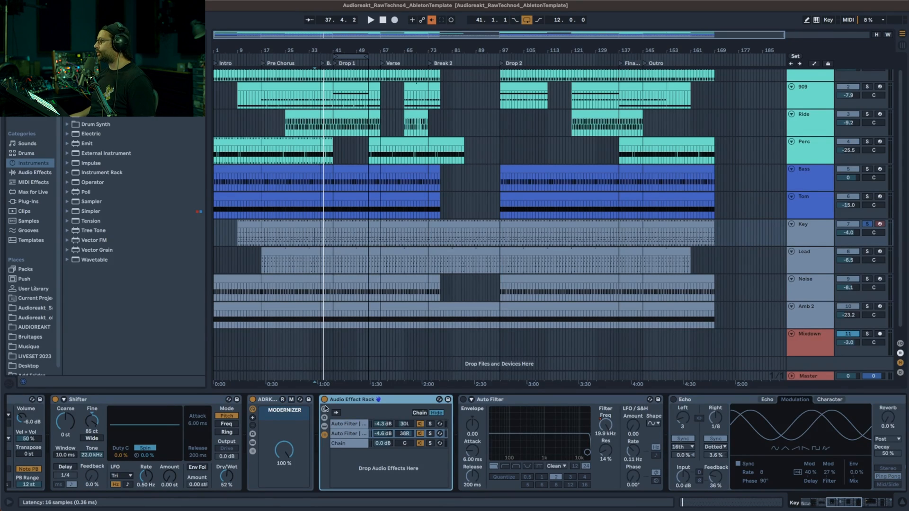
click(340, 444)
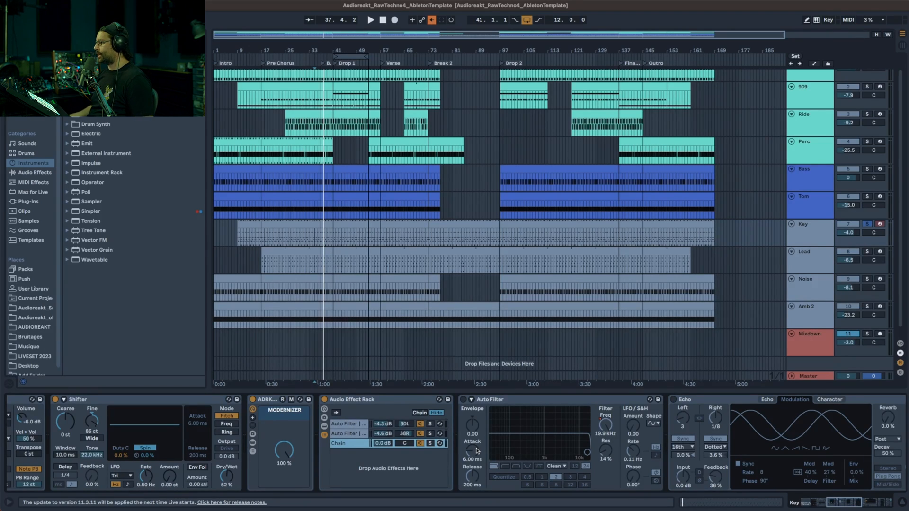
click(350, 437)
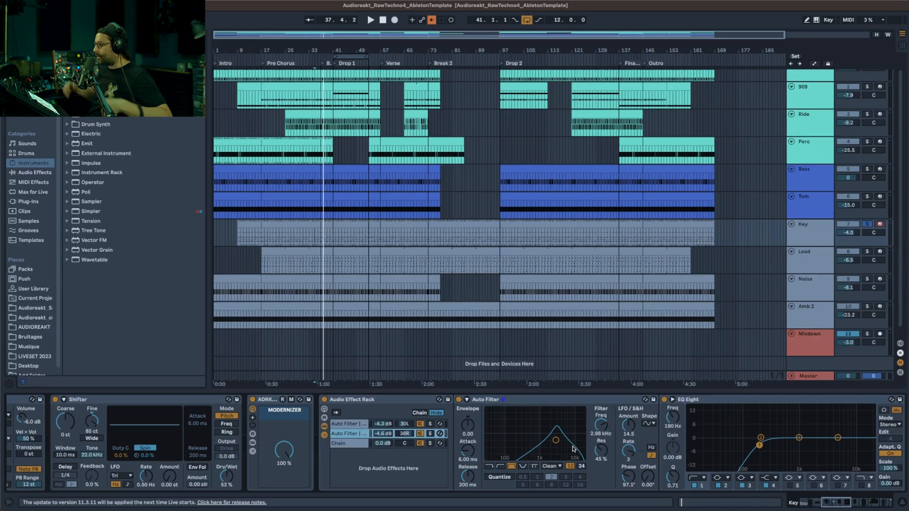
Solo the rack's empty centre chain, switch the solo to the 38R Auto Filter chain, and audition each
click(432, 445)
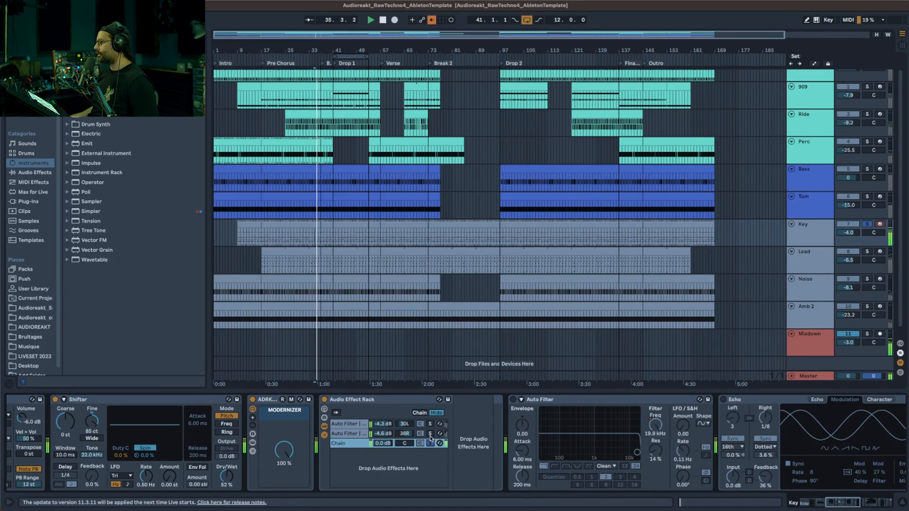
click(431, 434)
key(space)
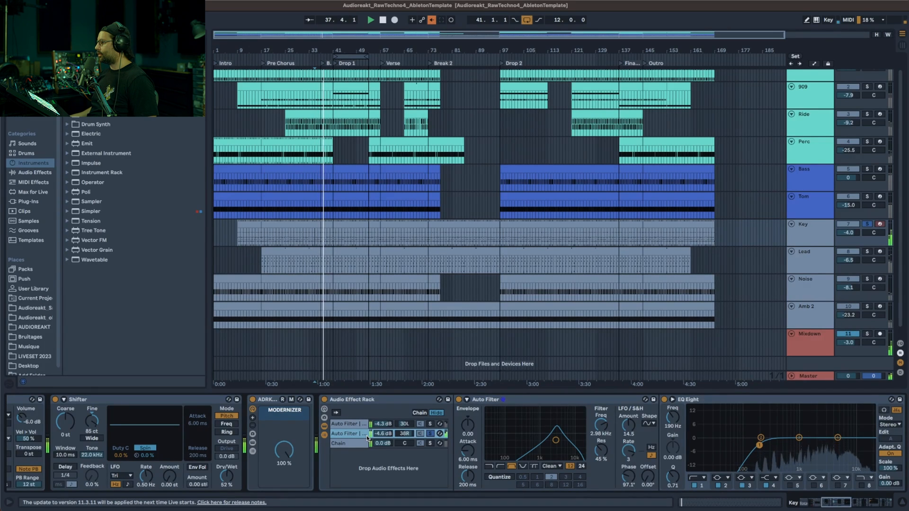
key(space)
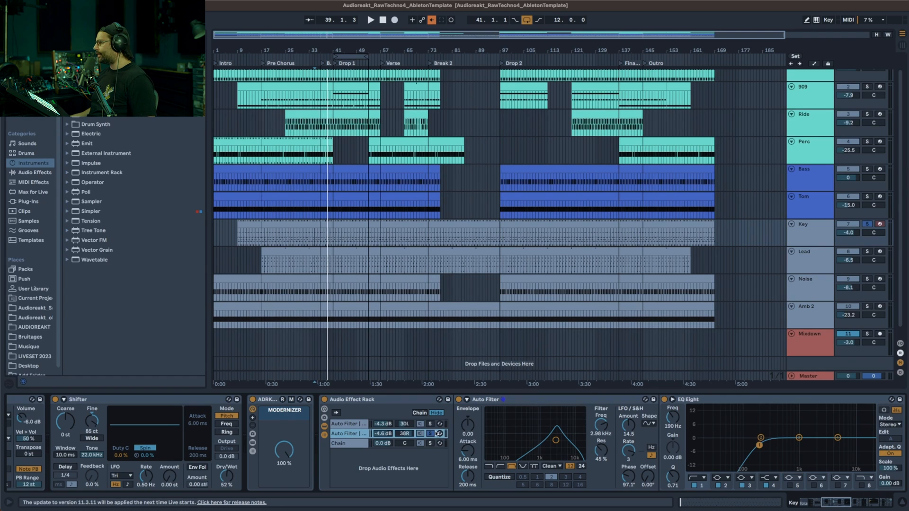
Solo the 30L Auto Filter chain and audition it, then solo the 38R chain as well and play both together
click(431, 424)
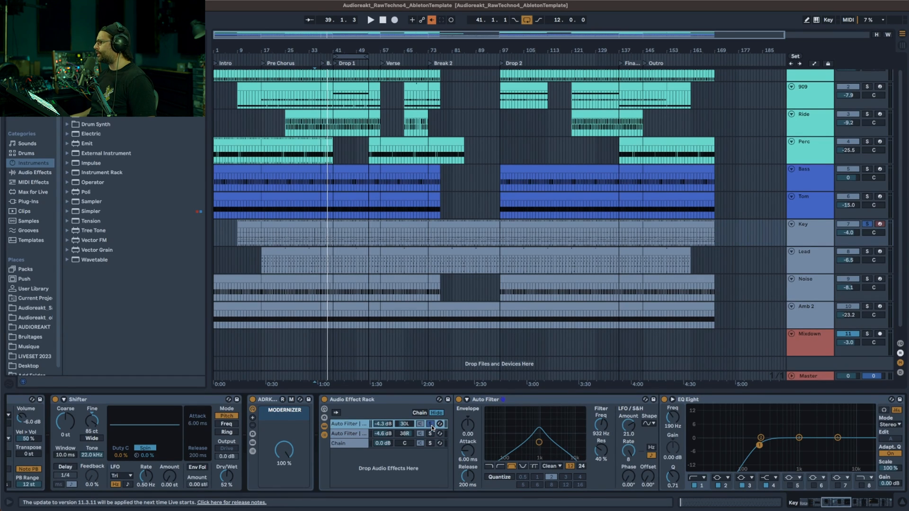
key(space)
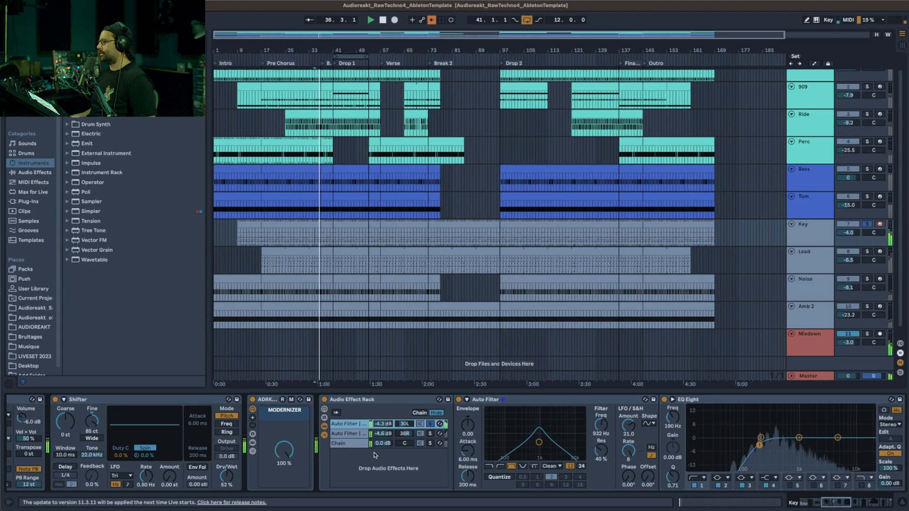
key(space)
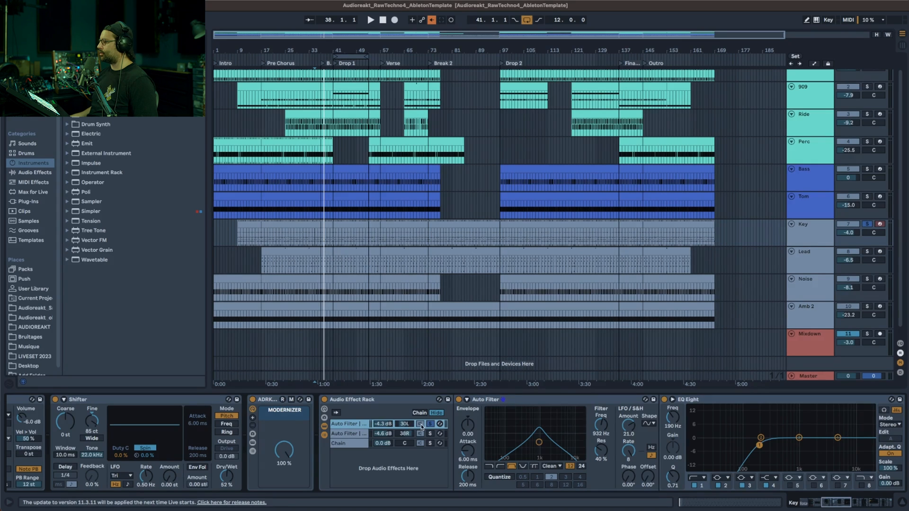
click(429, 435)
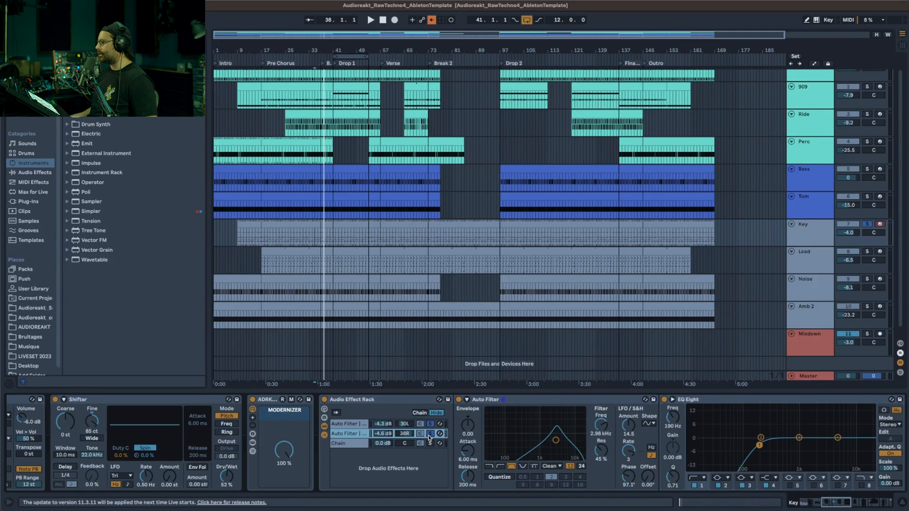
key(space)
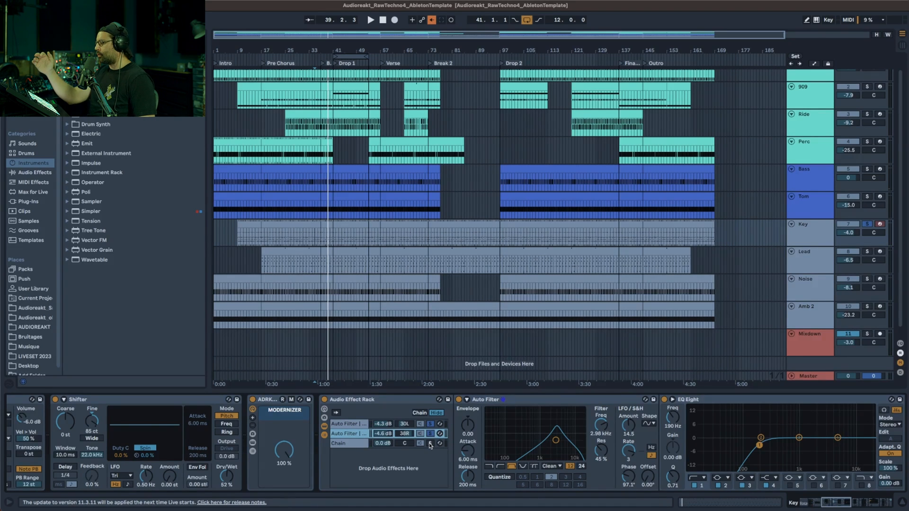
Clear all chain solos in the Audio Effect Rack and play the three chains together
click(430, 444)
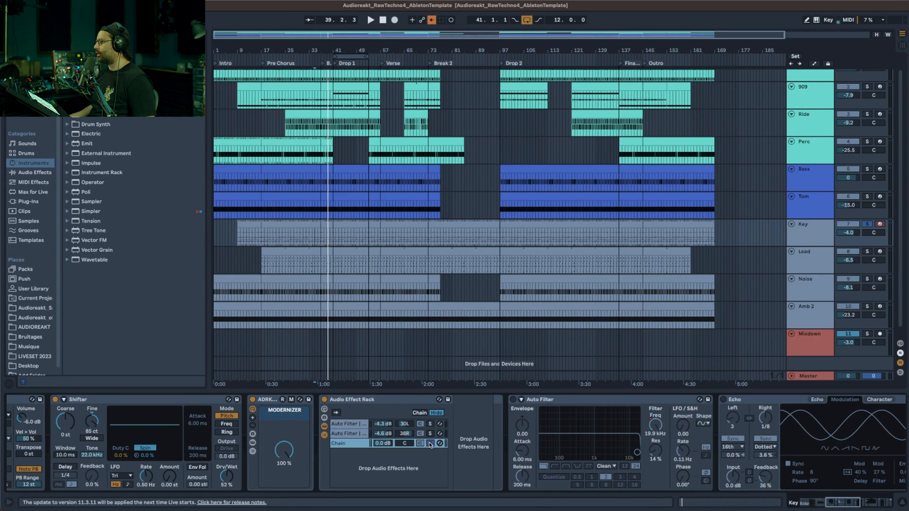
click(429, 444)
key(space)
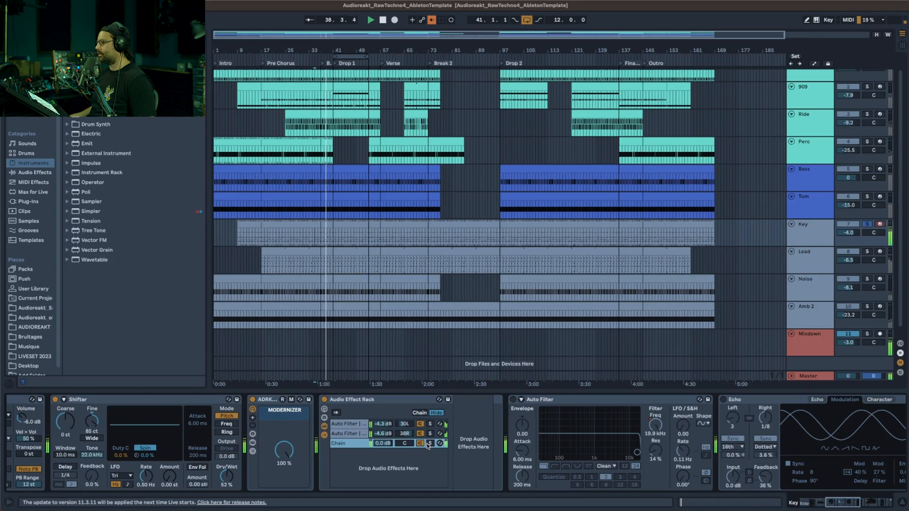
Deactivate and reactivate the 30L and 38R Auto Filter chains during playback to compare them with the dry chain
click(422, 435)
click(421, 425)
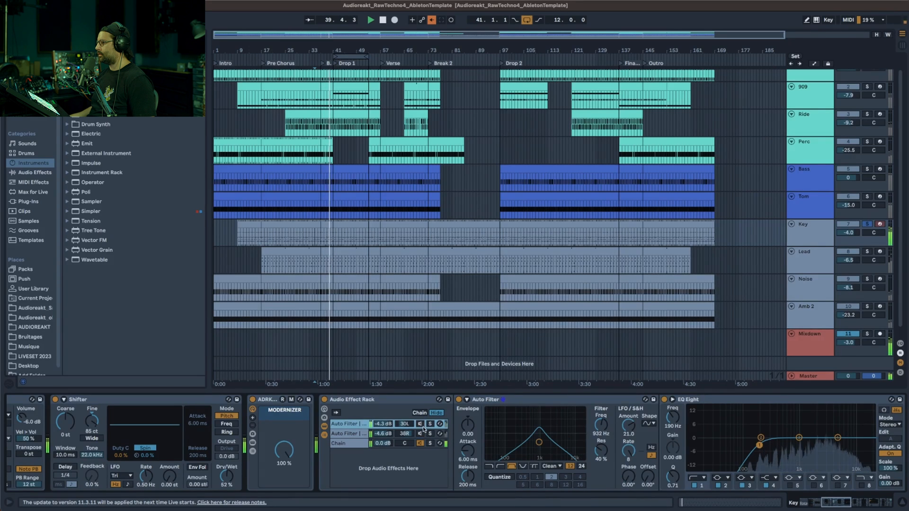
click(421, 434)
click(422, 434)
click(420, 424)
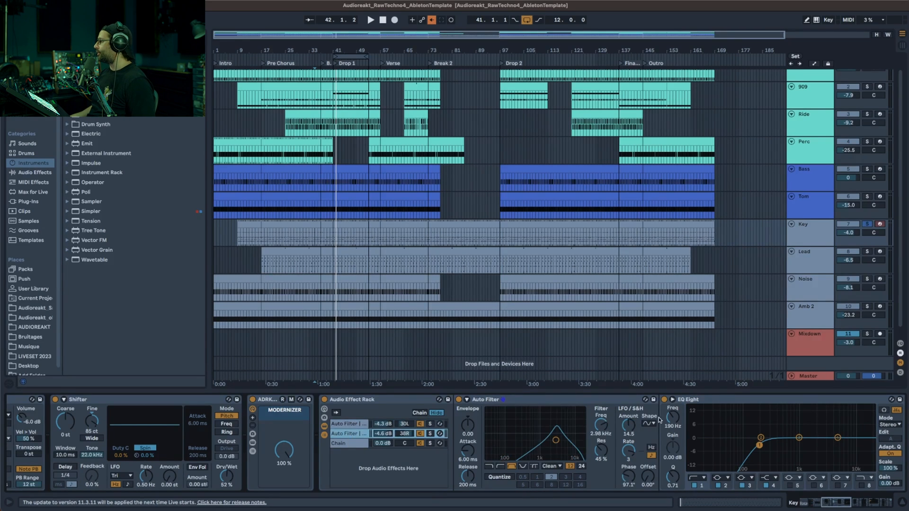
Inspect the 38R chain's EQ Eight, then bypass and re-enable the whole Audio Effect Rack during playback to compare
click(814, 443)
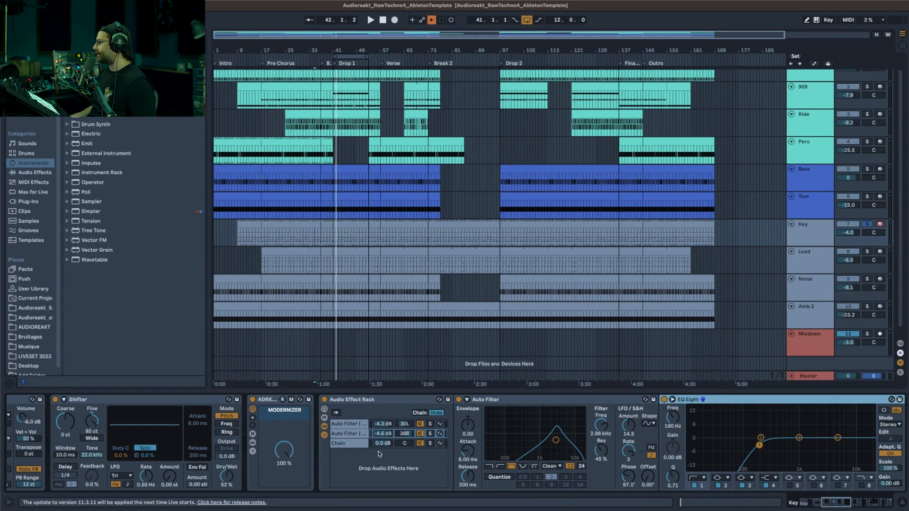
click(325, 427)
click(325, 428)
click(325, 435)
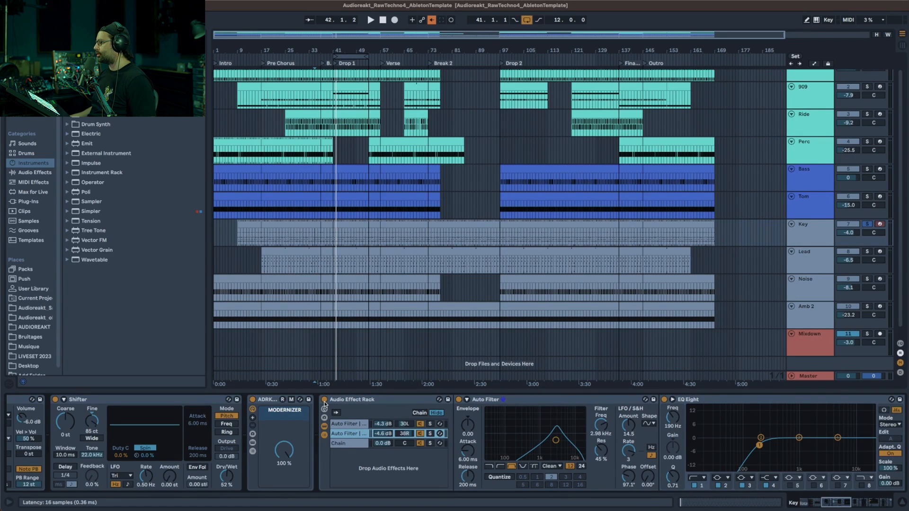
key(space)
click(325, 401)
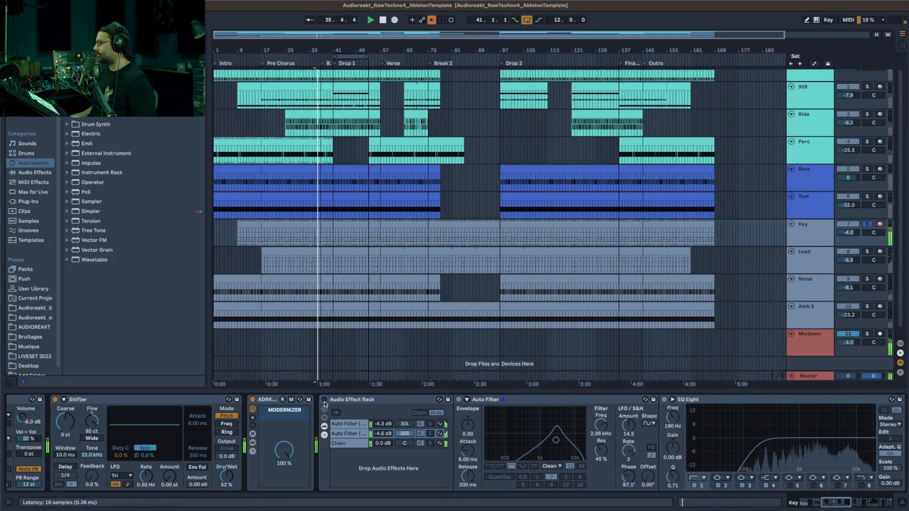
click(325, 401)
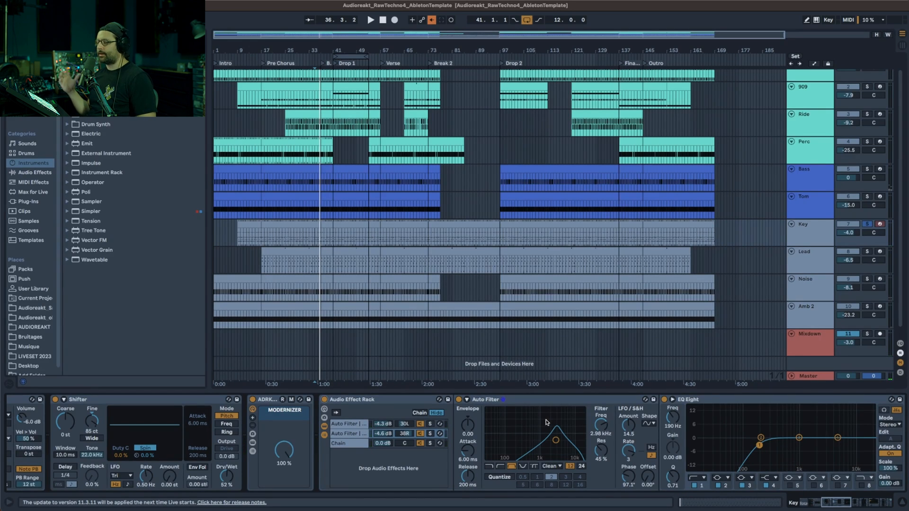
Enable Echo on the Key track and play the part through it
scroll(547, 423, right, 10)
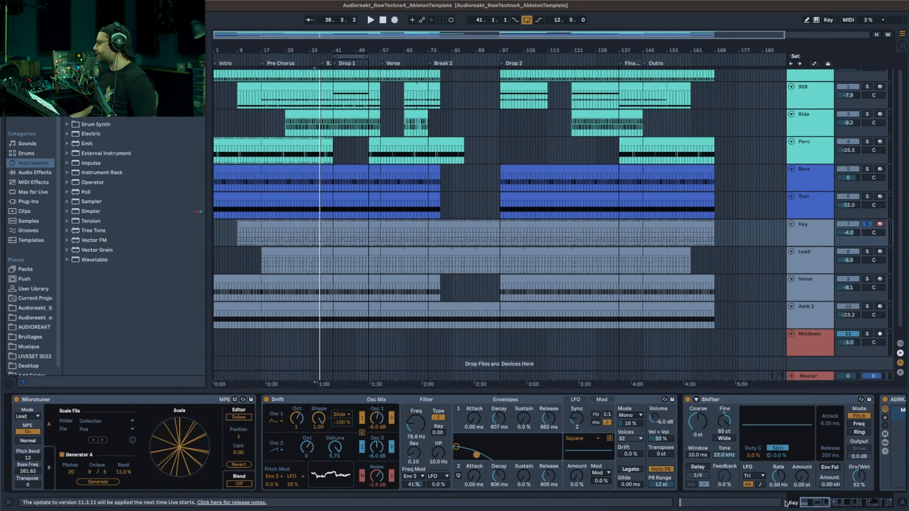
drag(821, 503, 861, 503)
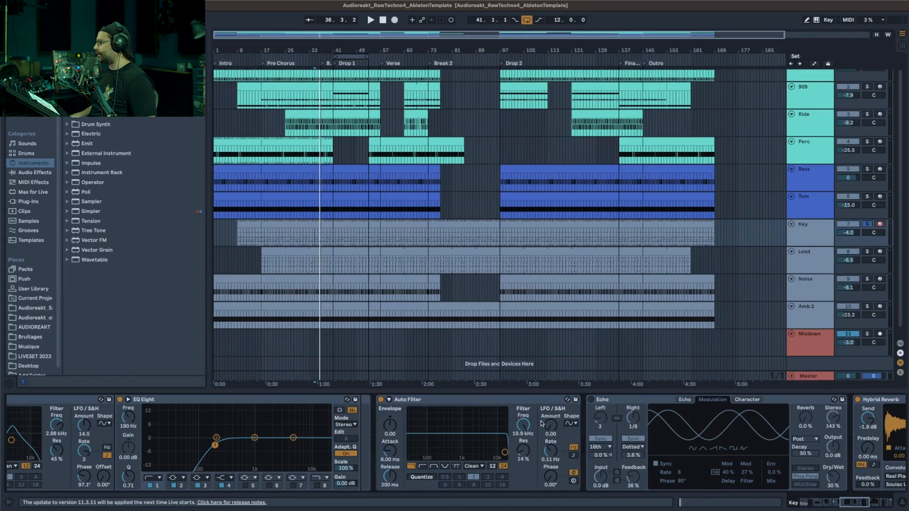
click(592, 400)
key(space)
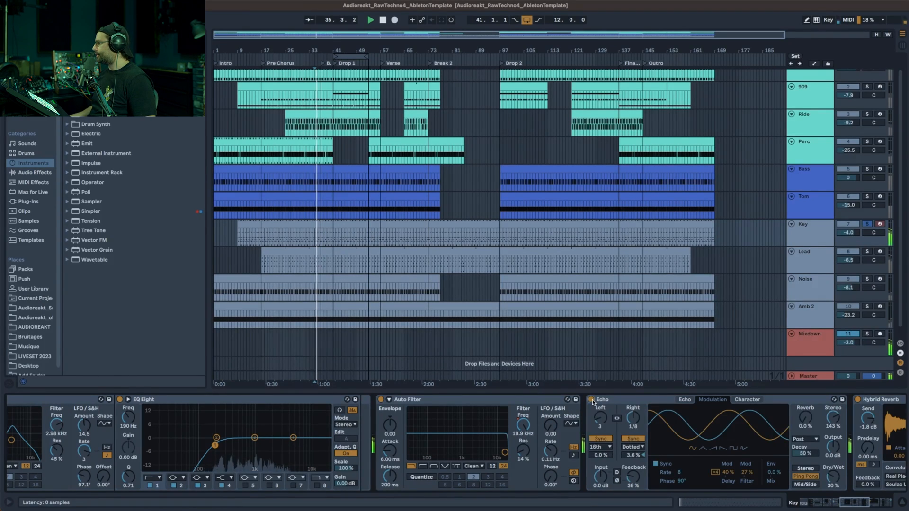
Stop playback and examine Echo's filter display and its Modulation settings
drag(836, 509, 855, 505)
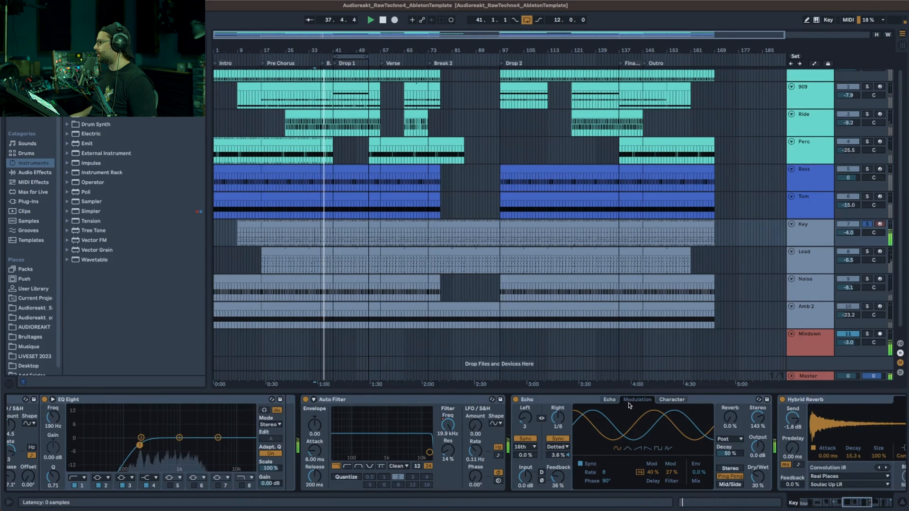
key(space)
click(610, 400)
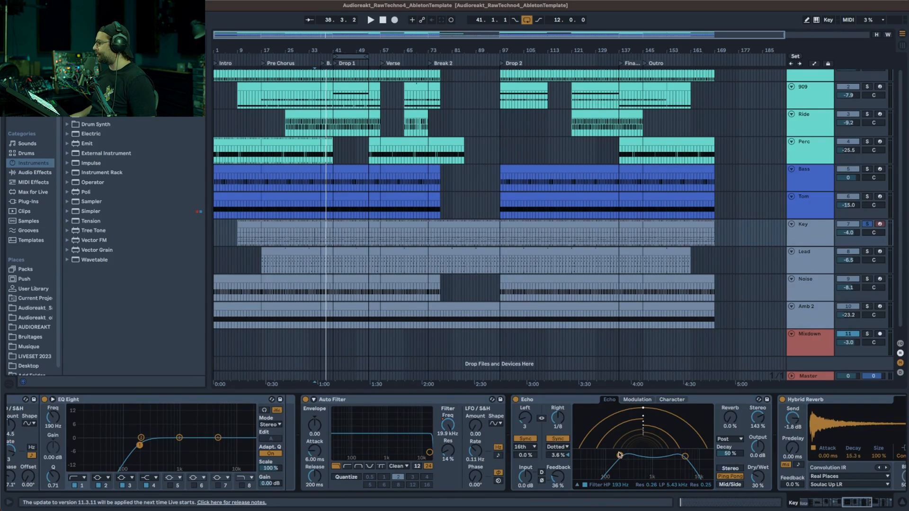
click(637, 400)
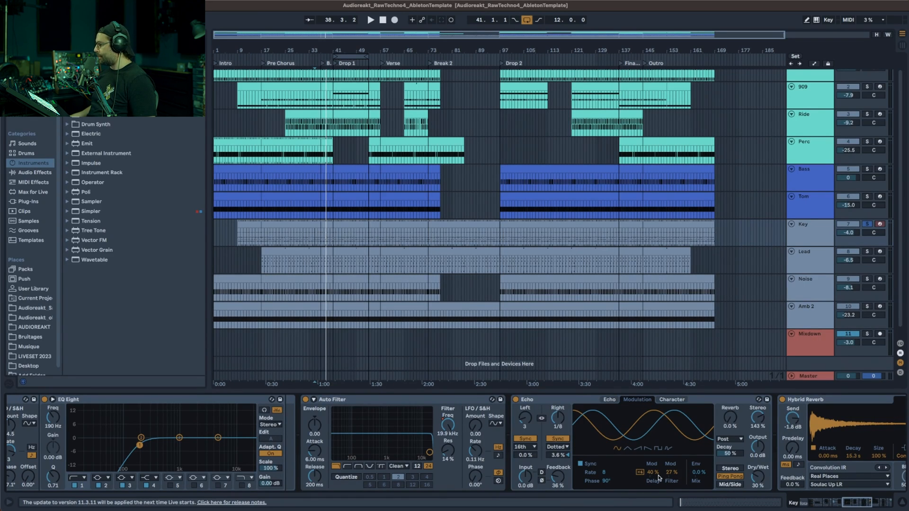
click(614, 399)
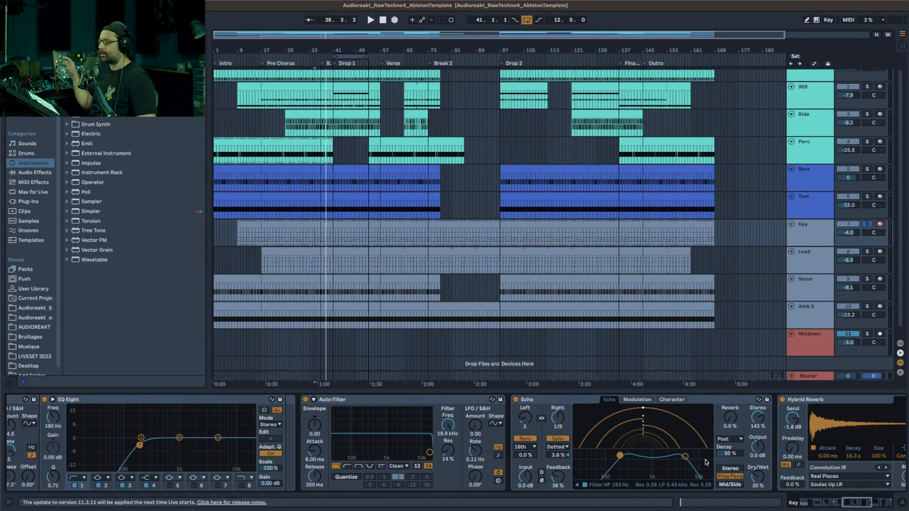
Play the Key part with Echo and Hybrid Reverb, and examine the reverb's Convolution IR selection
key(space)
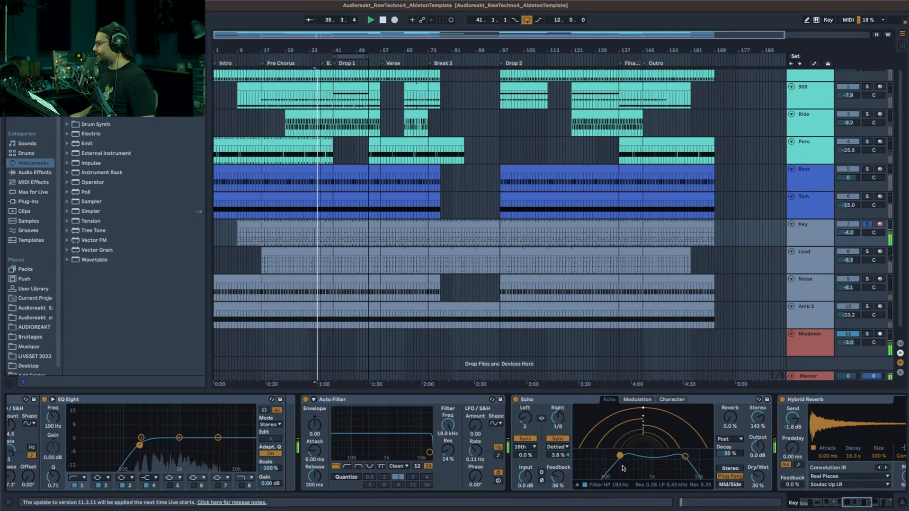
drag(849, 506, 857, 503)
key(space)
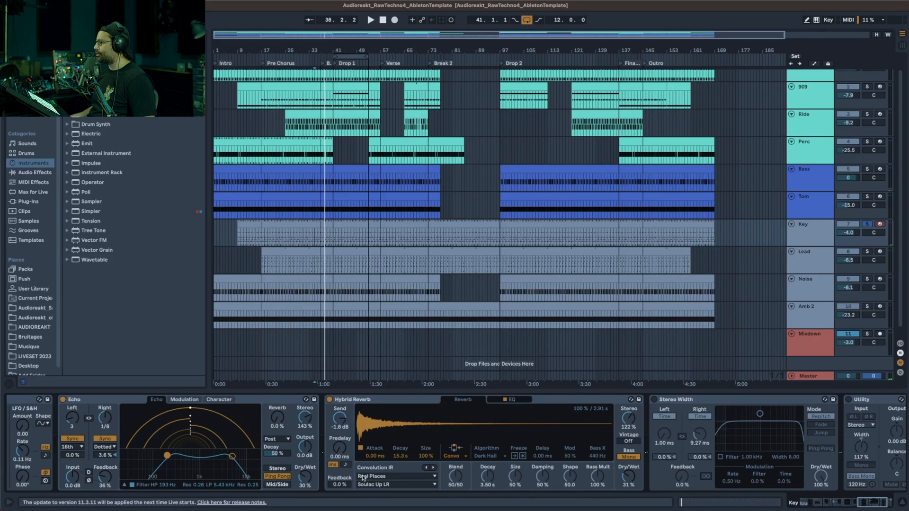
click(396, 483)
click(395, 483)
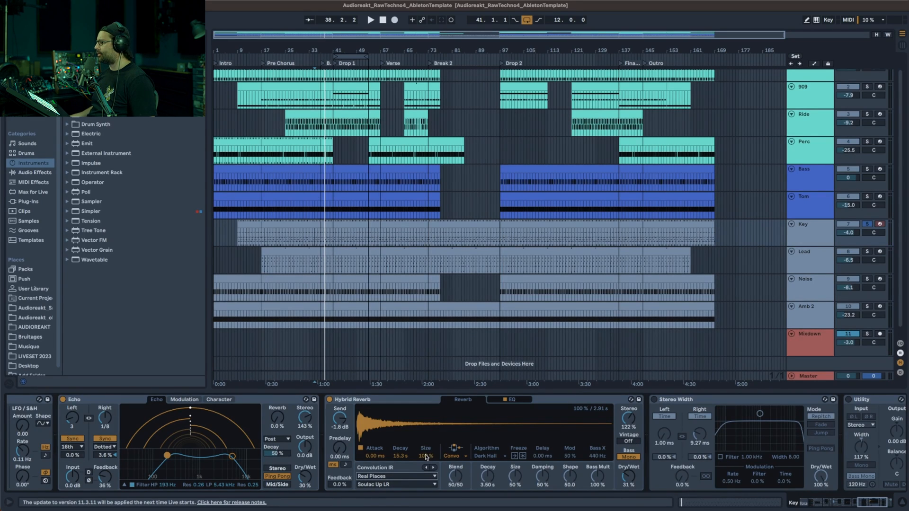
Enable the Stereo Width delay on the Key track
scroll(523, 405, right, 3)
click(519, 400)
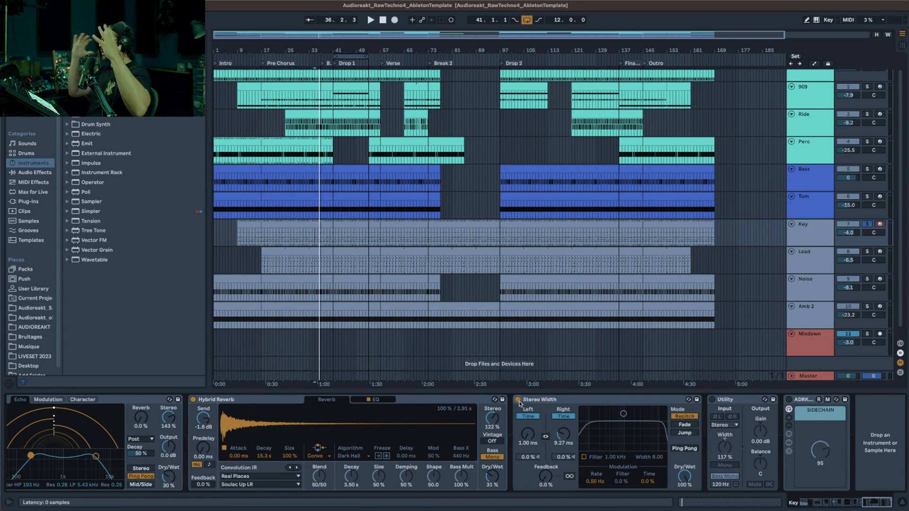
Enable Utility on the Key track and play the soloed part through the extended effect chain
click(712, 400)
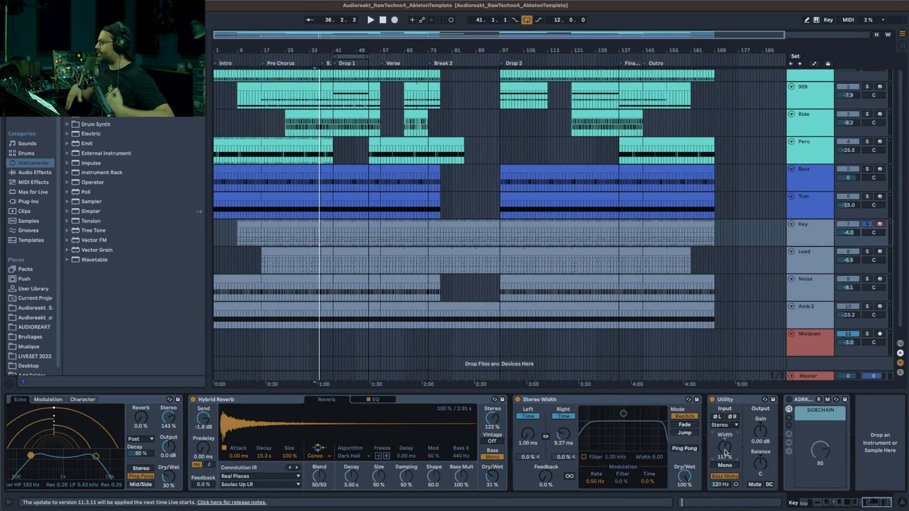
key(space)
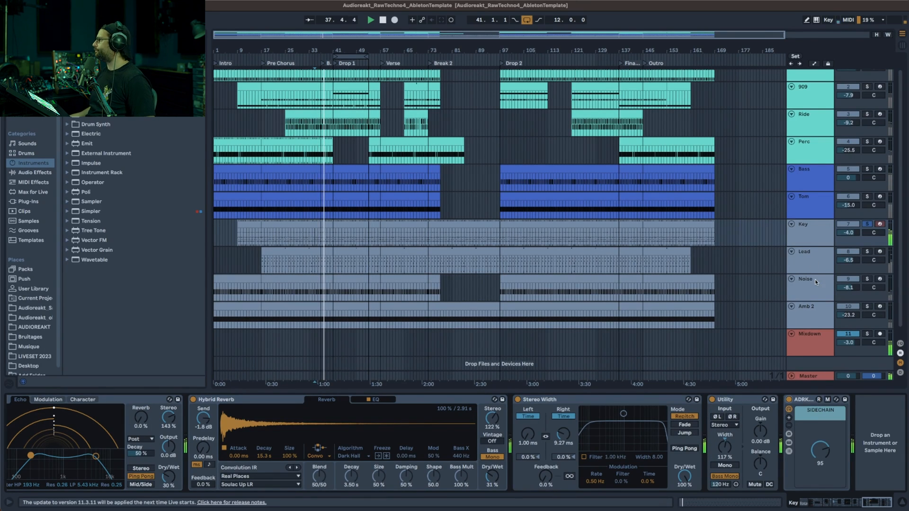
key(space)
click(868, 224)
click(866, 224)
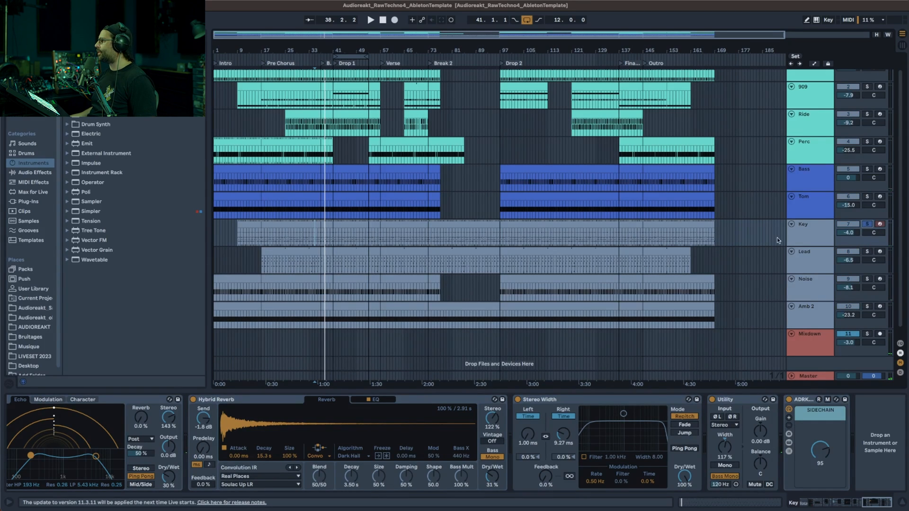
Solo the Lead track and play it from bar 44 in Drop 1
click(342, 236)
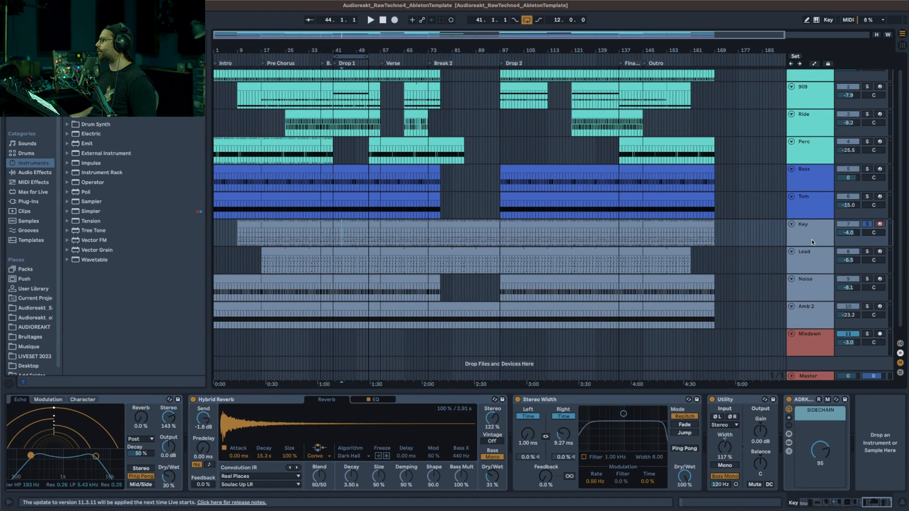
click(809, 223)
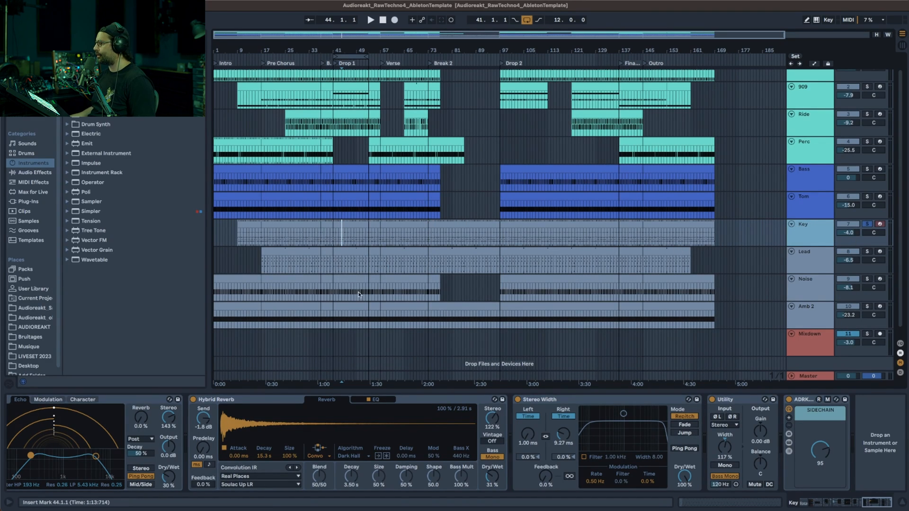
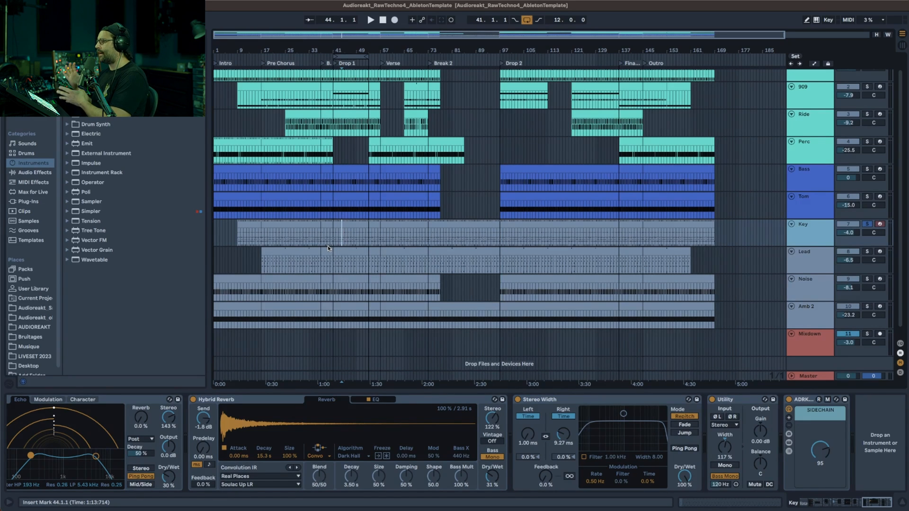
click(554, 254)
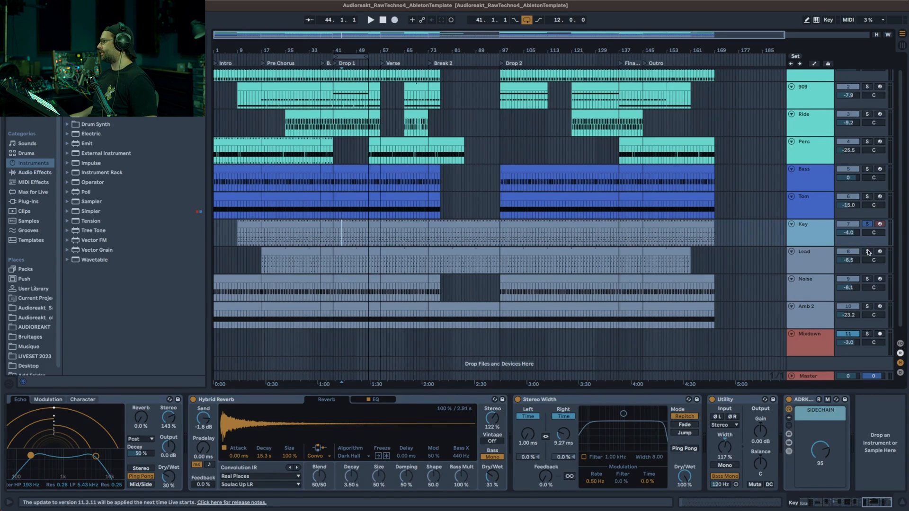
key(space)
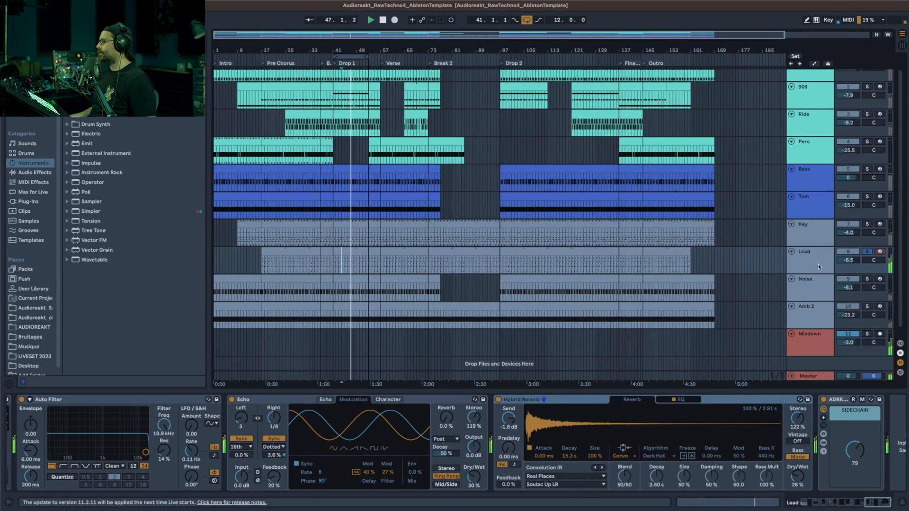
key(space)
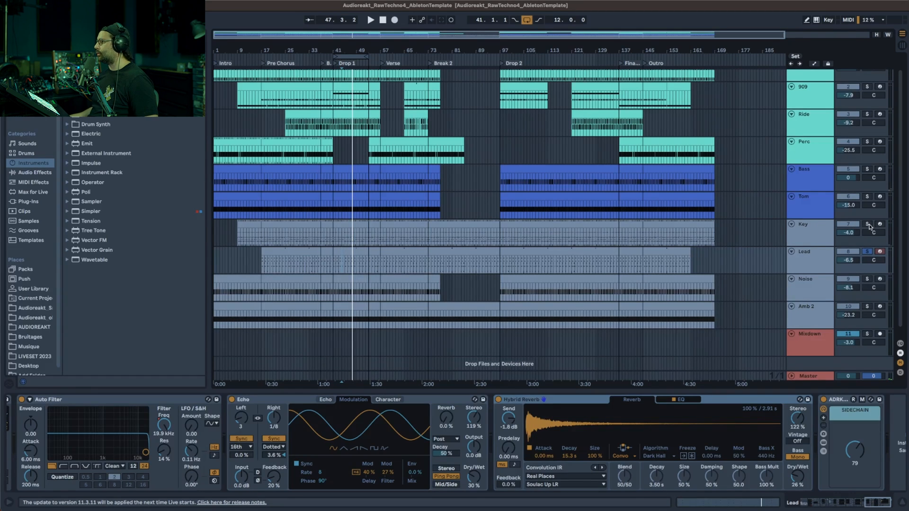
Solo the Key track and play it from bar 44 to compare it with the Lead
click(868, 226)
key(space)
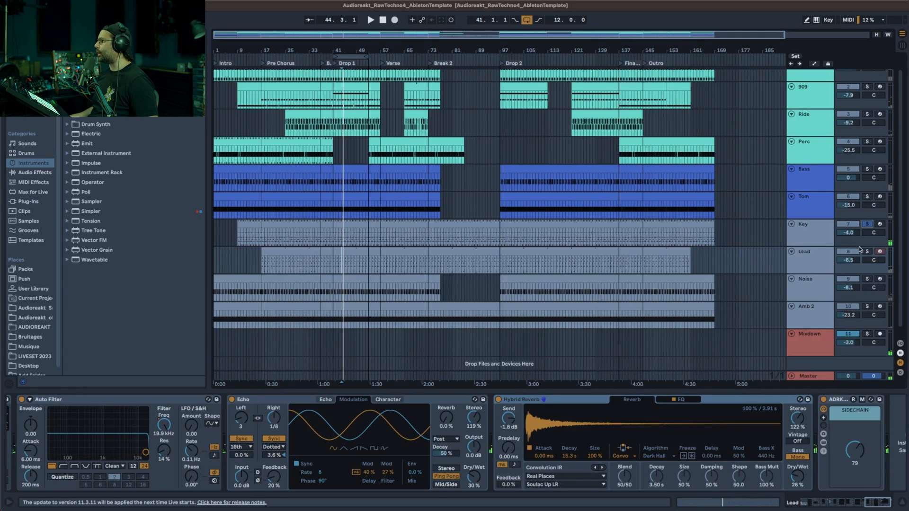
click(808, 235)
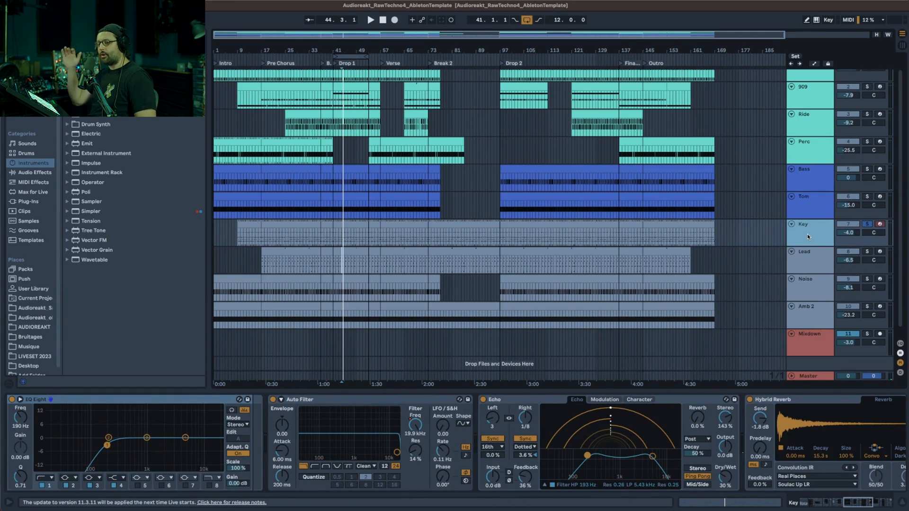
Audition Drift's filter frequency at 161 Hz on the Key track and restore its automation
click(846, 507)
drag(865, 506, 816, 504)
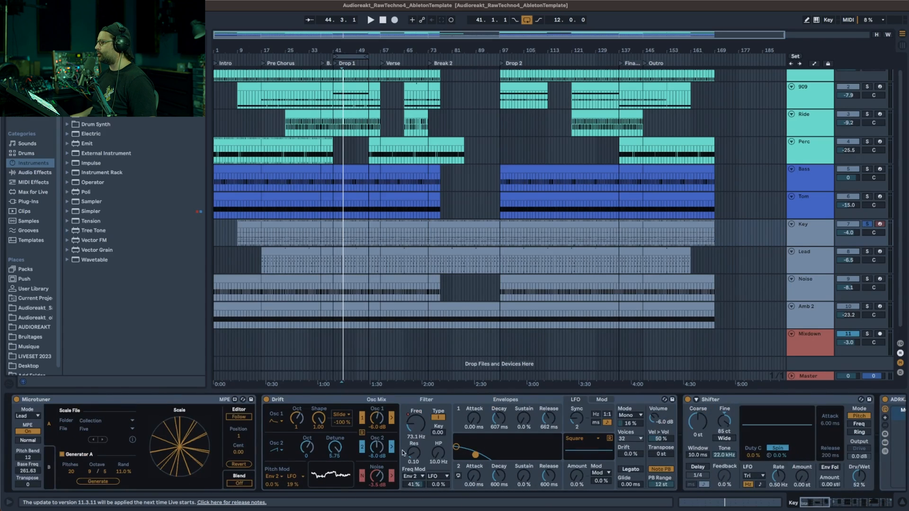
mouse_move(414, 429)
mouse_down()
mouse_move(414, 395)
mouse_move(414, 424)
mouse_up()
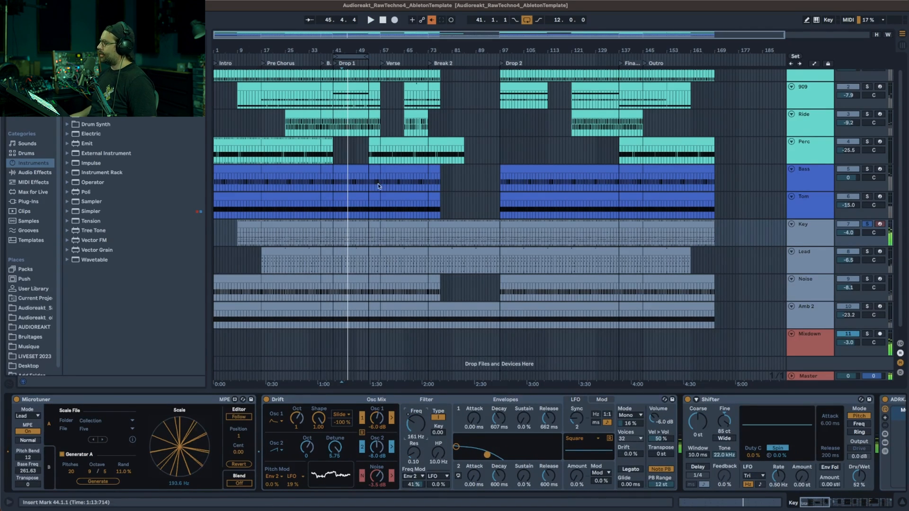
click(432, 19)
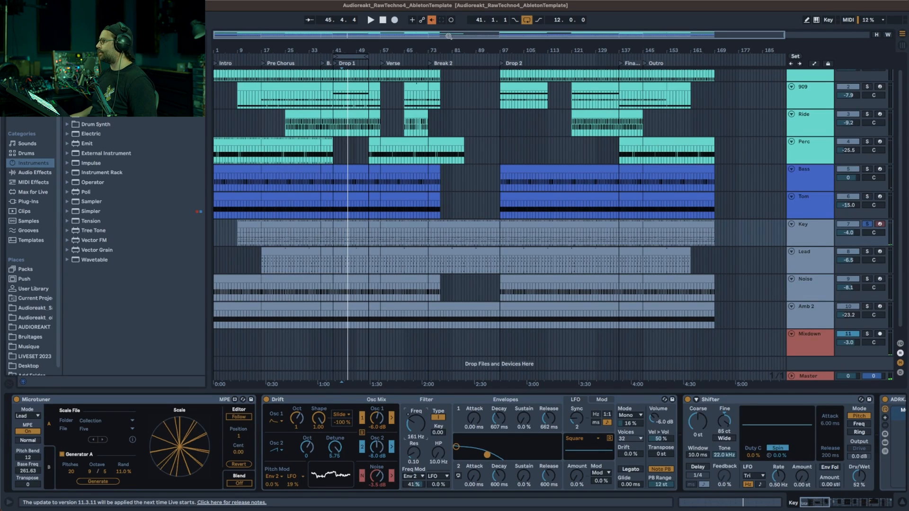
drag(414, 417, 416, 424)
key(space)
key(space)
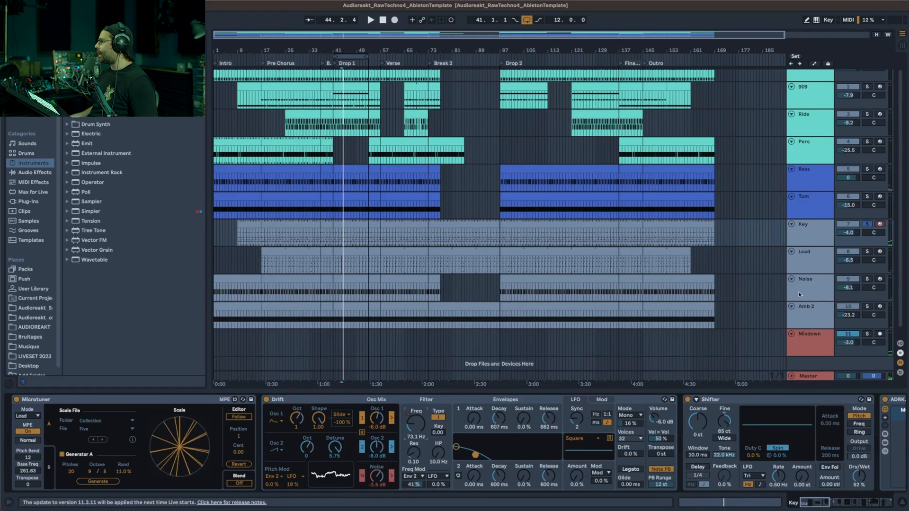
Solo the Lead track and play a short passage from bar 44 with its effect chain shown
click(808, 256)
click(868, 252)
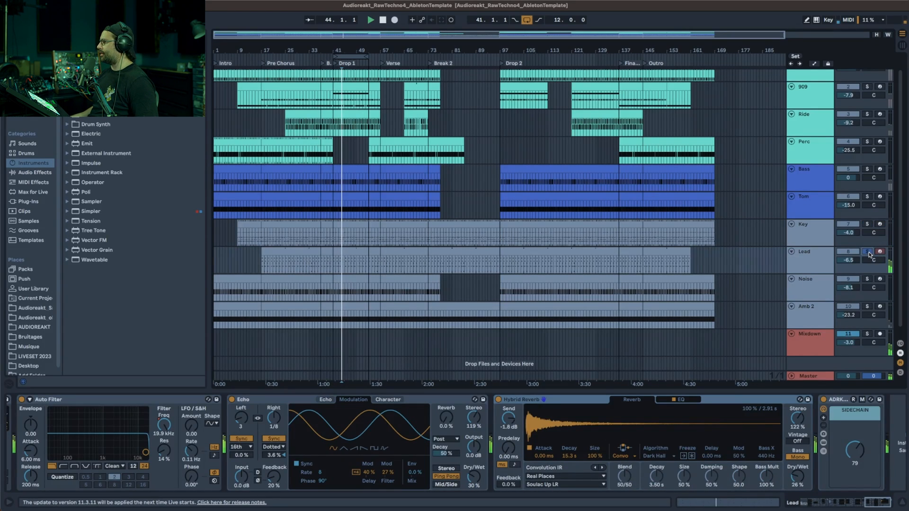
click(815, 241)
click(814, 259)
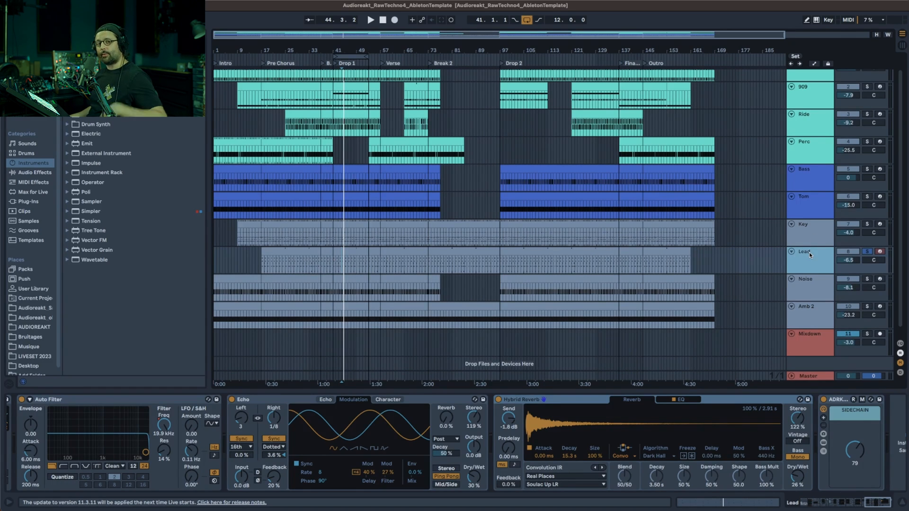
Switch the solo back to the Key track and replay the same passage from bar 44
click(813, 242)
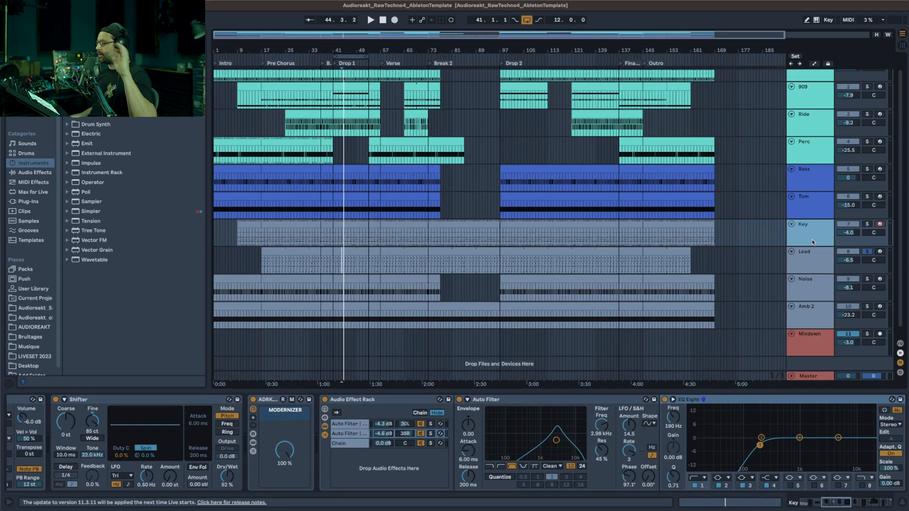
click(868, 224)
key(space)
Duplicate the Key track and, in the copy's Drift, set envelope 1's sustain to 100% and raise envelope 2's sustain and the filter modulation
right_click(815, 230)
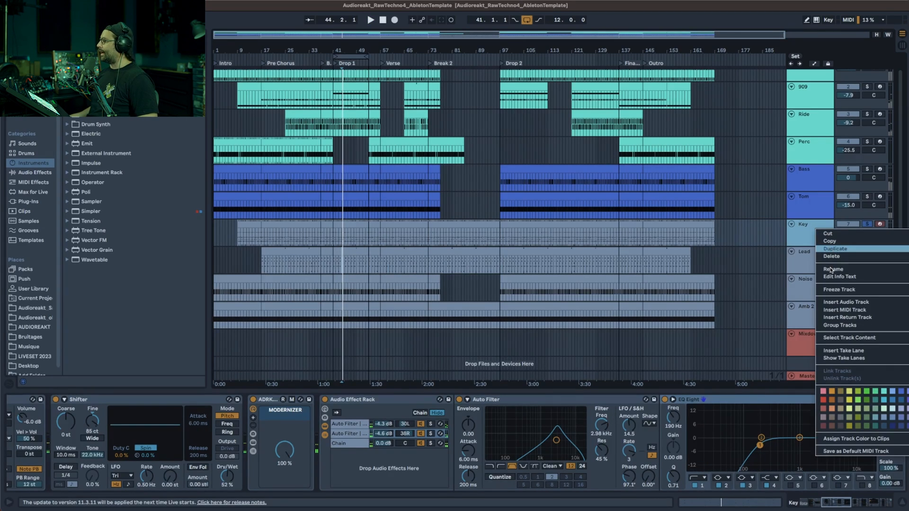
click(830, 251)
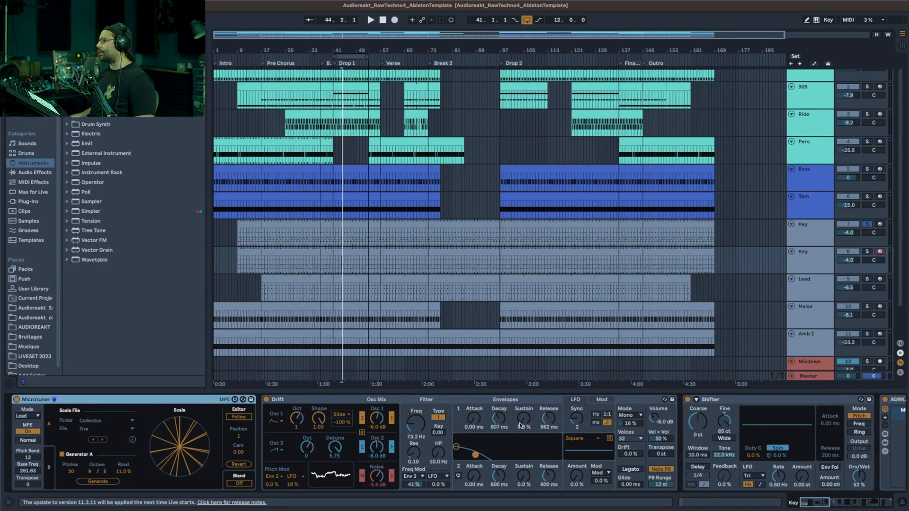
drag(522, 423, 523, 376)
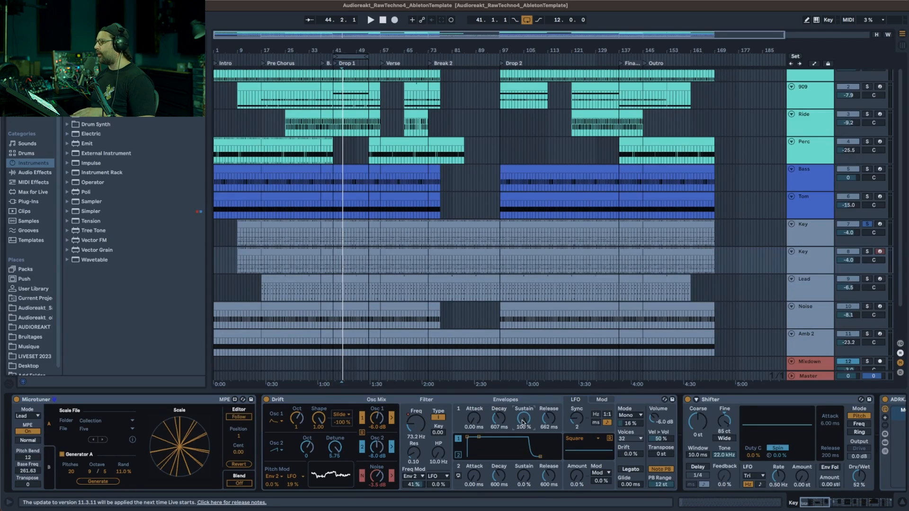
drag(525, 483, 524, 436)
drag(414, 484, 414, 462)
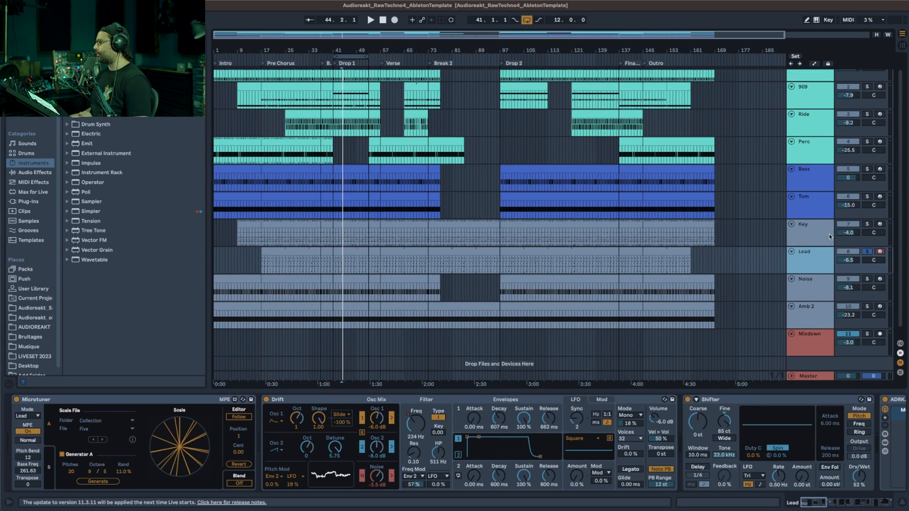
Open the Lead clip, play it from bar 45, and examine its notes with their Slide and Pressure curves
double_click(385, 258)
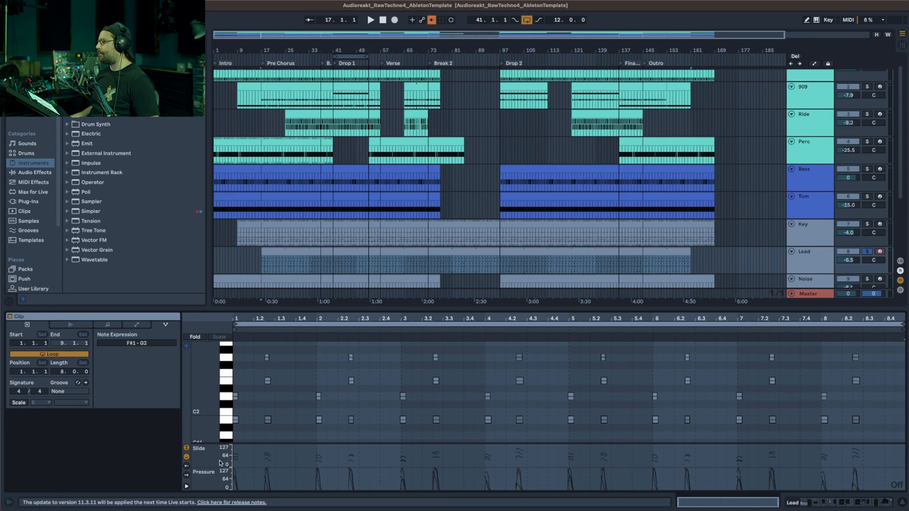
drag(240, 320, 241, 336)
mouse_move(204, 408)
mouse_down()
mouse_move(204, 346)
mouse_move(203, 412)
mouse_up()
click(345, 266)
key(space)
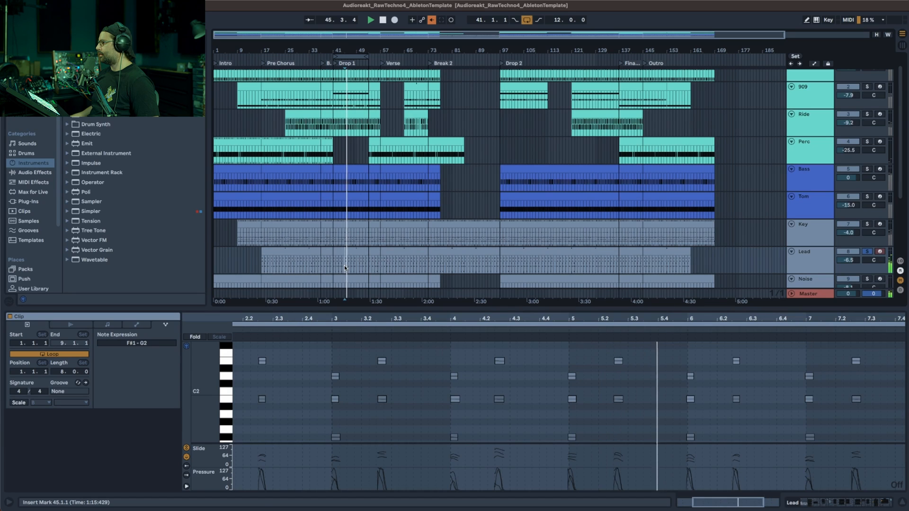
click(738, 361)
key(space)
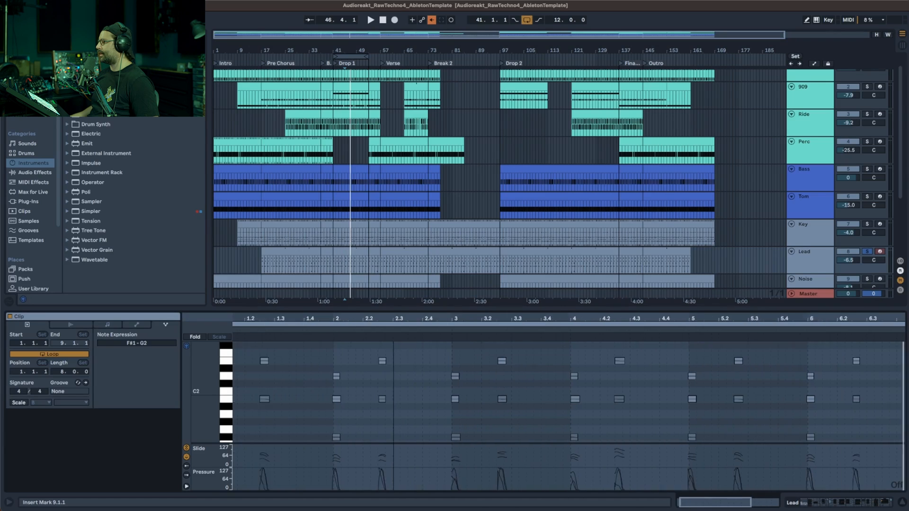
drag(274, 319, 410, 319)
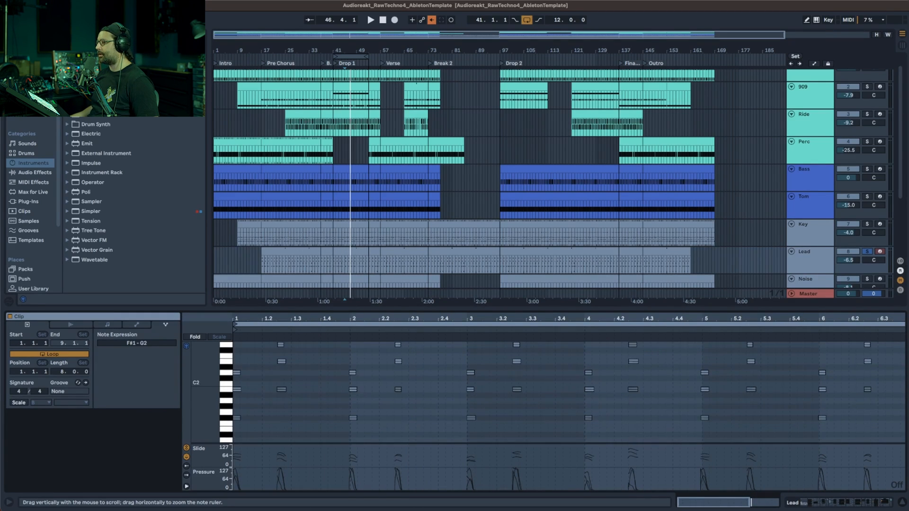
key(plus)
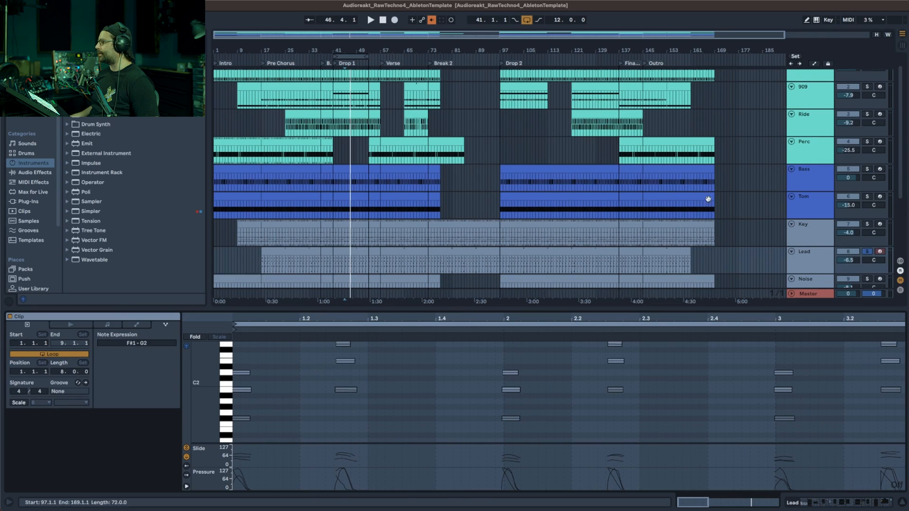
Compare the Drift settings on the Key track with those on the Lead track
click(809, 229)
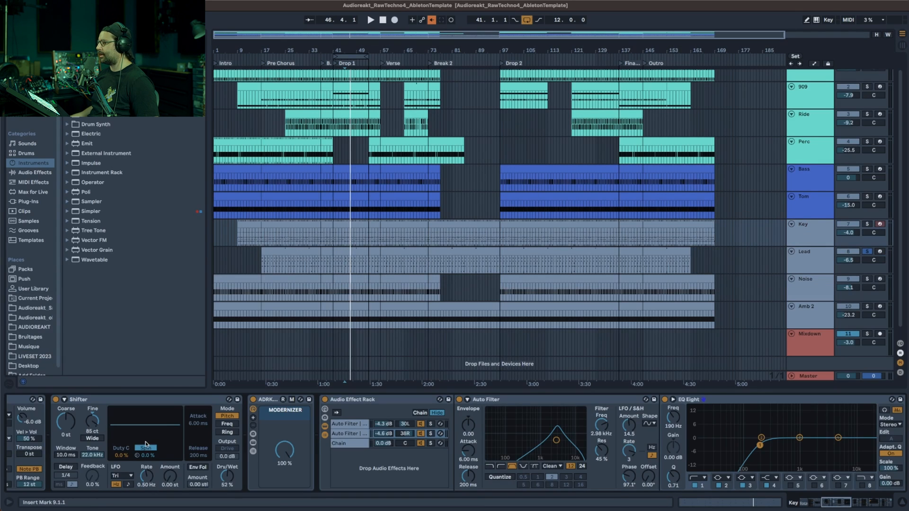
scroll(146, 444, left, 8)
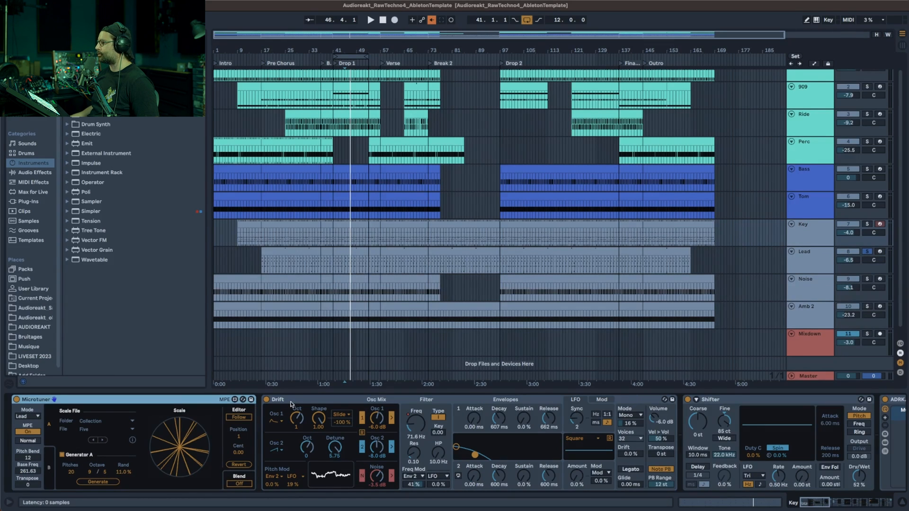
click(460, 272)
click(309, 252)
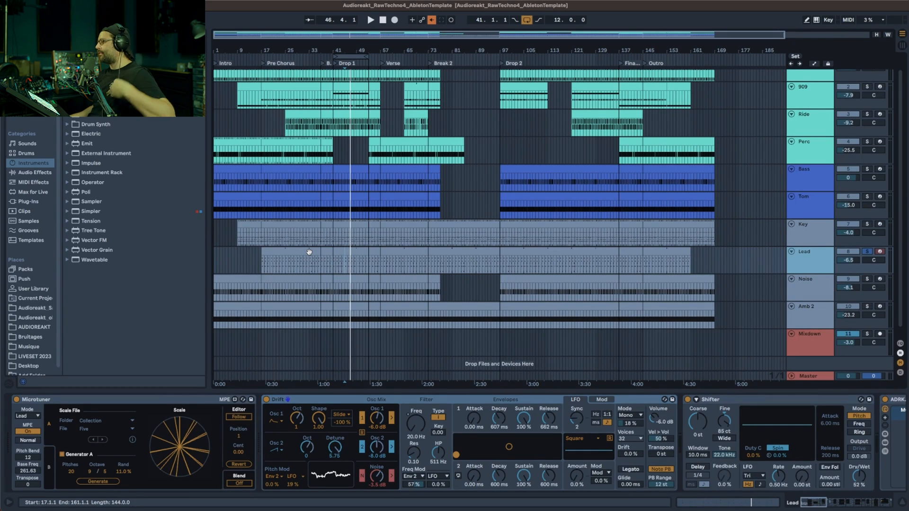
Play the Lead part from bar 17 and enable its Shifter, Modernizer and Audio Effect Rack one after another
double_click(308, 252)
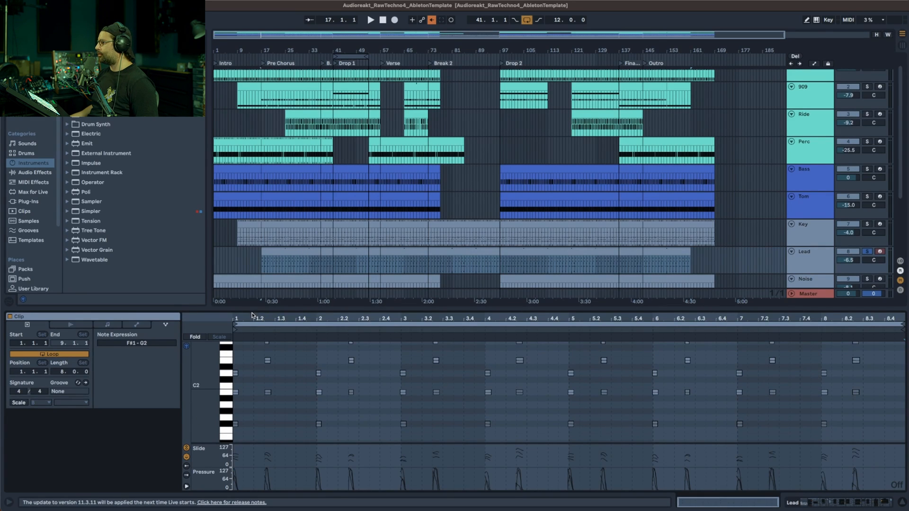
key(shift+Tab)
click(687, 400)
key(space)
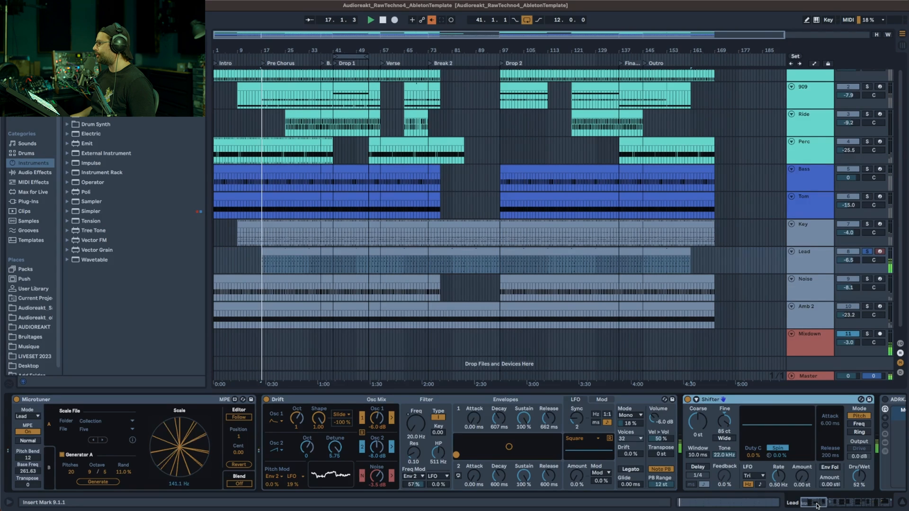
click(817, 506)
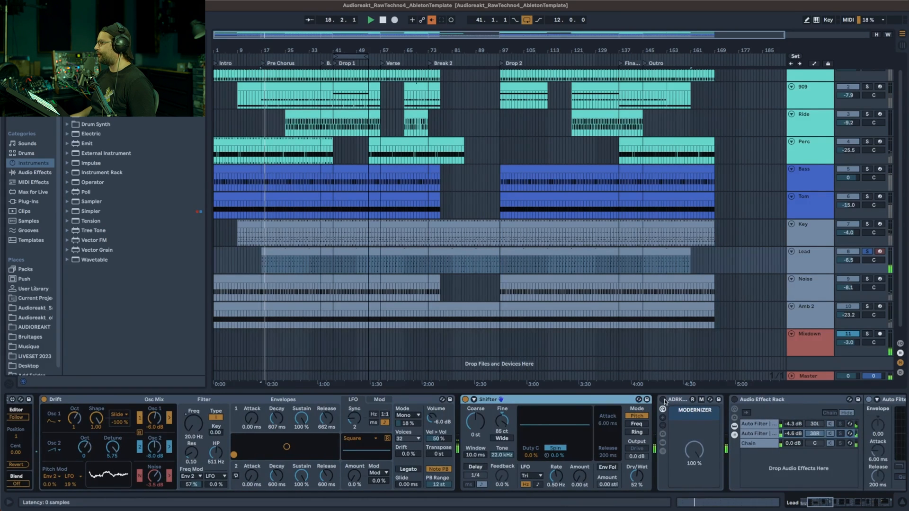
click(821, 503)
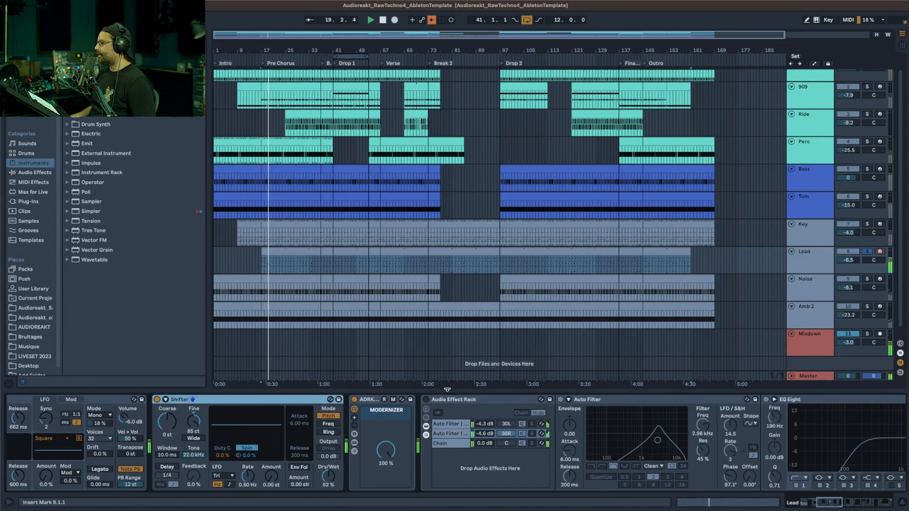
click(427, 400)
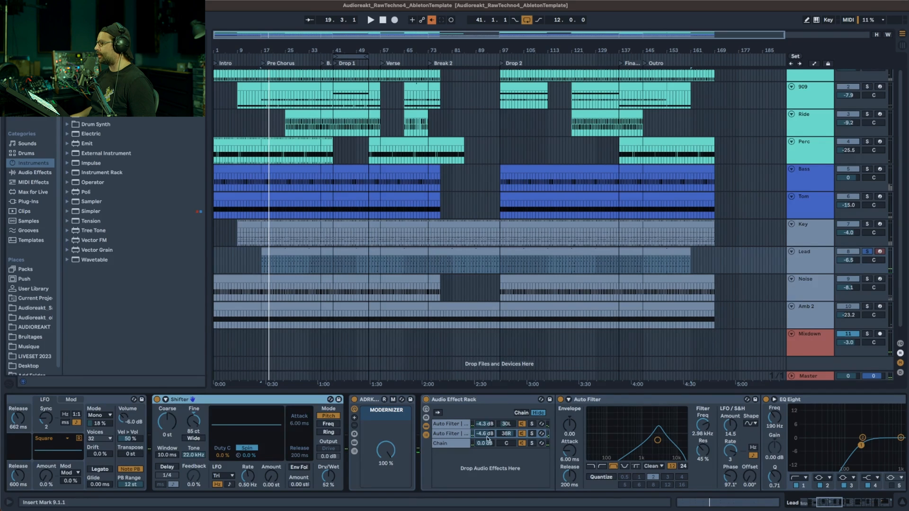
Play the Lead part from bar 17 and enable its Bright key resonator
click(824, 504)
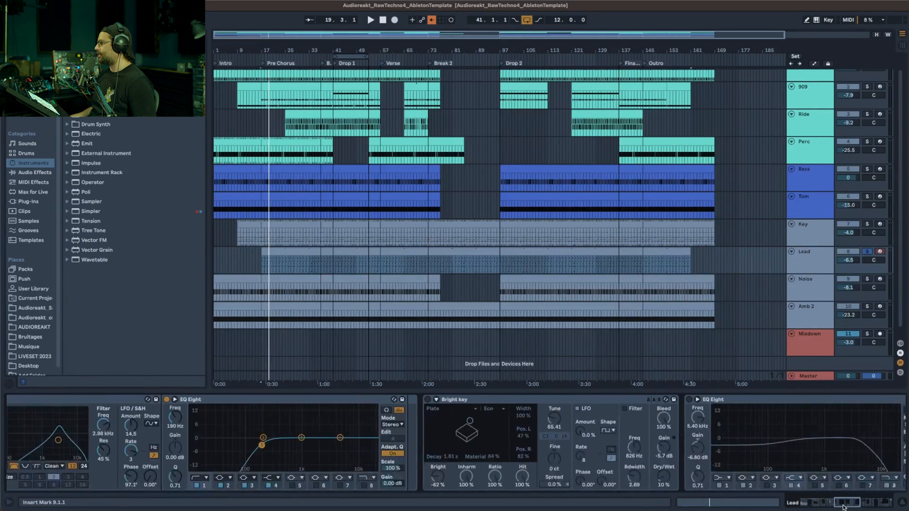
key(space)
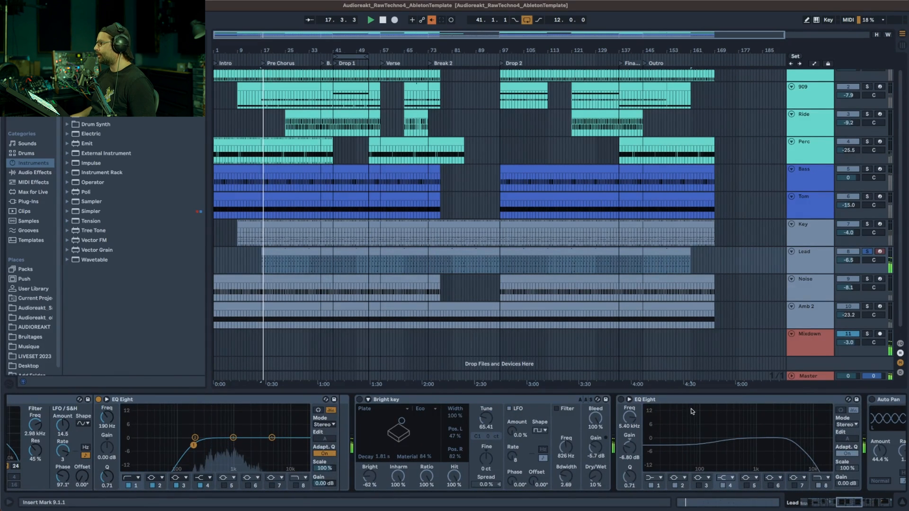
key(space)
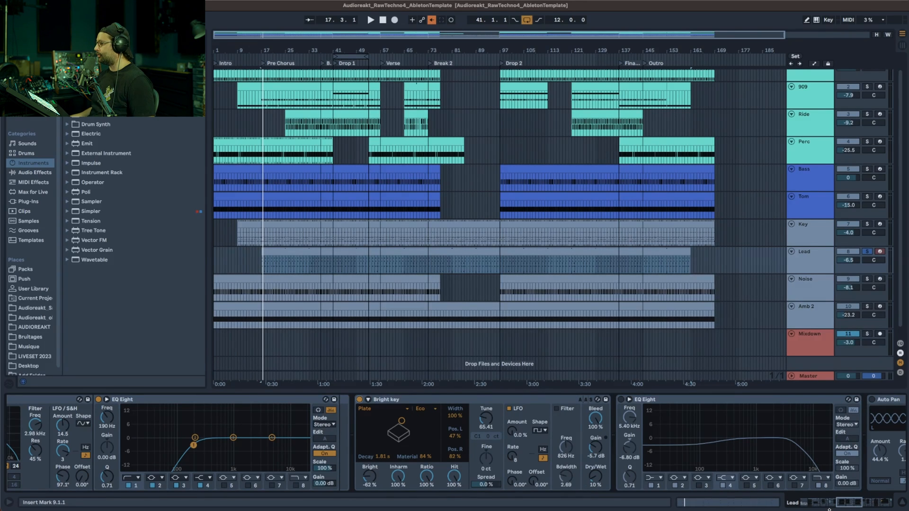
mouse_move(845, 507)
mouse_down()
mouse_move(866, 503)
mouse_move(847, 506)
mouse_up()
click(807, 400)
key(space)
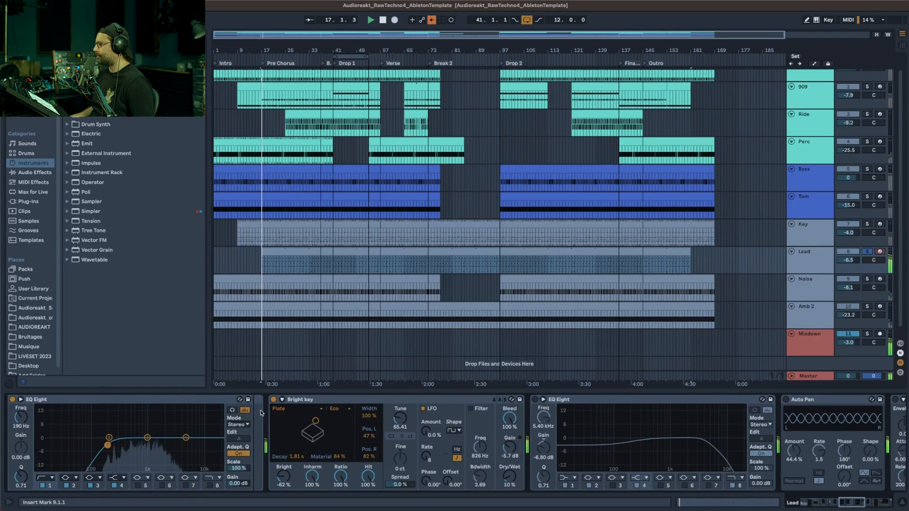
Switch Bright key off and on during playback to compare the Lead with and without it
click(273, 400)
click(274, 401)
click(274, 400)
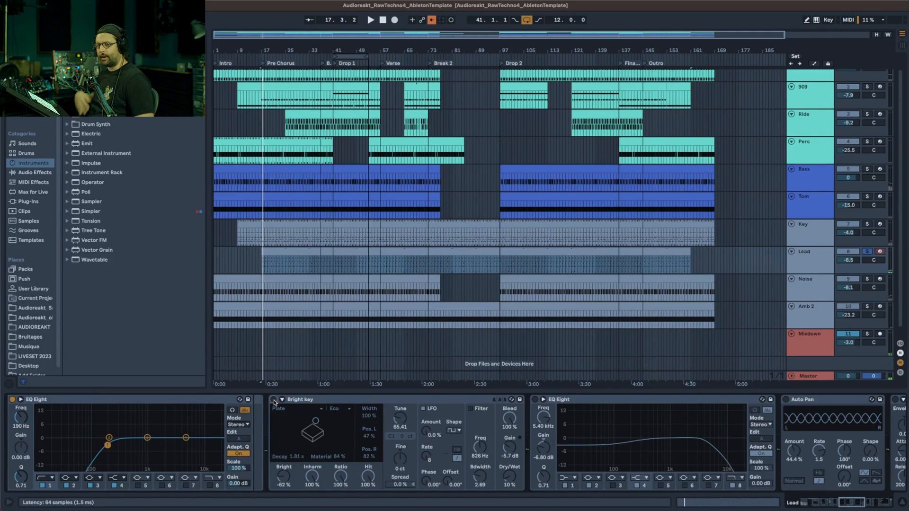
click(273, 400)
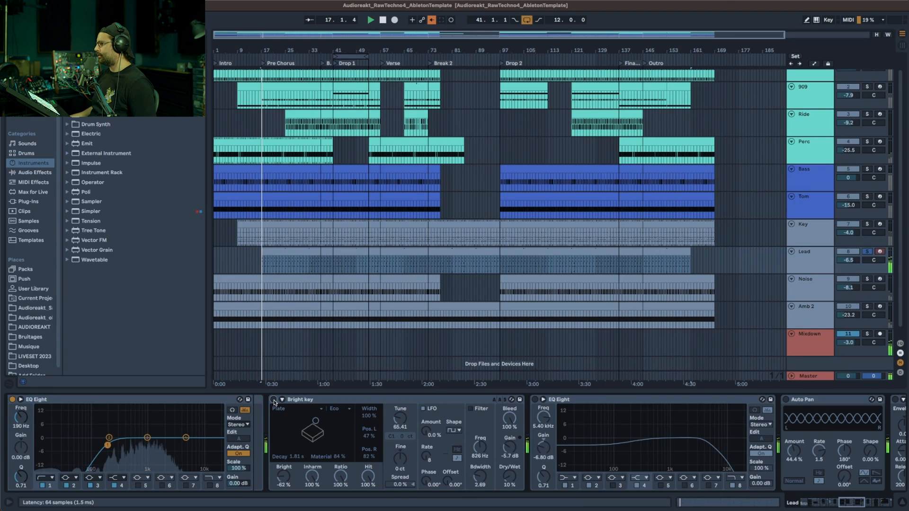
key(space)
Enable the EQ Eight after Bright key and compare the Lead with and without it from bar 41
click(535, 400)
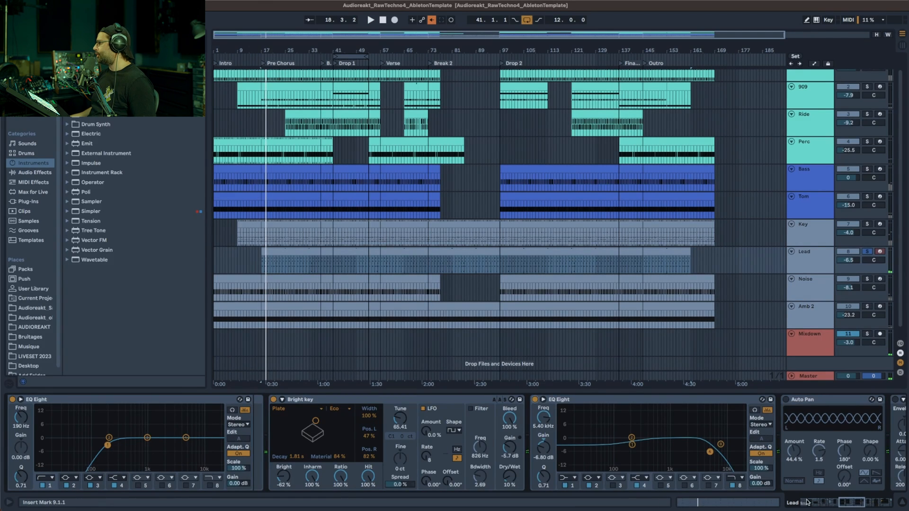
click(856, 503)
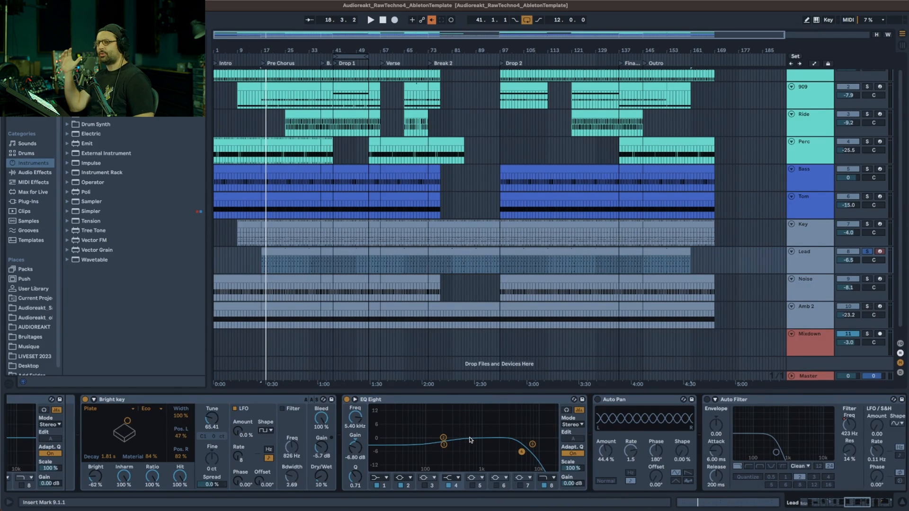
key(space)
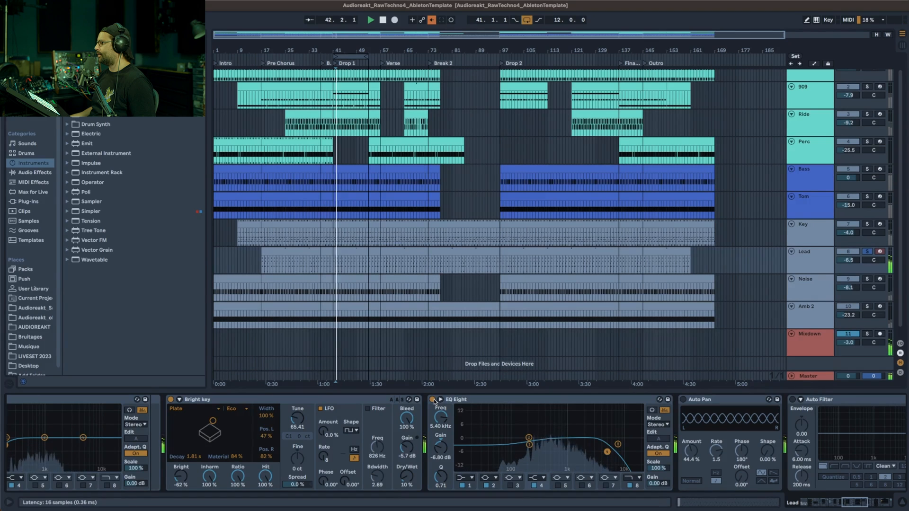
click(433, 400)
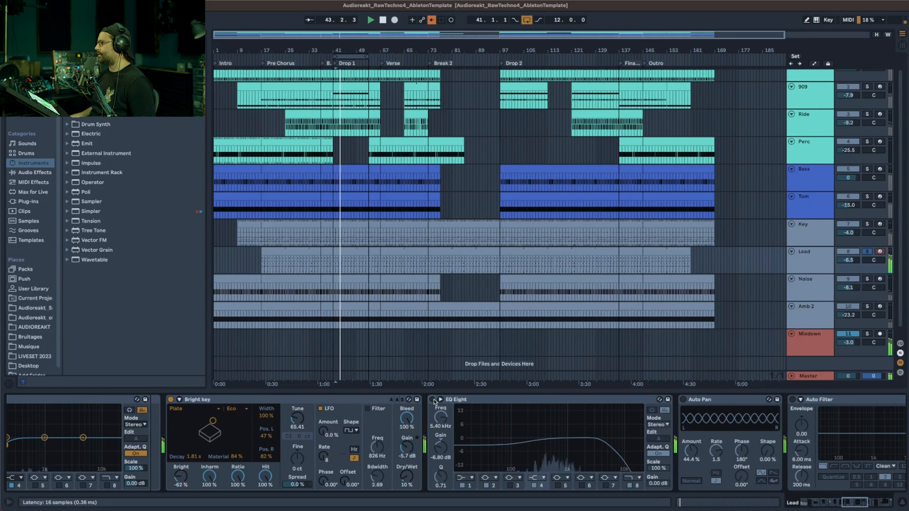
click(433, 400)
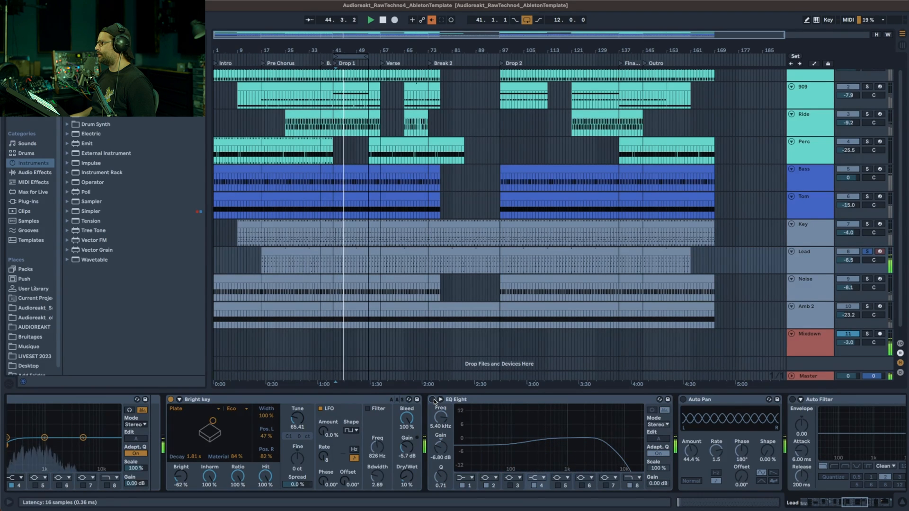
scroll(648, 416, right, 3)
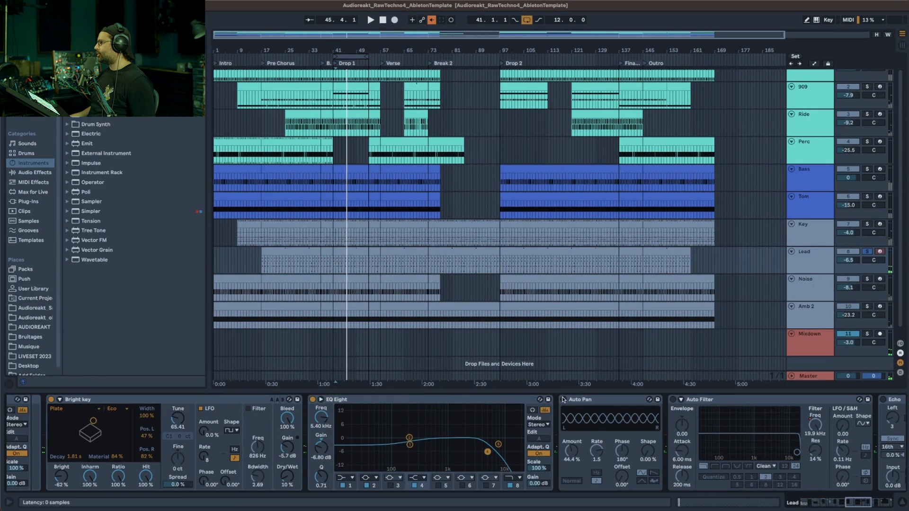
Enable the Lead's Auto Pan, Auto Filter, Echo and Hybrid Reverb, show the Echo's filter view, and play the result
key(space)
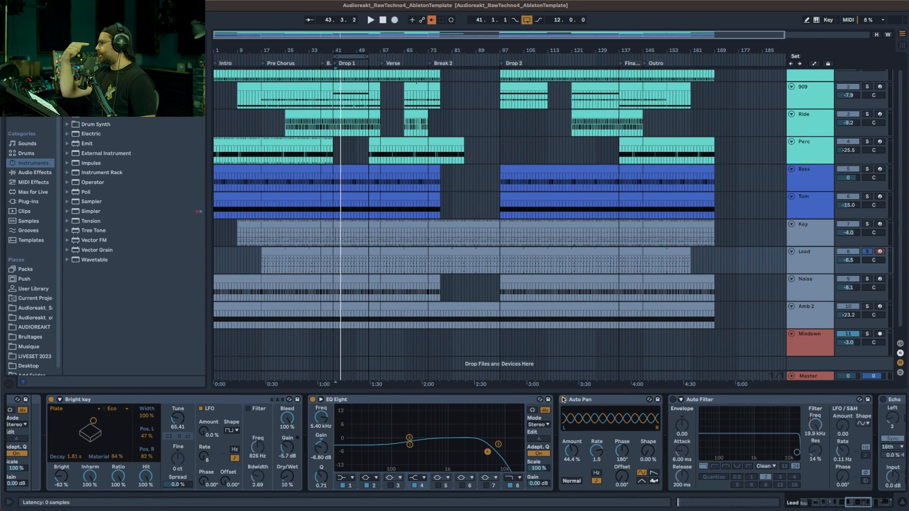
click(672, 400)
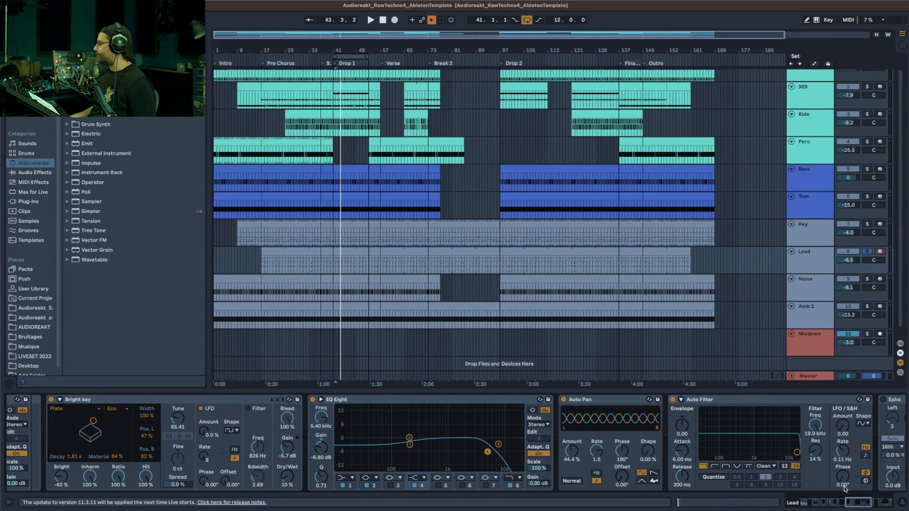
drag(851, 501, 858, 502)
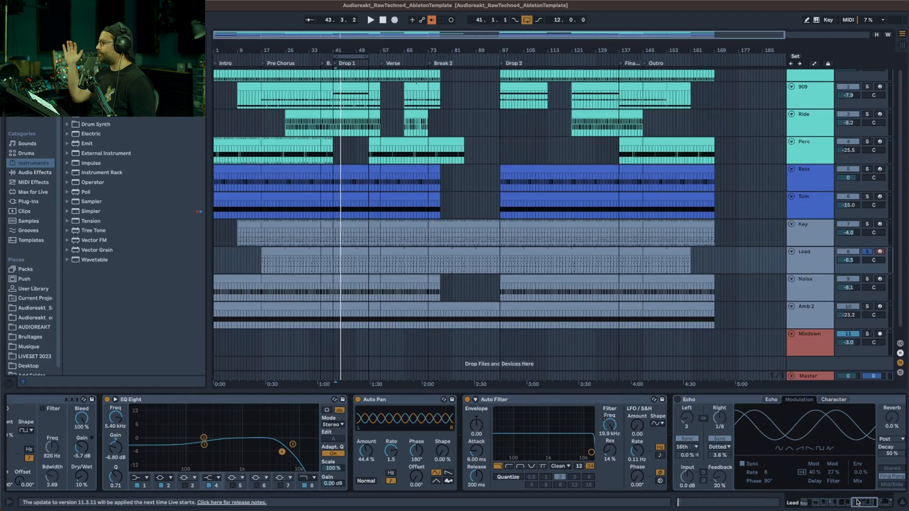
scroll(861, 478, right, 5)
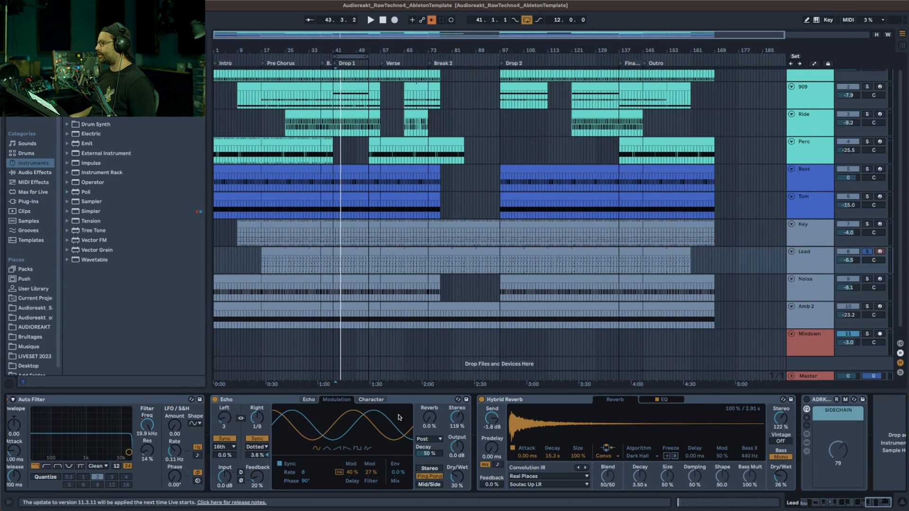
click(312, 400)
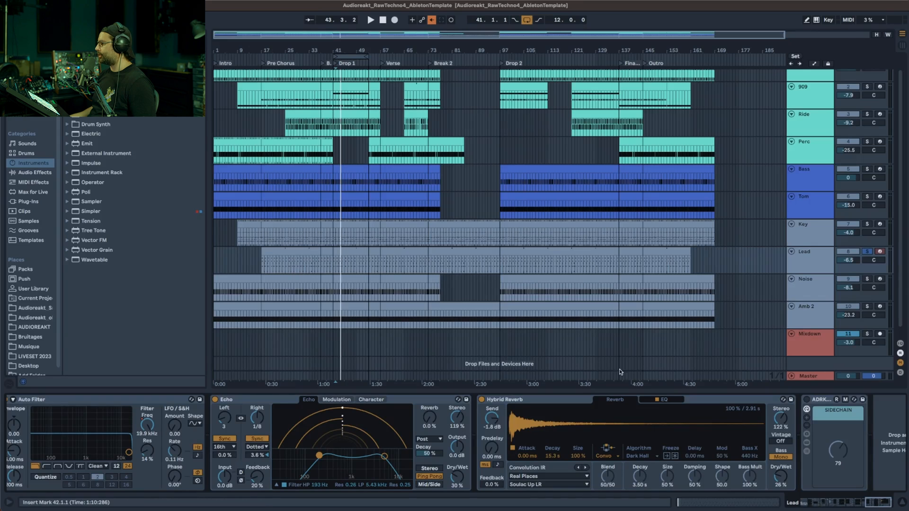
key(space)
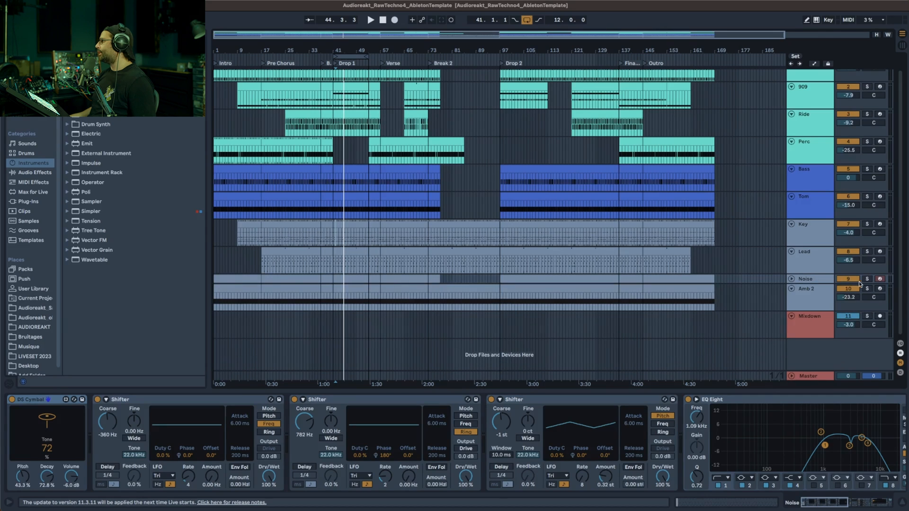
Expand and solo the Noise track and play it from bar 97 at Drop 2
click(808, 291)
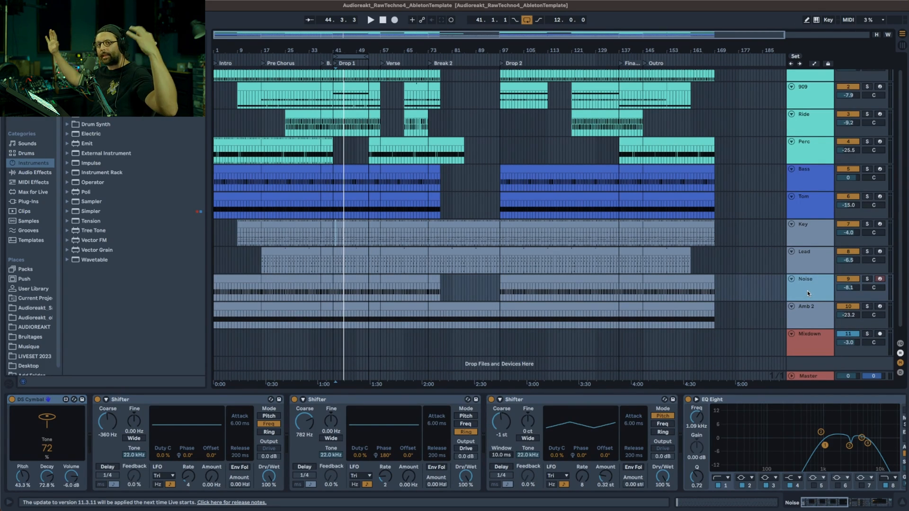
click(867, 279)
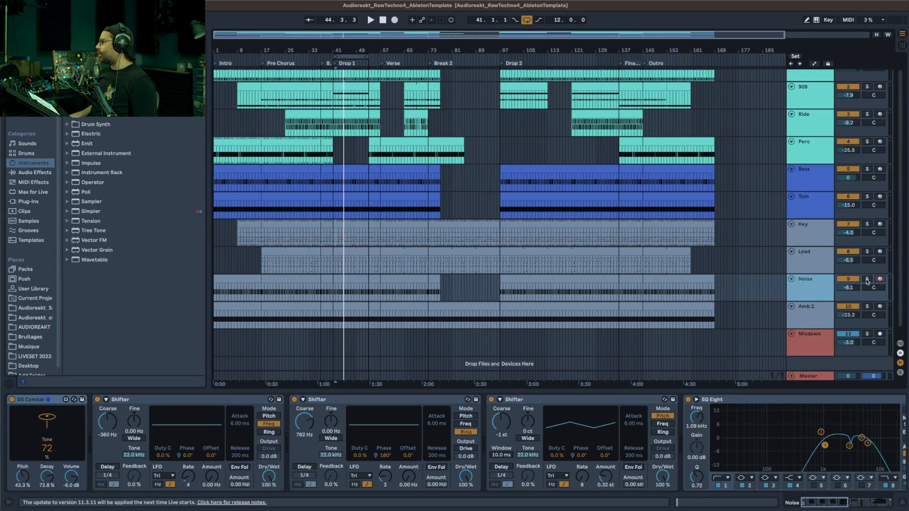
click(521, 279)
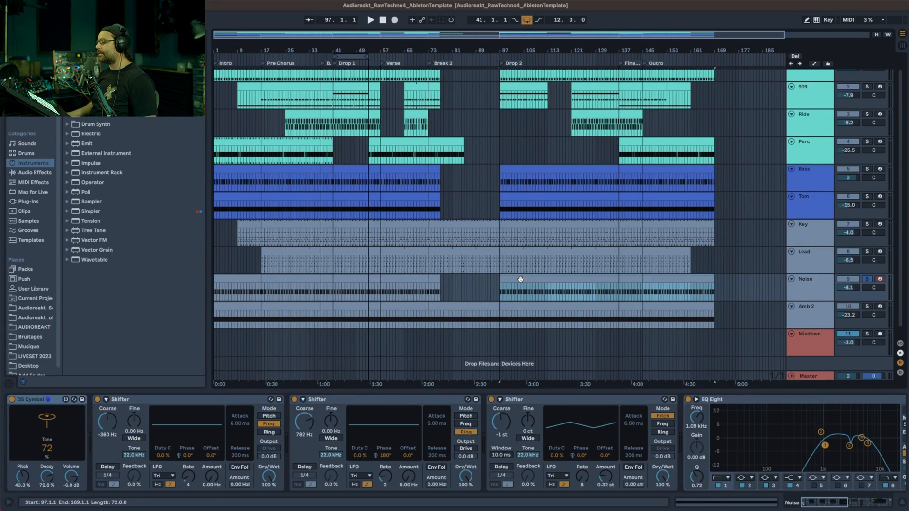
key(space)
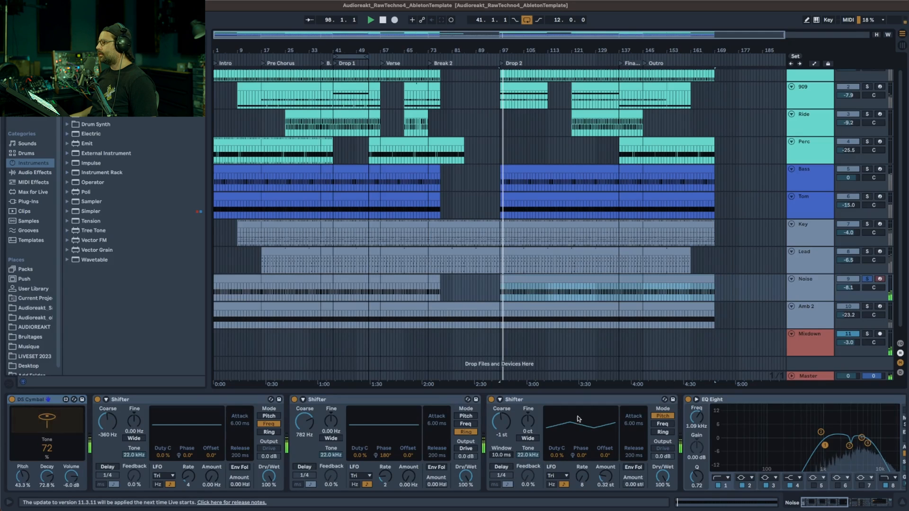
Stop playback and deactivate all effects on the Noise track from the first Shifter through the Sidechain
click(145, 403)
key(space)
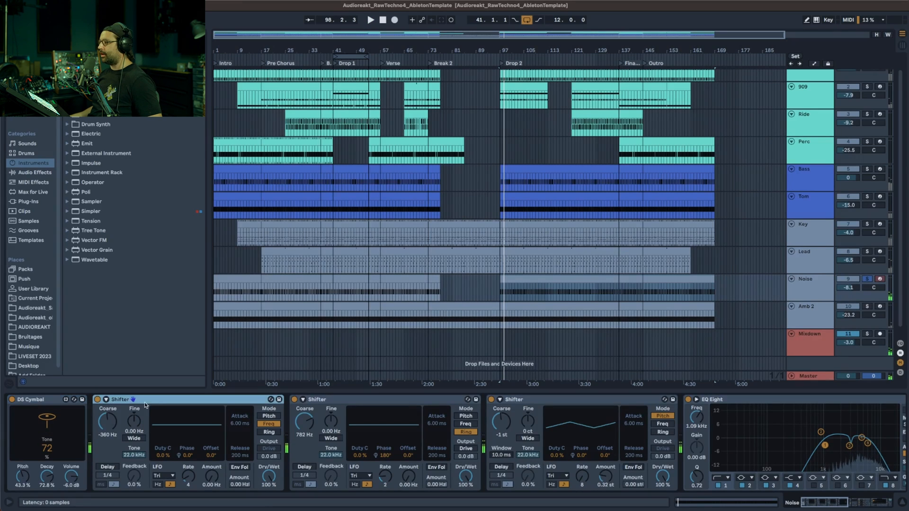
drag(825, 503, 864, 503)
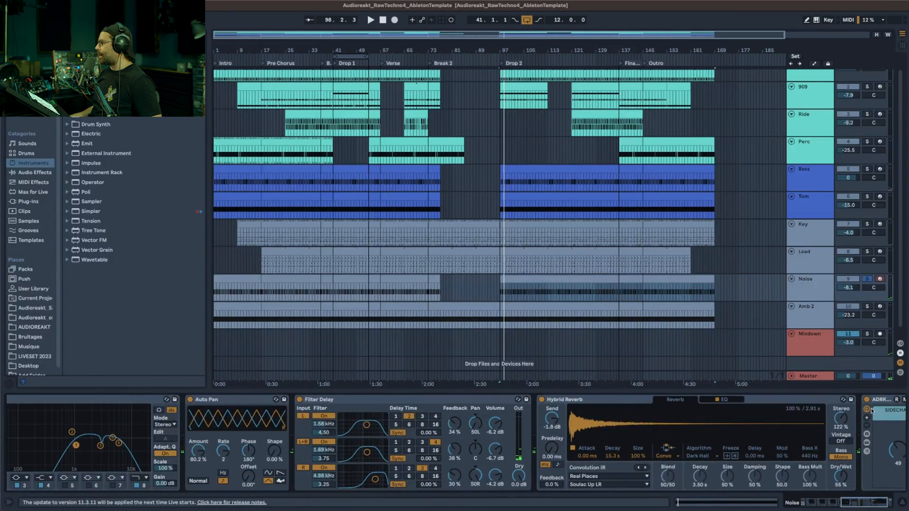
click(885, 402)
key(0)
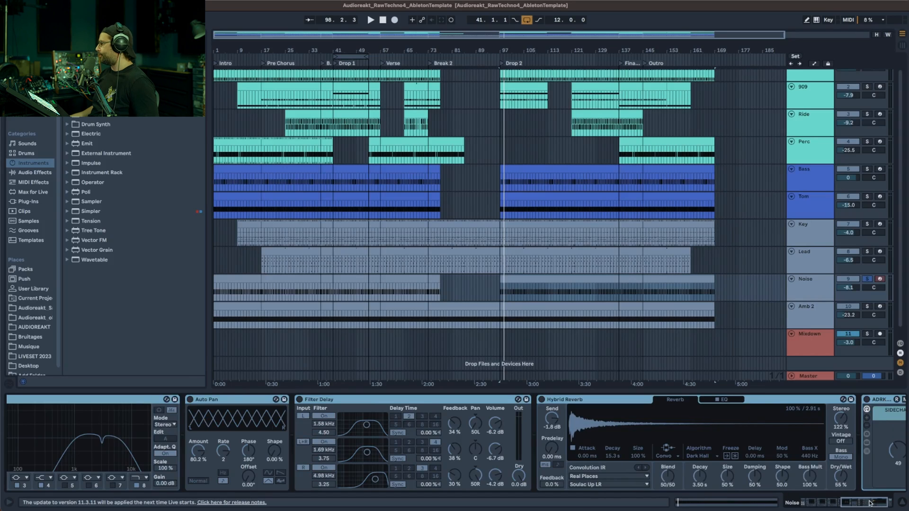
Play the Noise track's dry DS Cymbal from bar 97 and examine the notes in its Drop 2 clip
drag(870, 504, 831, 504)
click(37, 400)
key(space)
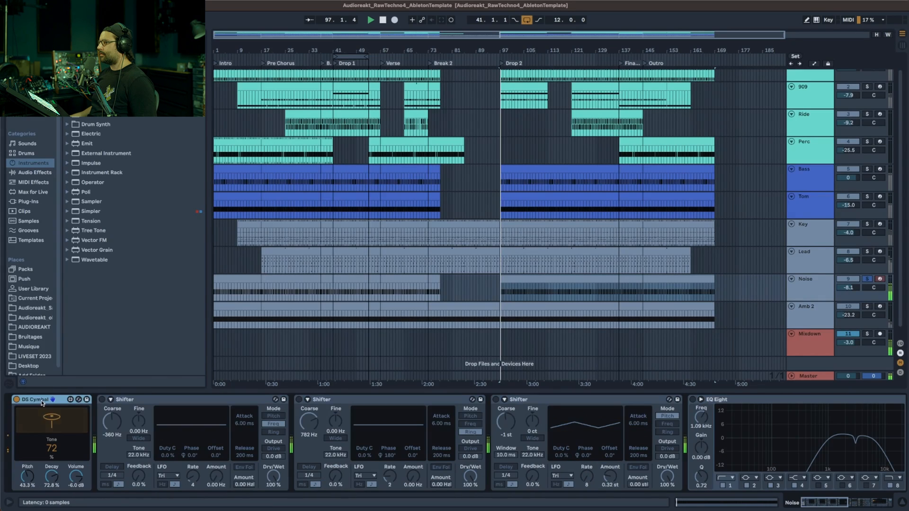
click(519, 301)
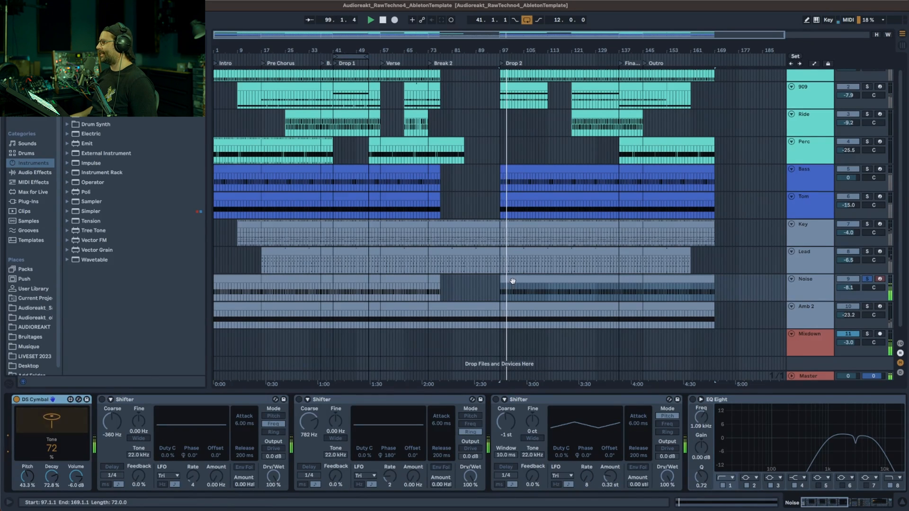
double_click(512, 281)
key(space)
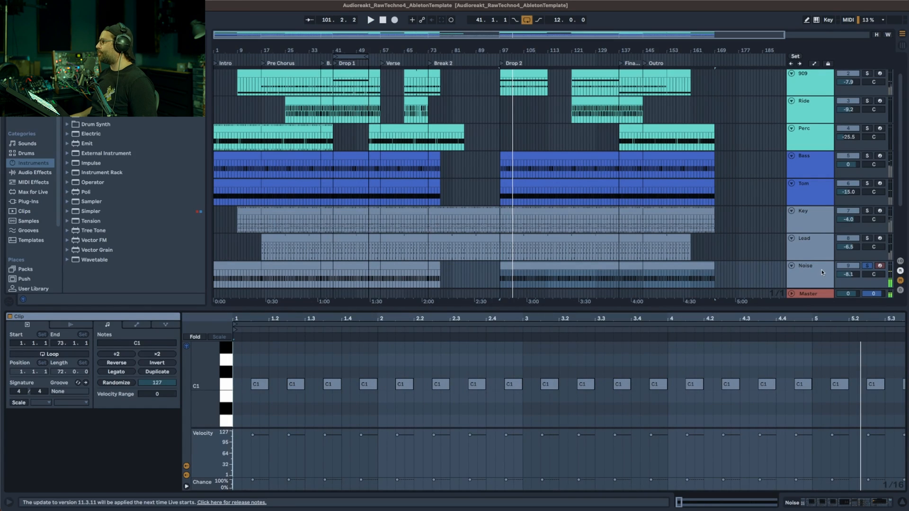
key(shift+Tab)
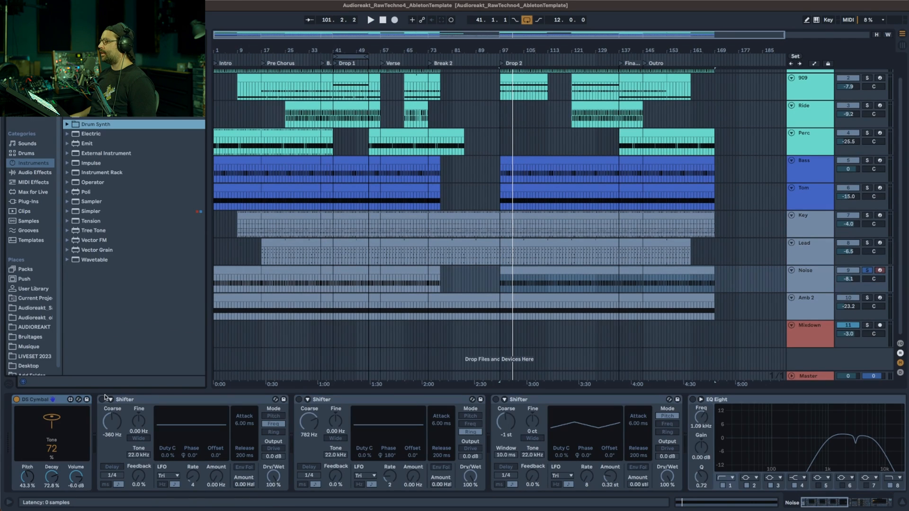
Play the Noise part from bar 97 and enable its three Shifters, EQ Eight and Auto Pan one after another
key(space)
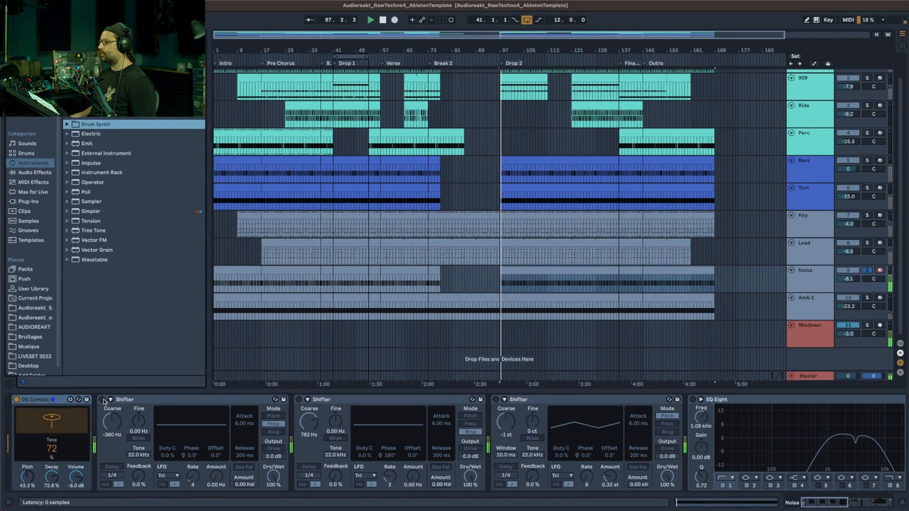
click(102, 400)
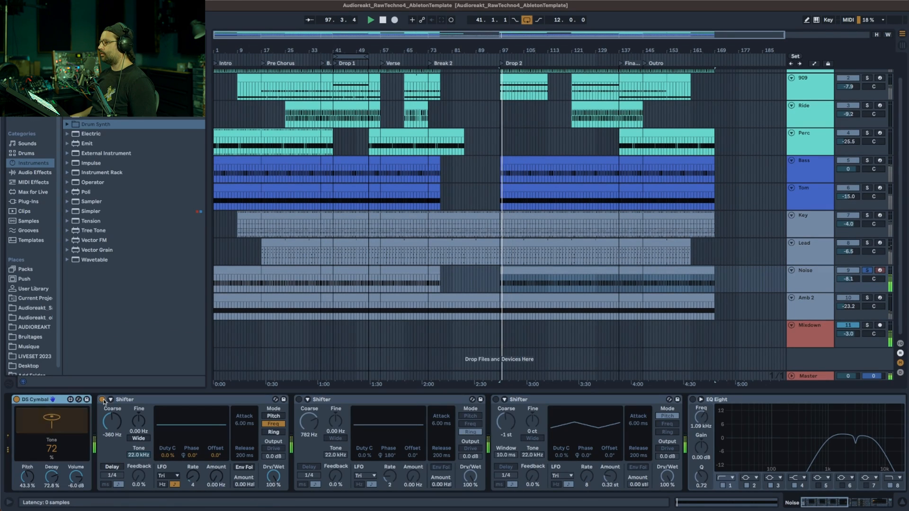
click(299, 400)
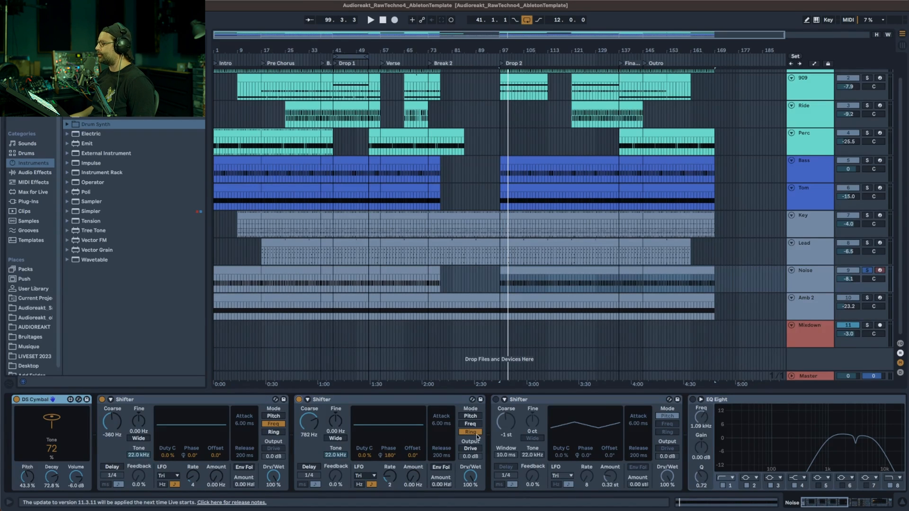
key(space)
click(496, 400)
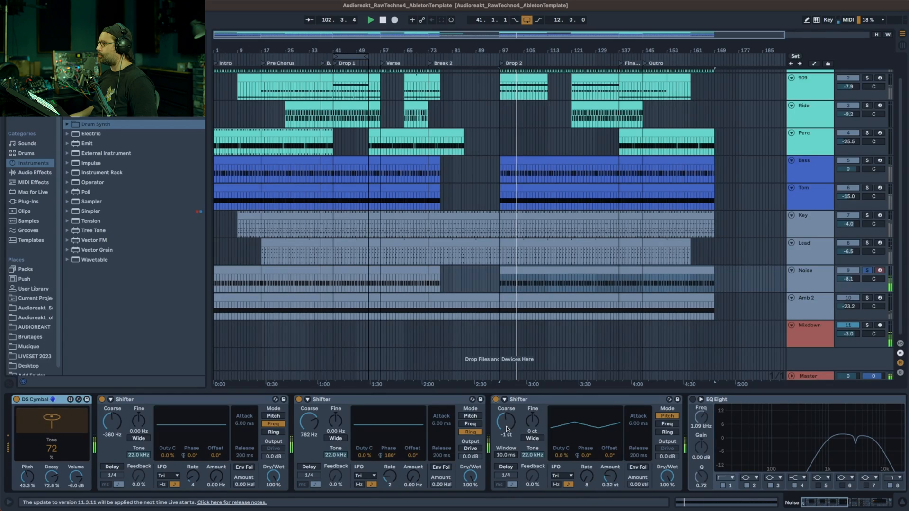
drag(844, 502, 869, 502)
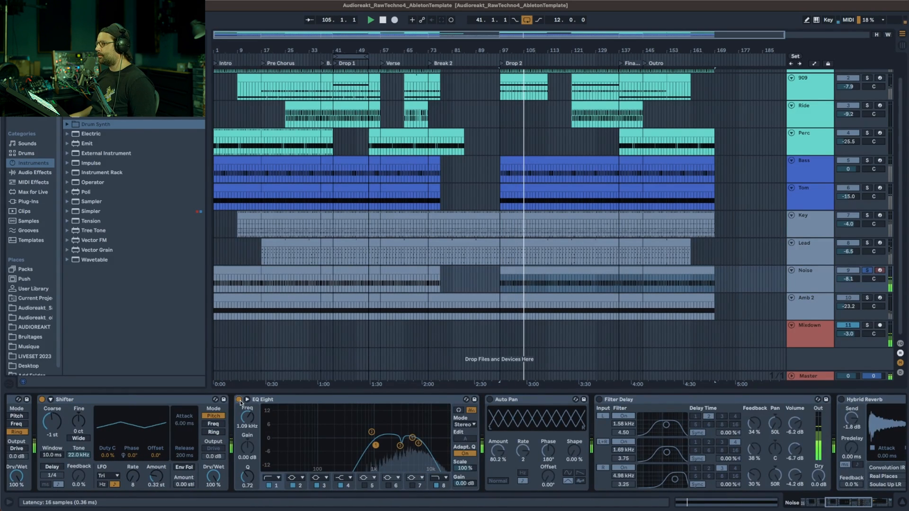
click(490, 401)
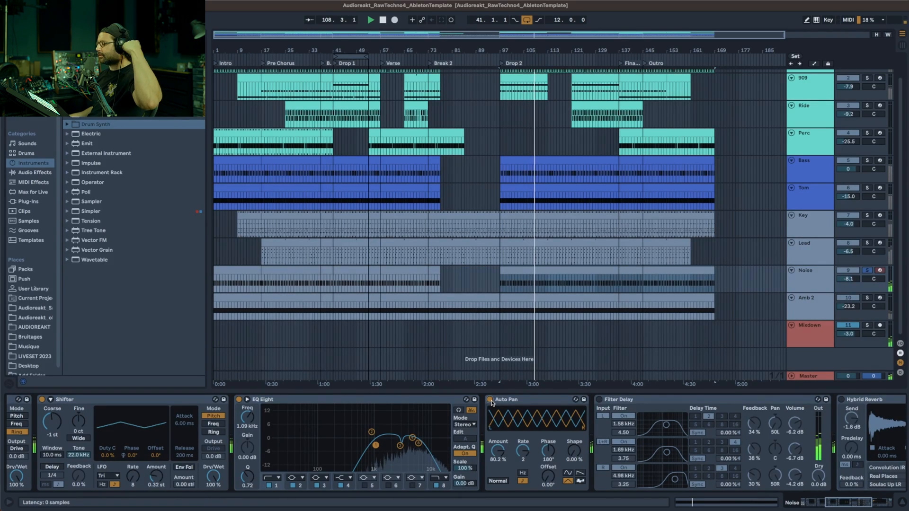
Enable the Filter Delay and Hybrid Reverb on the Noise track while it plays
click(600, 400)
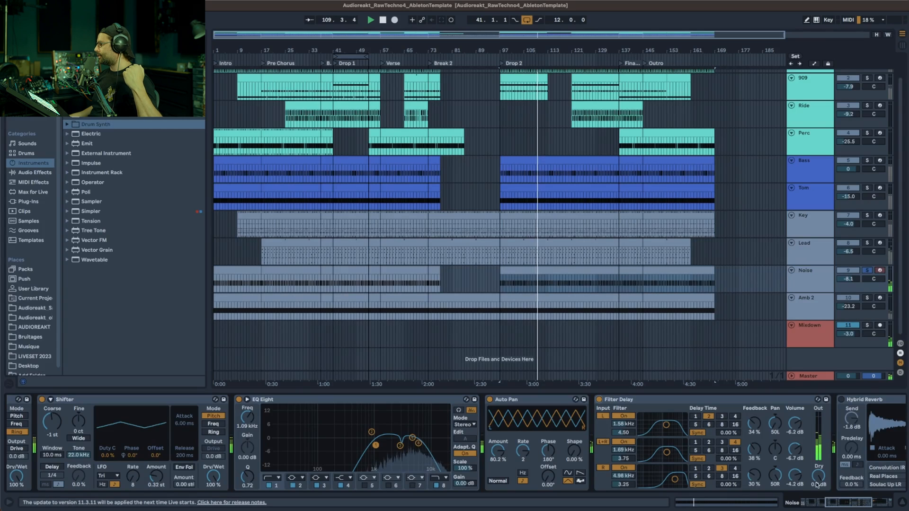
drag(852, 503, 865, 505)
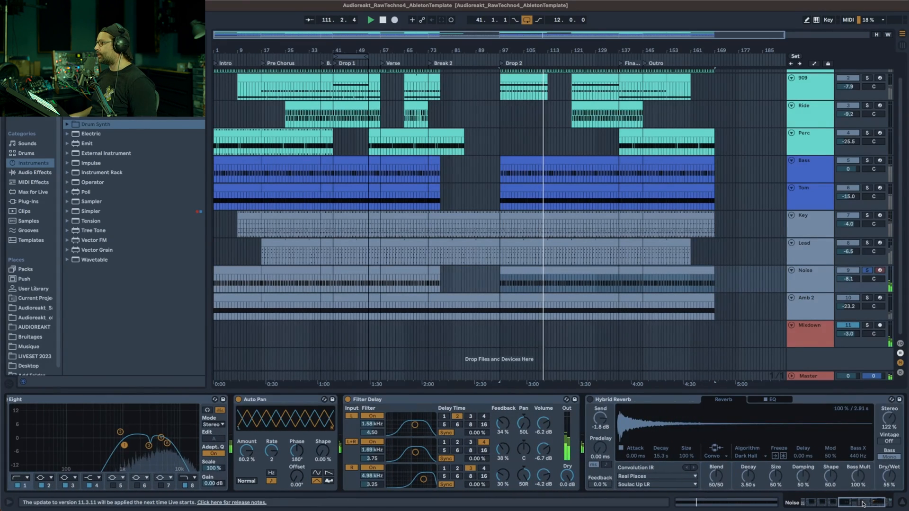
click(589, 400)
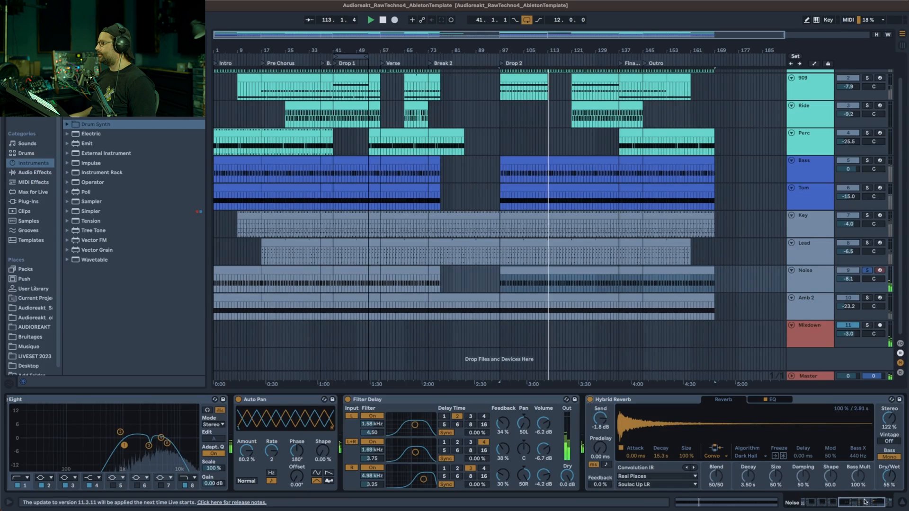
drag(866, 503, 873, 503)
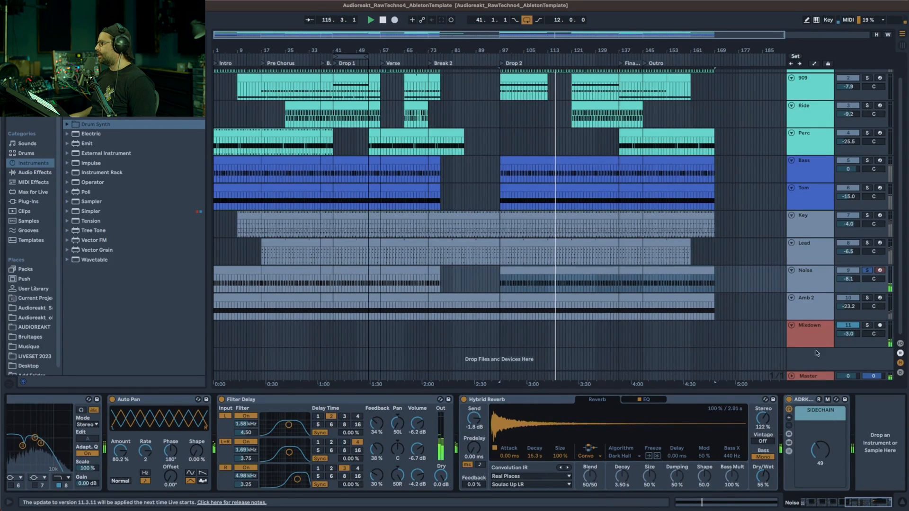
Unsolo the Noise track and return playback of the full mix to bar 1
click(867, 271)
key(space)
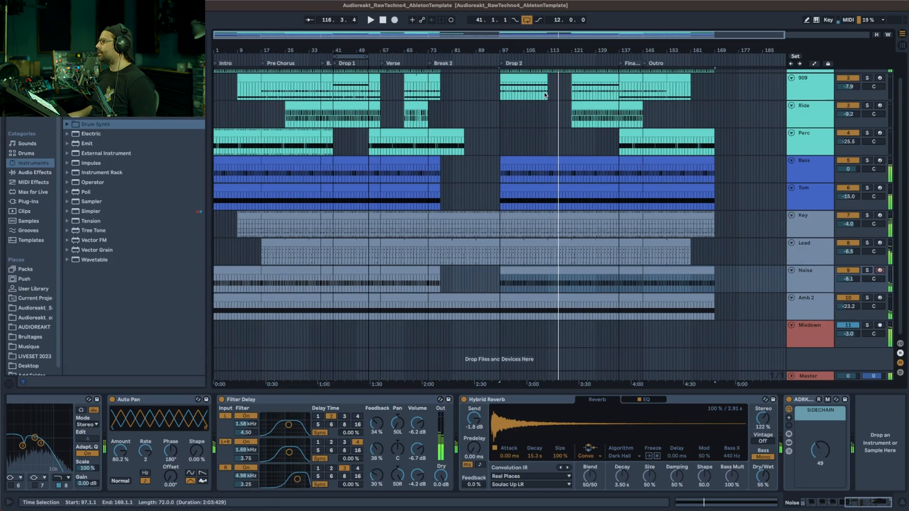
click(382, 20)
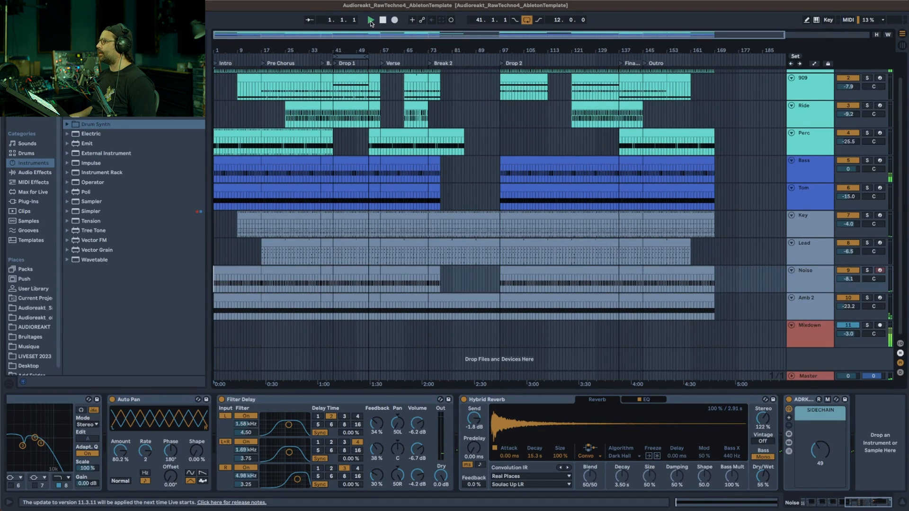
Compare the full mix from the Intro with the Noise track muted and unmuted
click(867, 271)
click(868, 270)
click(849, 270)
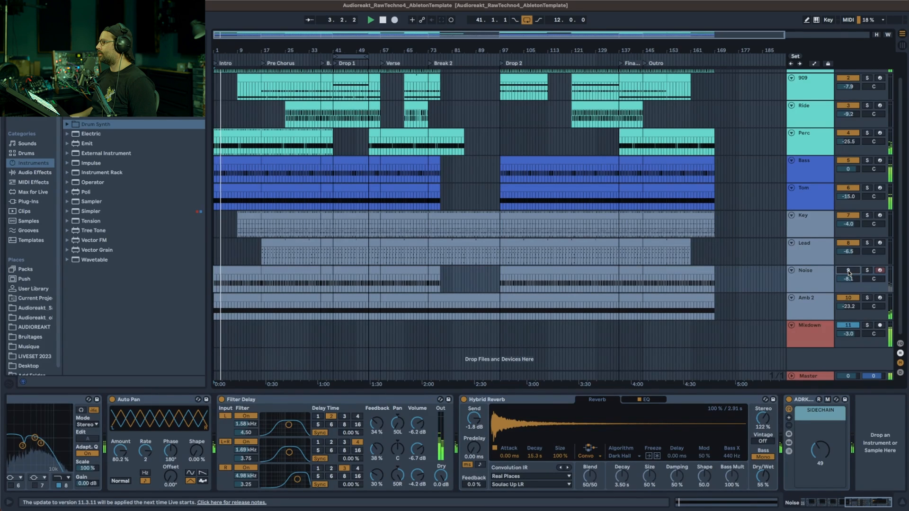
click(848, 270)
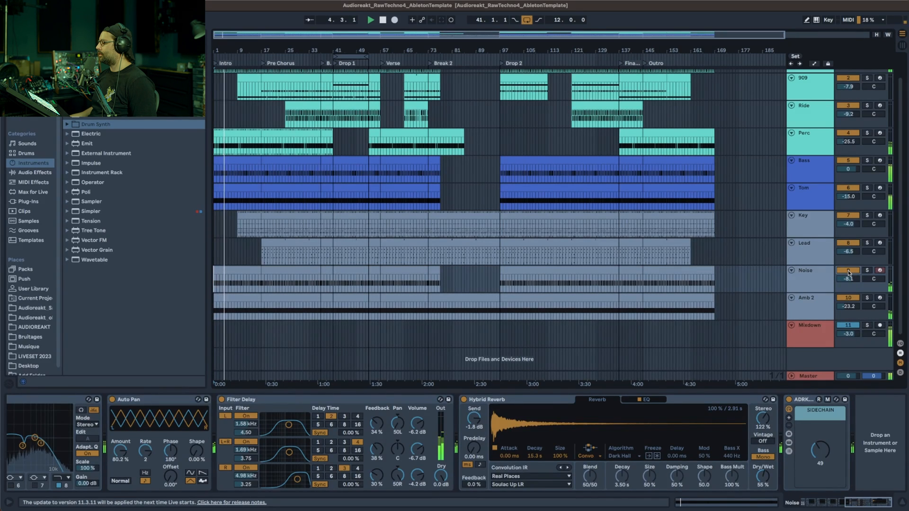
click(820, 274)
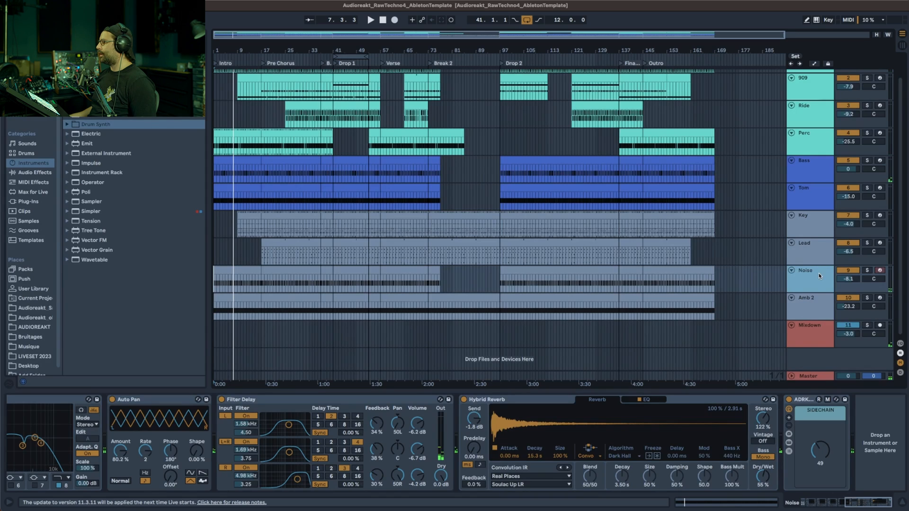
Solo the Amb 2 track and play it from bar 1
click(868, 298)
click(234, 294)
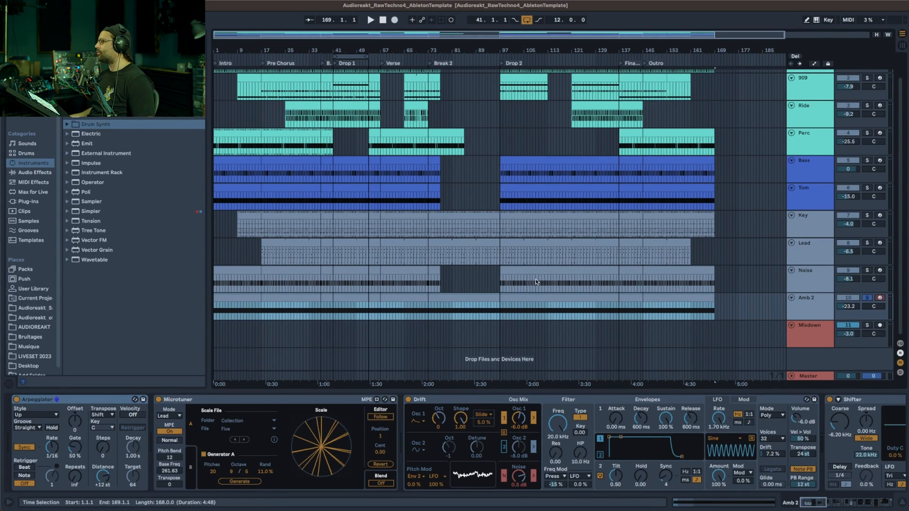
key(space)
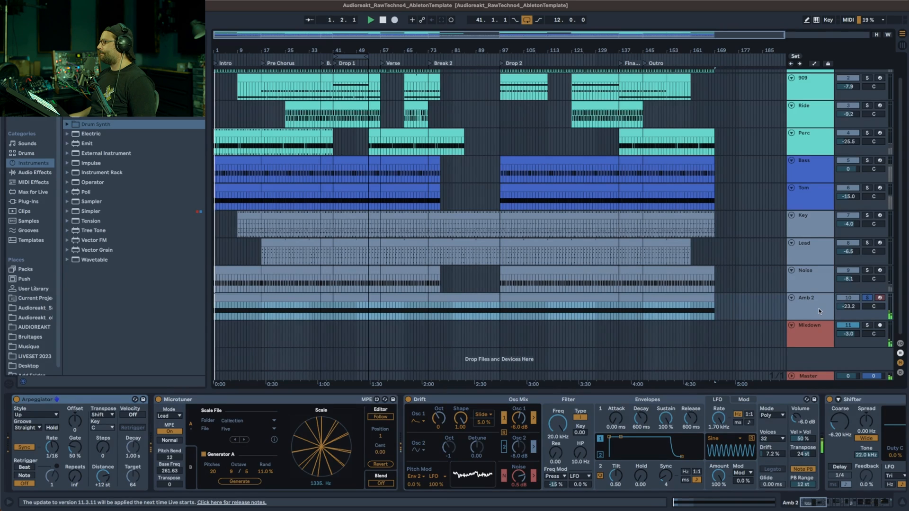
key(space)
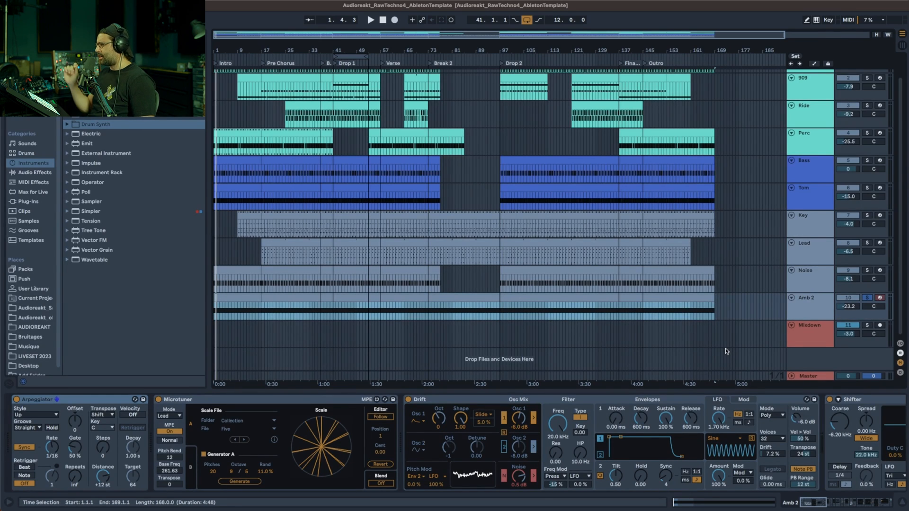
Deactivate all Amb 2 effects from the first Shifter through the Sidechain and play the dry sound
click(726, 348)
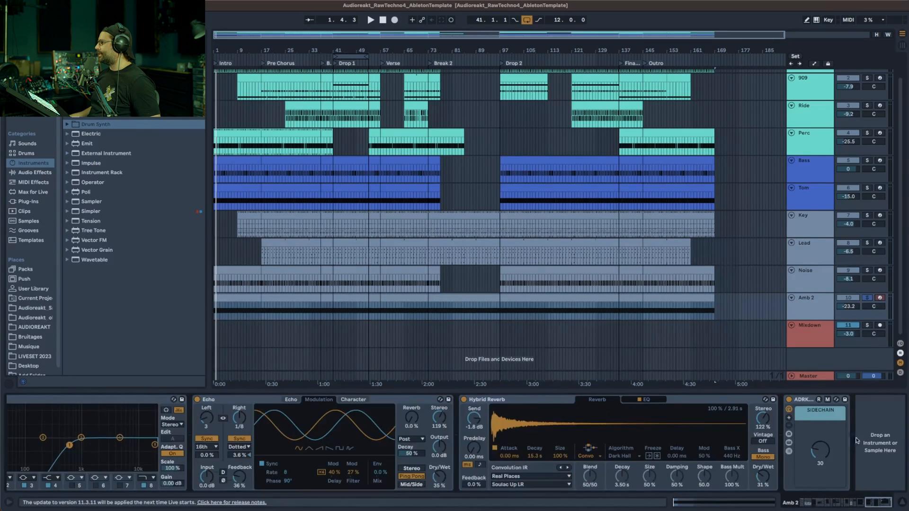
drag(872, 500, 759, 489)
click(827, 463)
key(space)
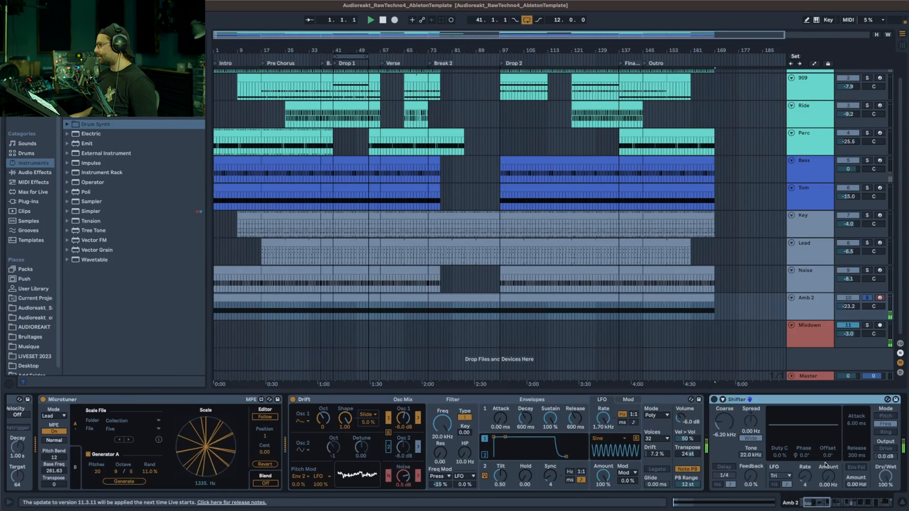
drag(825, 502, 801, 504)
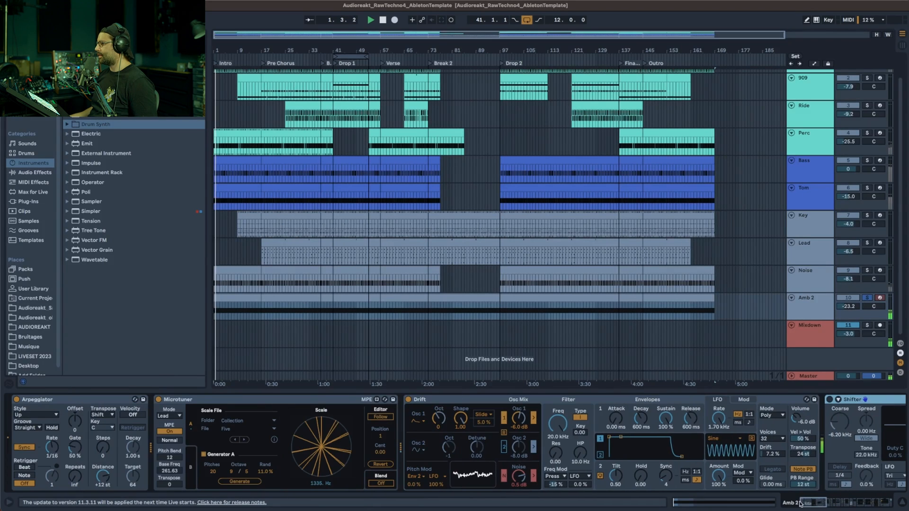
Toggle the Microtuner on Amb 2 off and on, and examine the notes in the track's clip
click(159, 400)
click(160, 400)
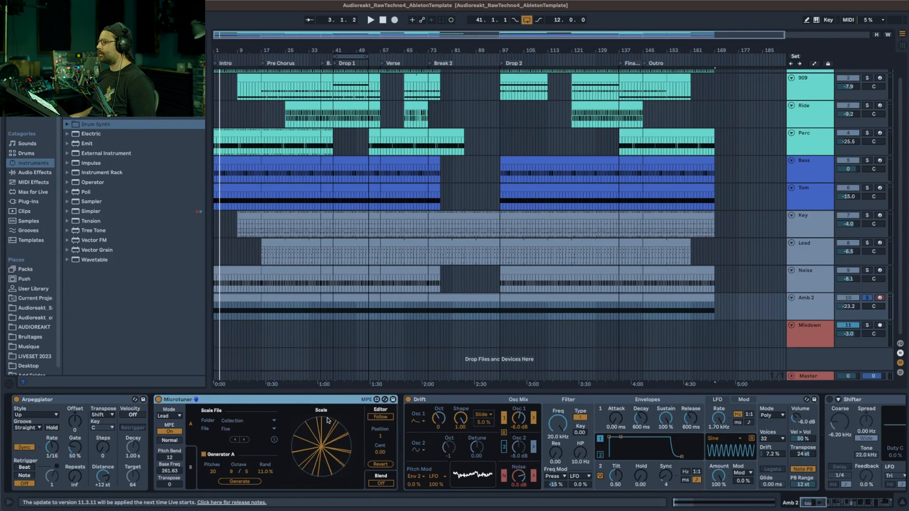
double_click(628, 299)
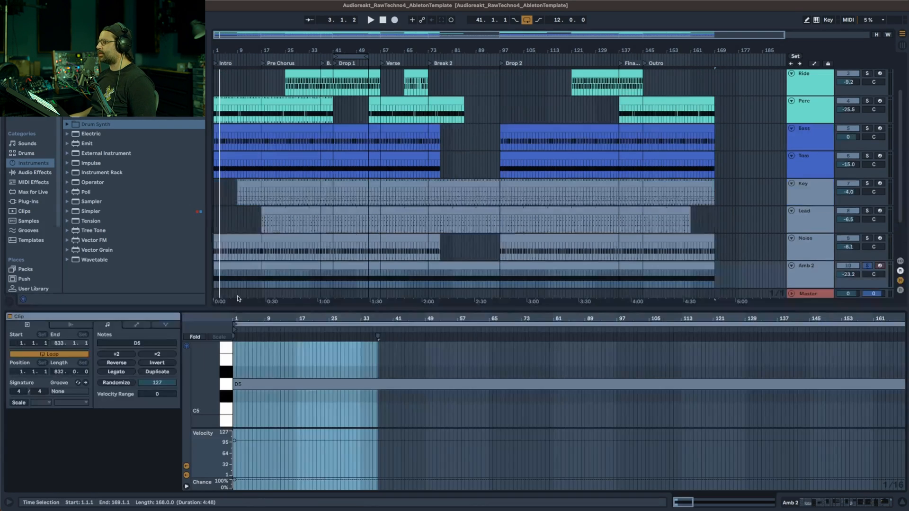
double_click(805, 272)
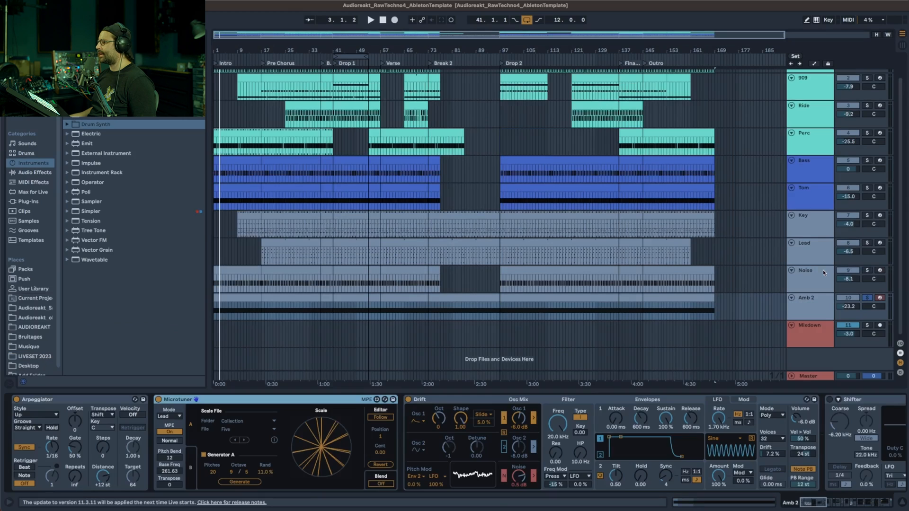
Audition the dry Amb 2 part from bar 1 and examine its Arpeggiator and Drift settings
click(37, 403)
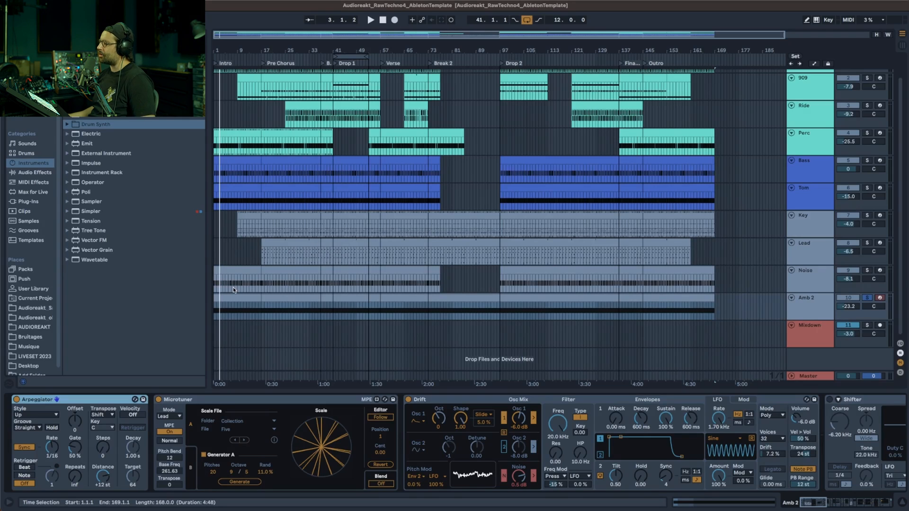
key(space)
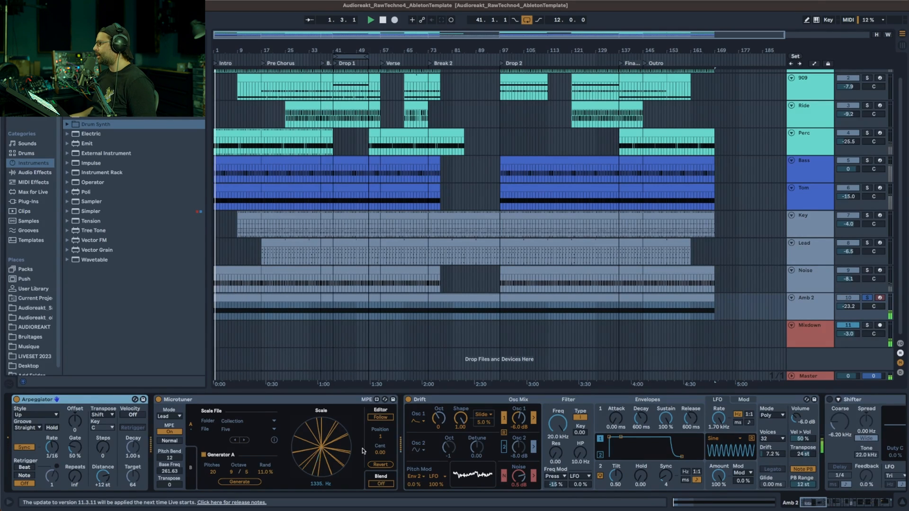
key(space)
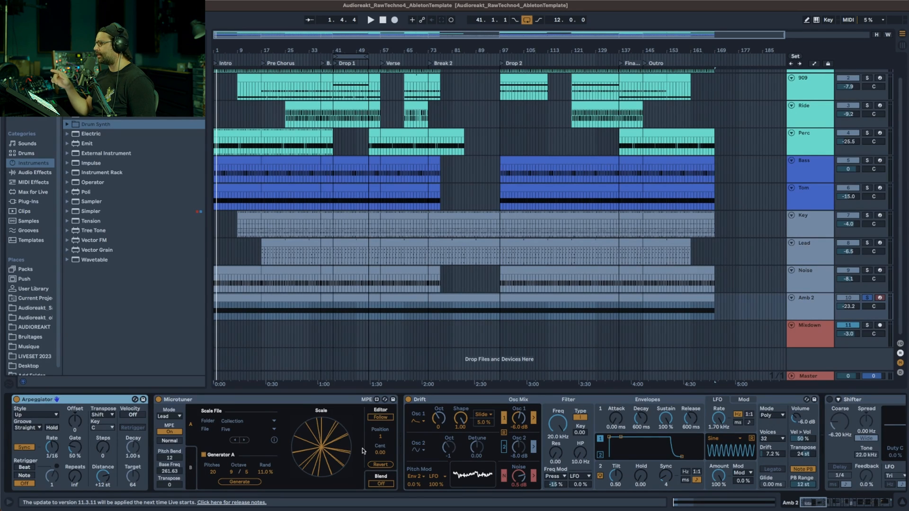
key(space)
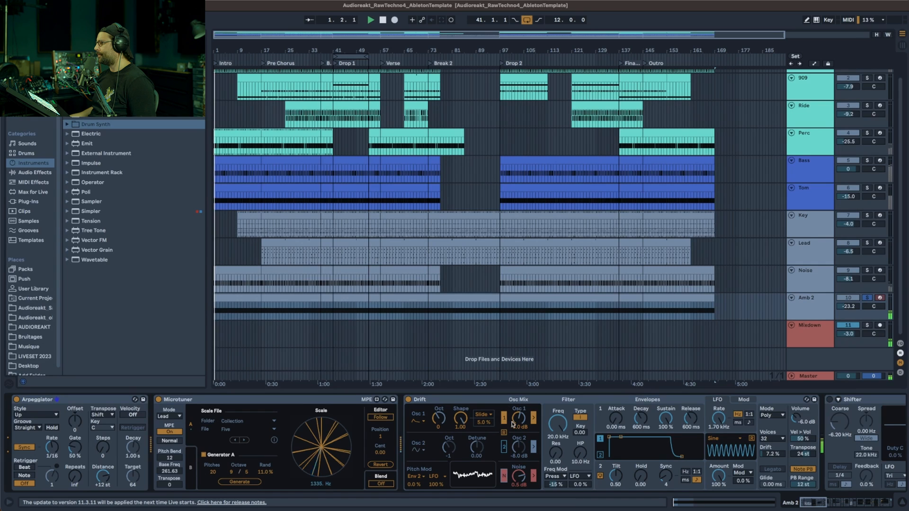
key(space)
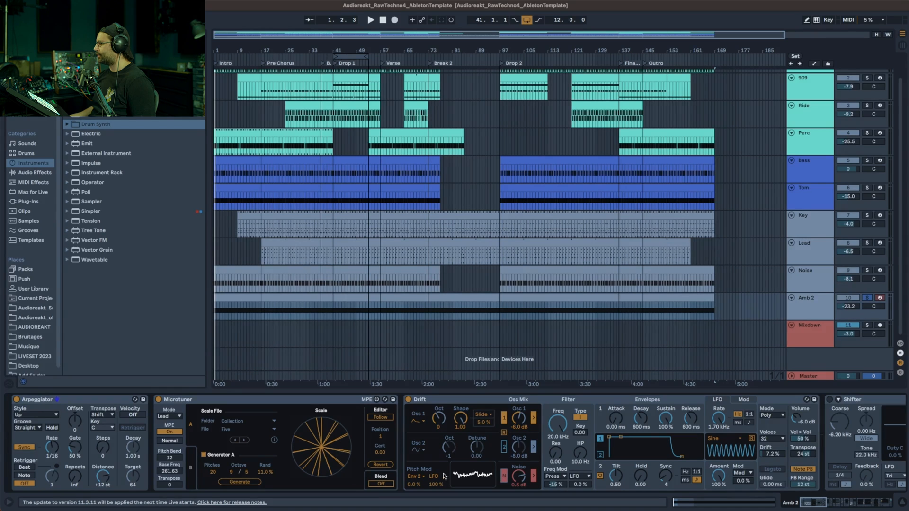
Audition Amb 2 while adjusting Drift's LFO pitch modulation amount and Osc 1 Shape
drag(432, 484, 435, 487)
key(space)
key(space)
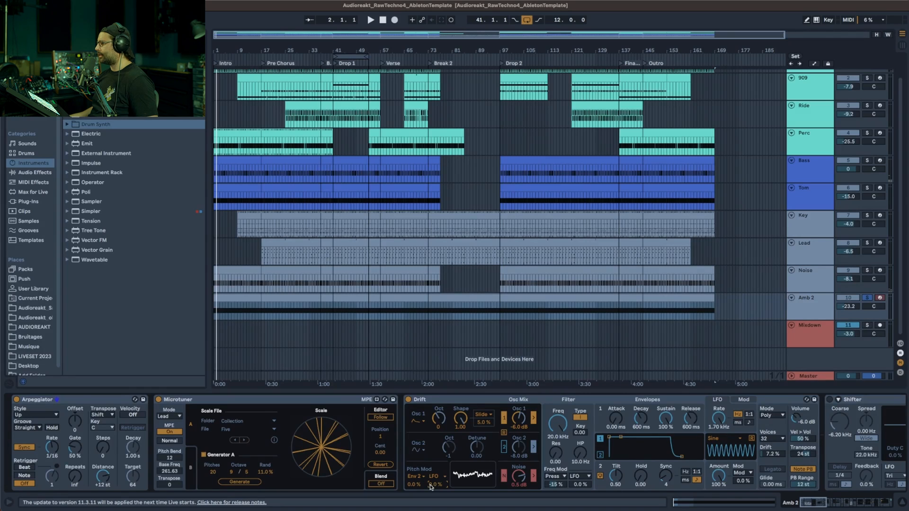
key(space)
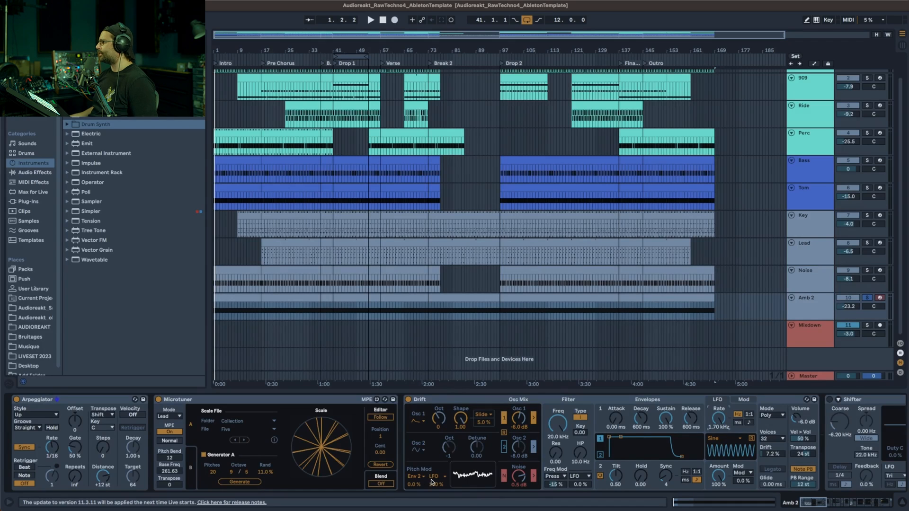
key(space)
drag(463, 420, 463, 373)
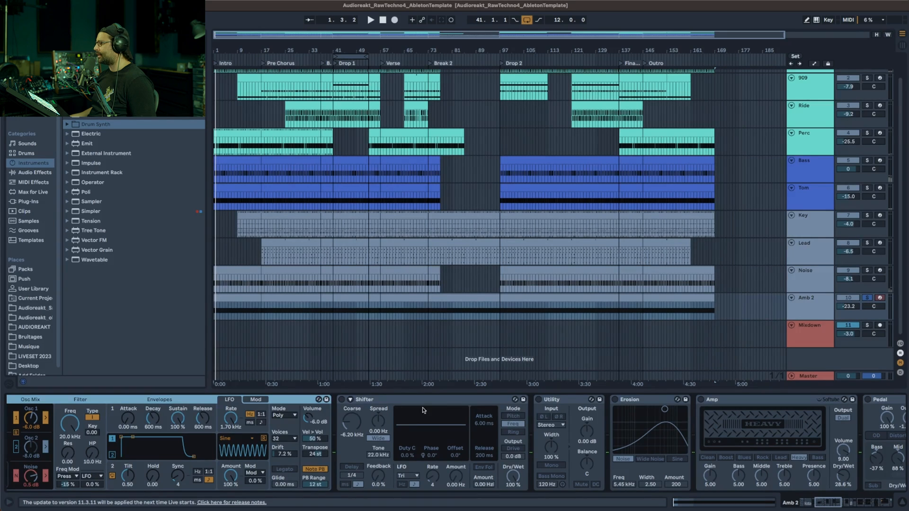
Play Amb 2 from bar 1 and enable the first Shifter after Drift
key(space)
click(342, 400)
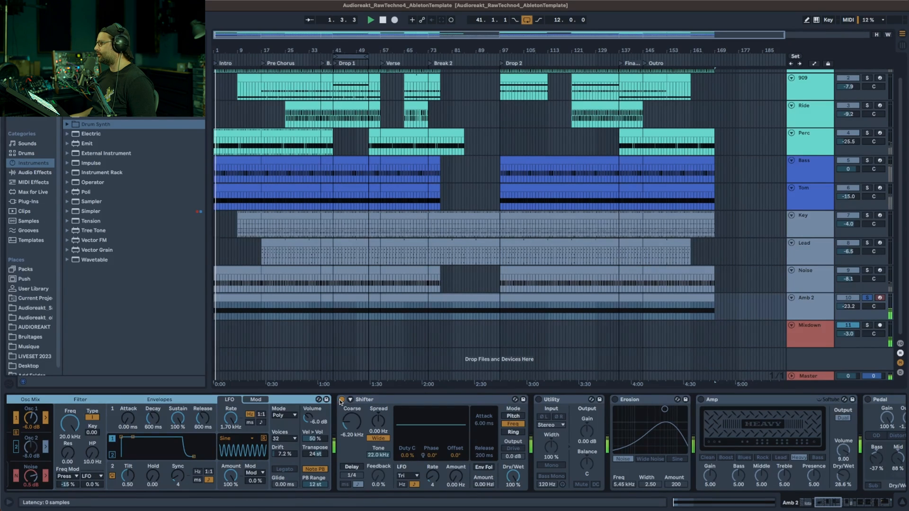
drag(828, 503, 831, 503)
key(space)
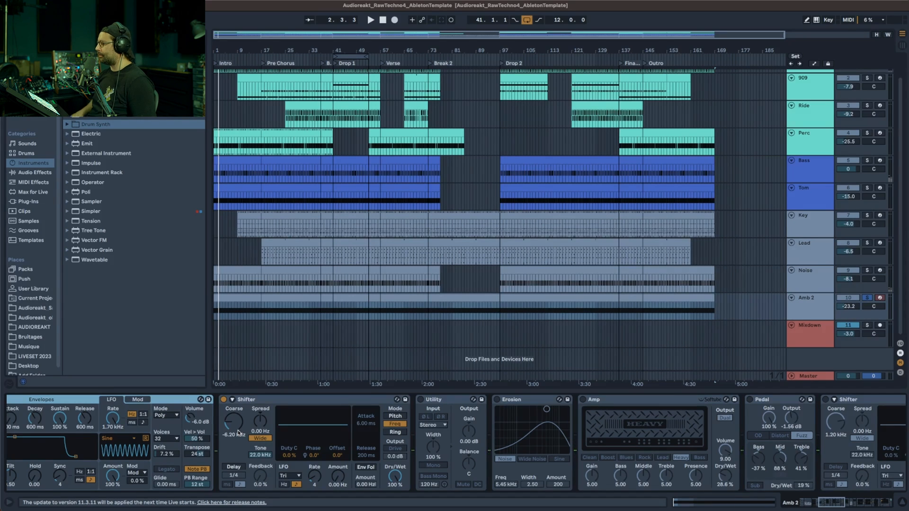
Enable the Utility, Erosion, Amp and Pedal on Amb 2 one after another while auditioning the sound
click(420, 400)
click(497, 400)
key(space)
click(497, 400)
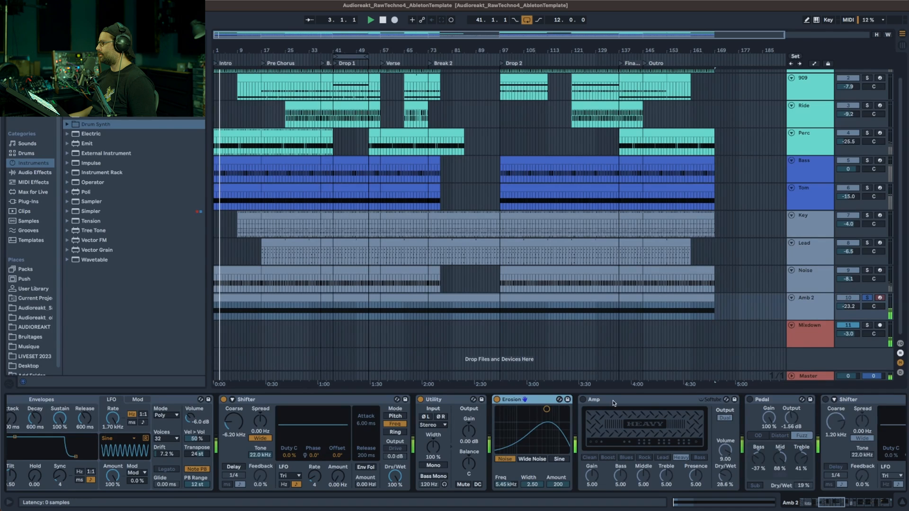
click(584, 399)
drag(831, 505, 847, 505)
click(228, 400)
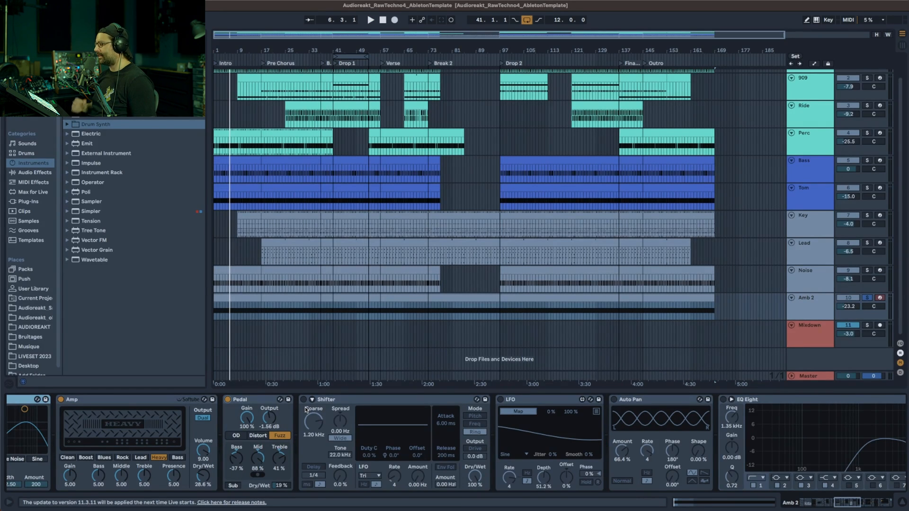
Play Amb 2 with the second Shifter enabled, and delete the LFO device that follows it
key(space)
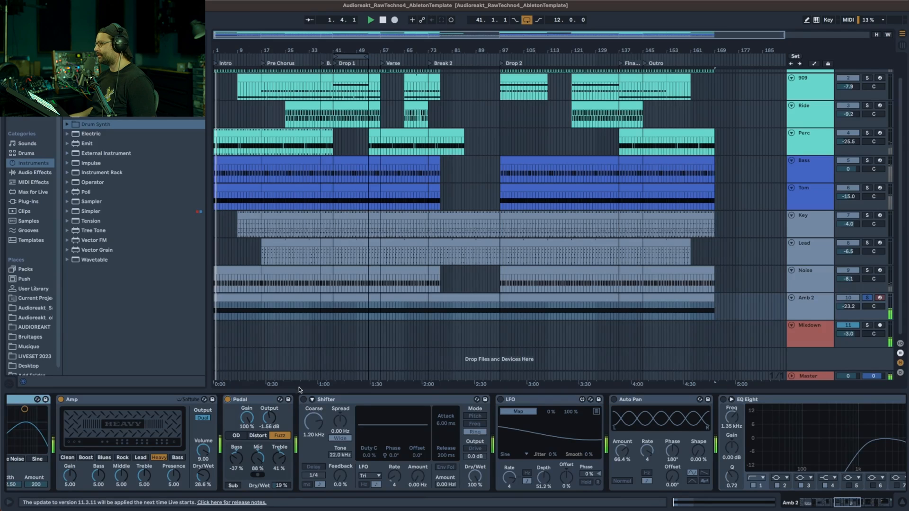
click(303, 399)
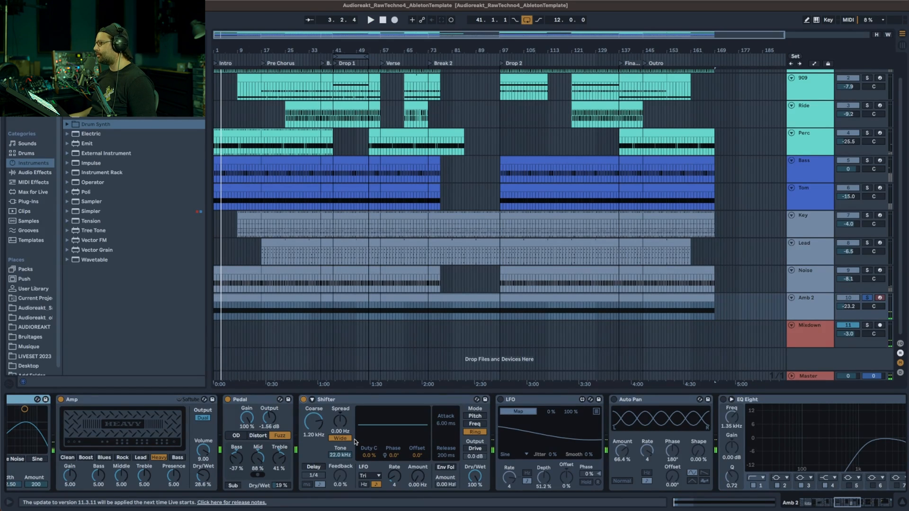
click(501, 399)
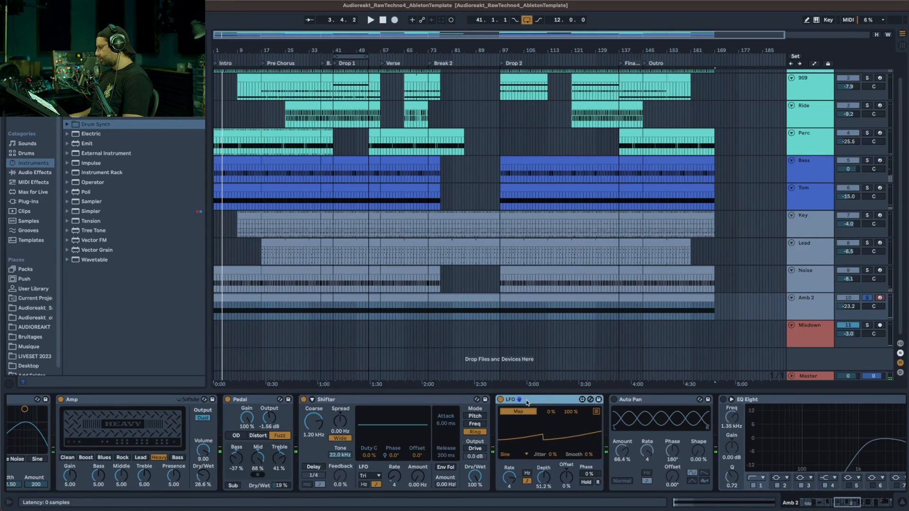
key(Delete)
Play Amb 2 from bar 1 and enable the Auto Pan after the second Shifter
key(space)
click(500, 400)
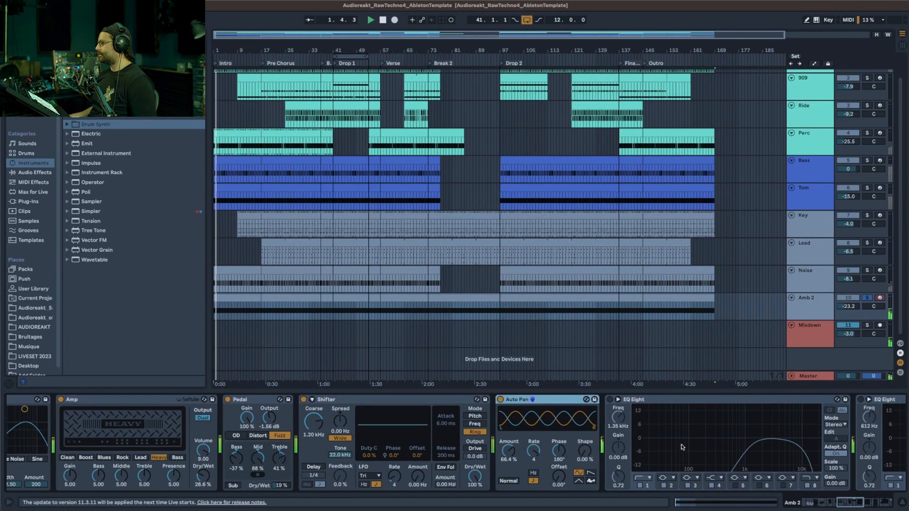
drag(834, 502, 854, 500)
key(space)
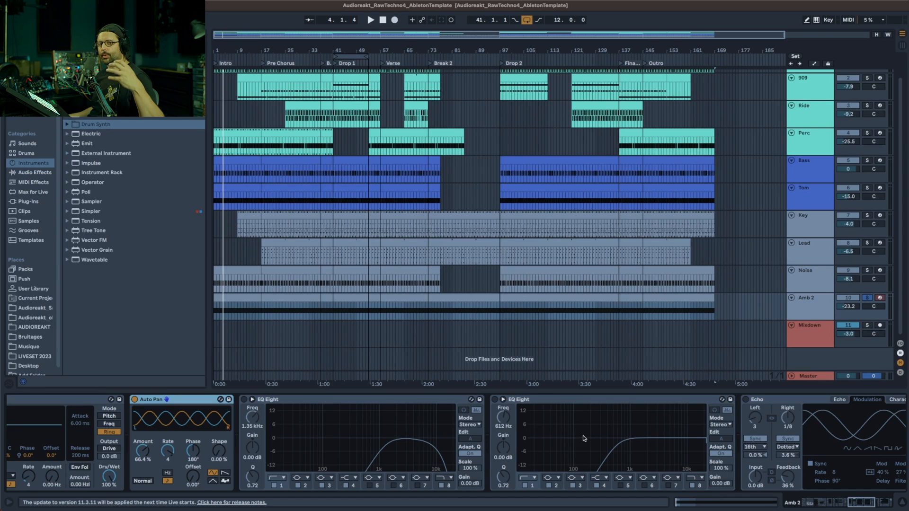
Play Amb 2 from bar 1 and enable the two EQ Eights after the Auto Pan
key(space)
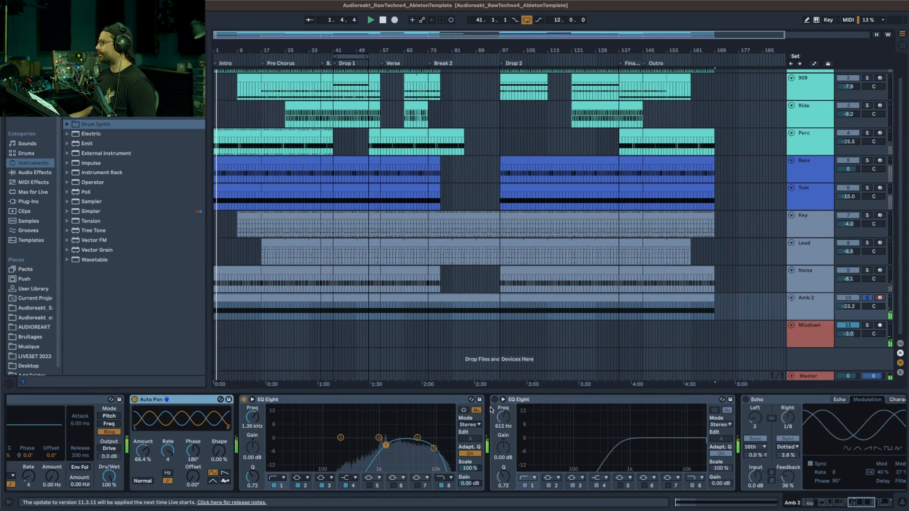
click(495, 400)
drag(858, 504, 874, 503)
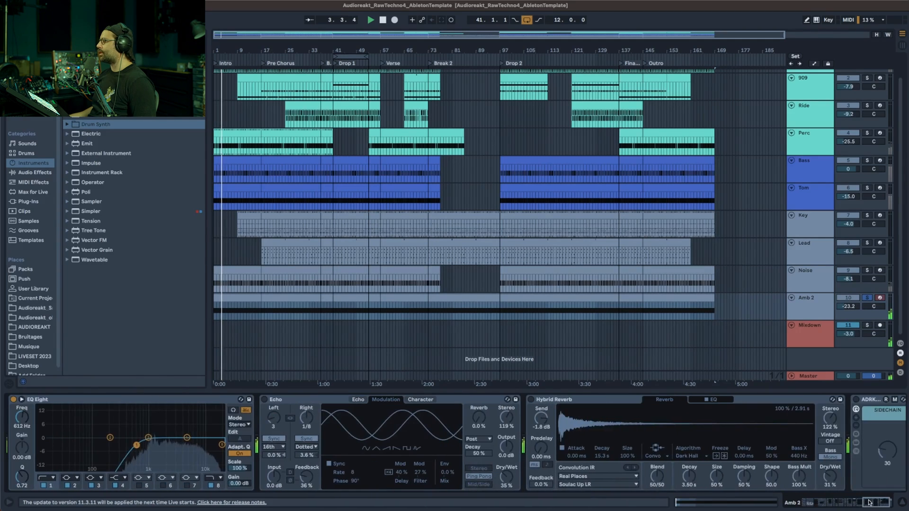
Enable the Echo on Amb 2 while auditioning the sound, and display its delay and filter settings
click(265, 400)
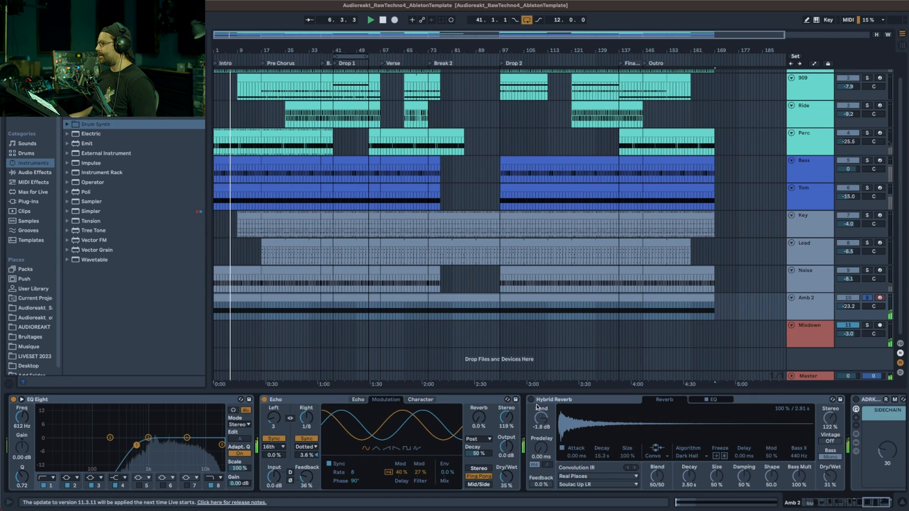
click(356, 401)
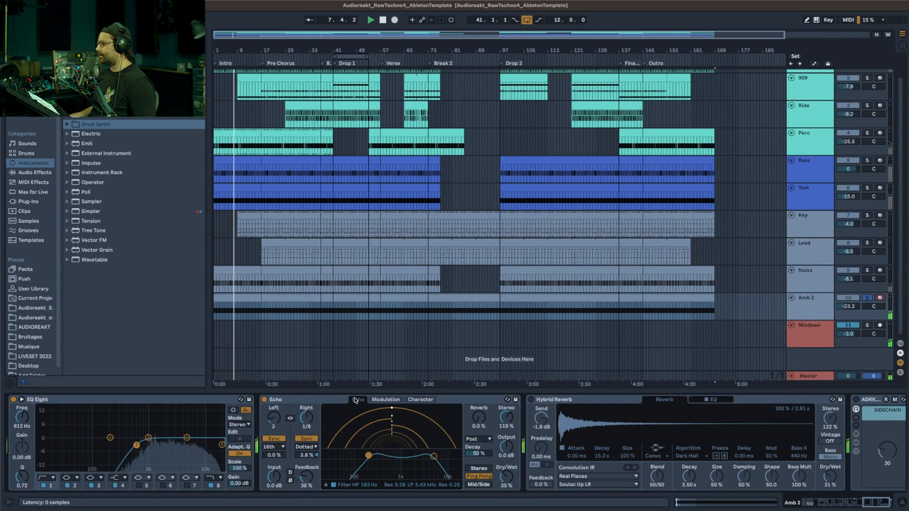
key(space)
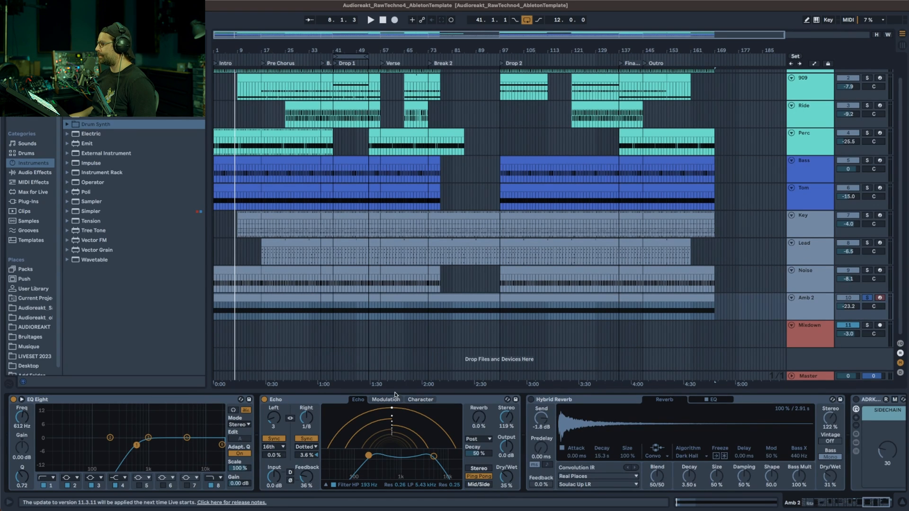
click(389, 400)
click(365, 401)
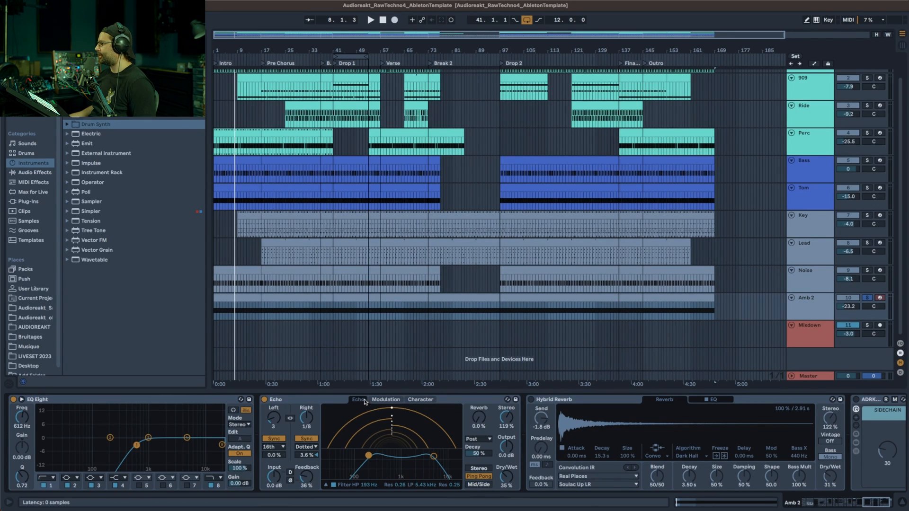
Play Amb 2 from bar 1 with the Hybrid Reverb enabled, and return to the Drift at the start of the chain
key(space)
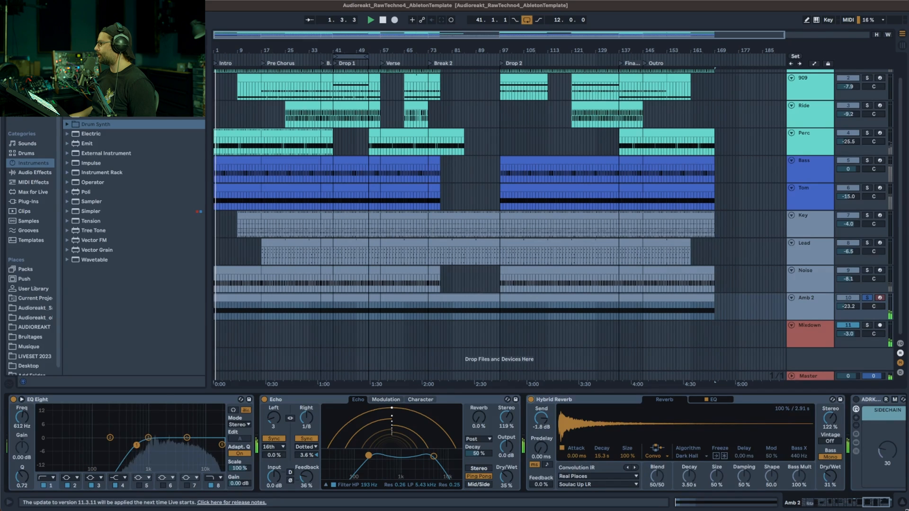
key(space)
click(837, 503)
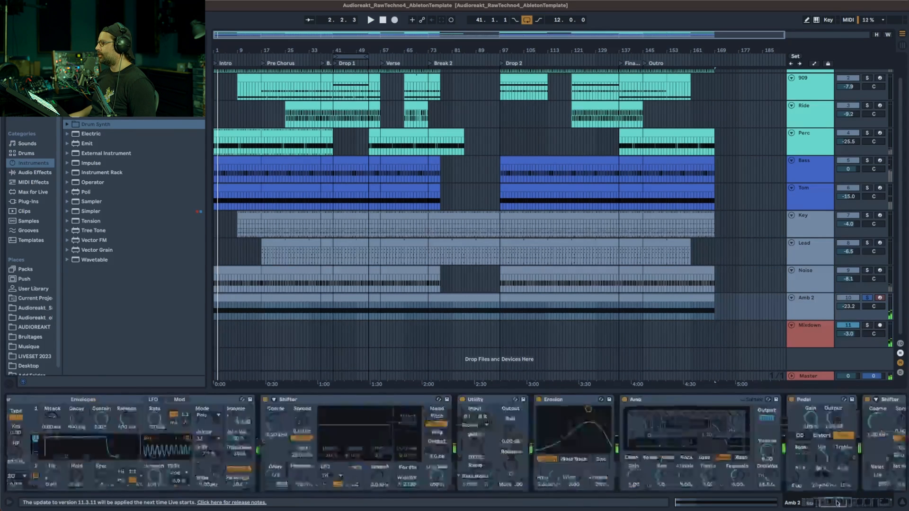
drag(837, 503, 814, 503)
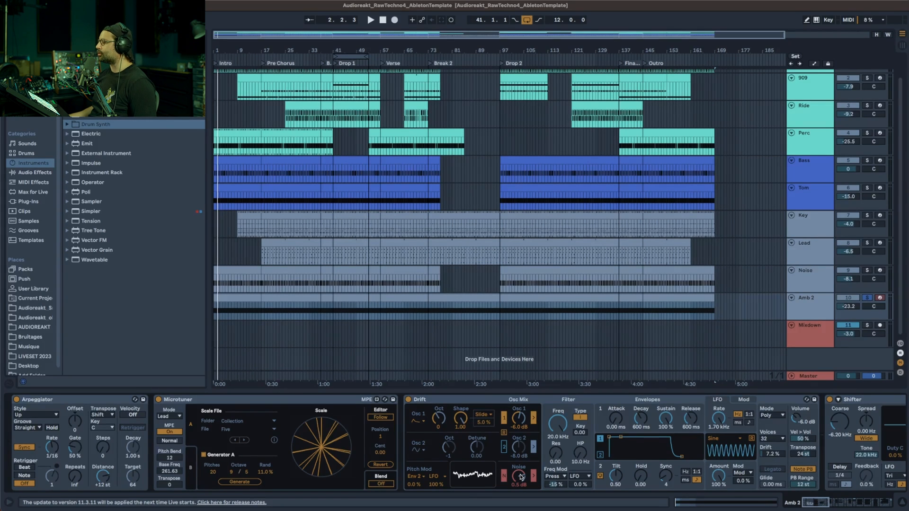
Play Amb 2 with the final sidechain rack enabled, and unsolo the track to hear the full mix
drag(815, 502, 877, 506)
key(space)
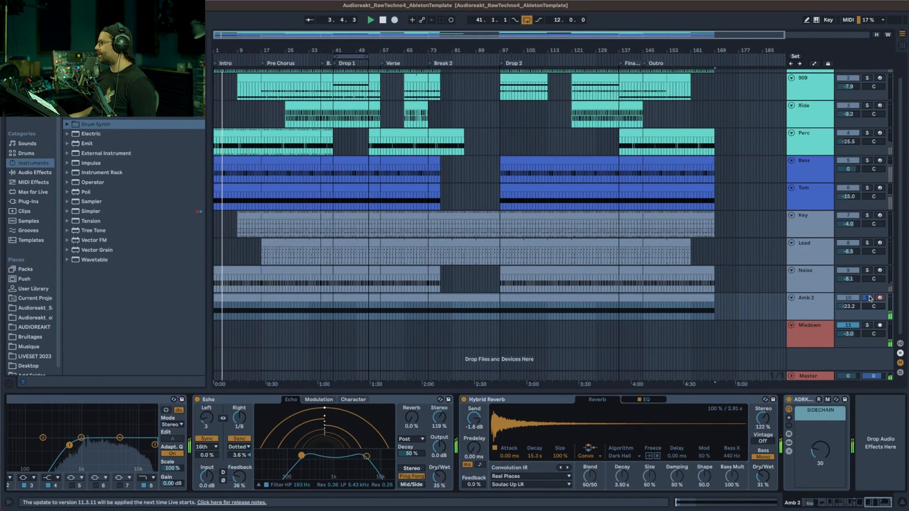
click(869, 298)
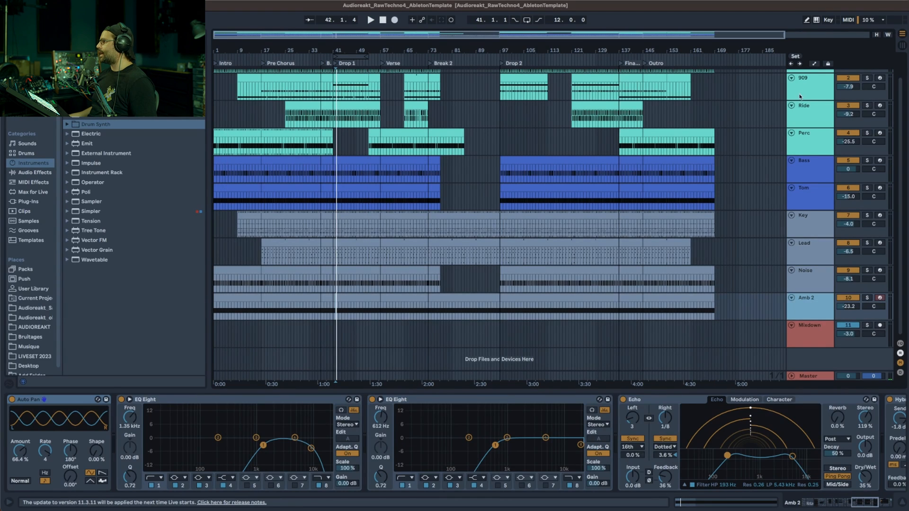
Examine the devices on the Mixdown and Master tracks, ending on the Mixdown chain
scroll(829, 136, up, 1)
scroll(829, 137, down, 1)
click(806, 337)
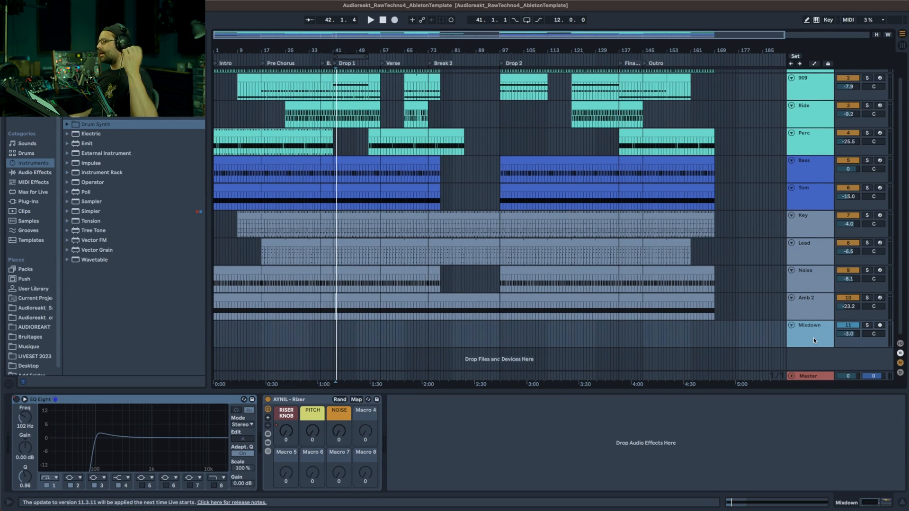
click(809, 376)
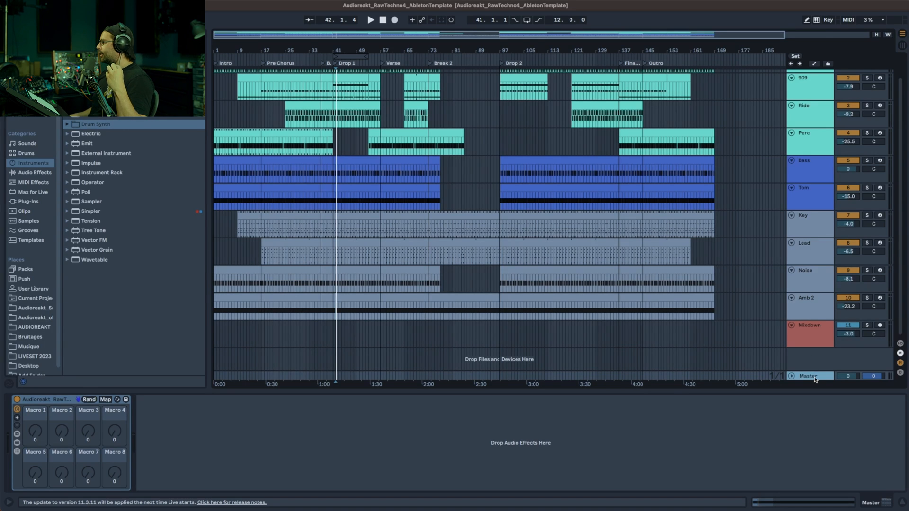
click(799, 337)
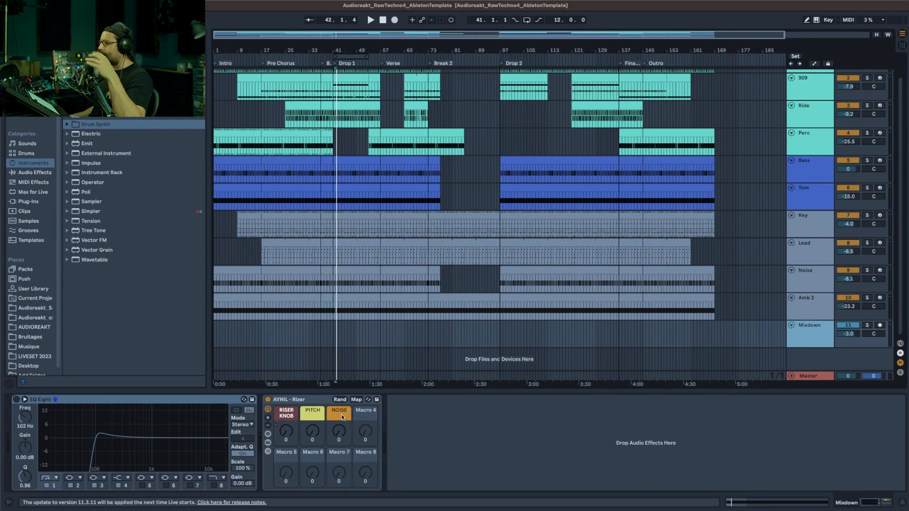
Show the automation lanes and play the arrangement from bar 38 into Drop 1
key(a)
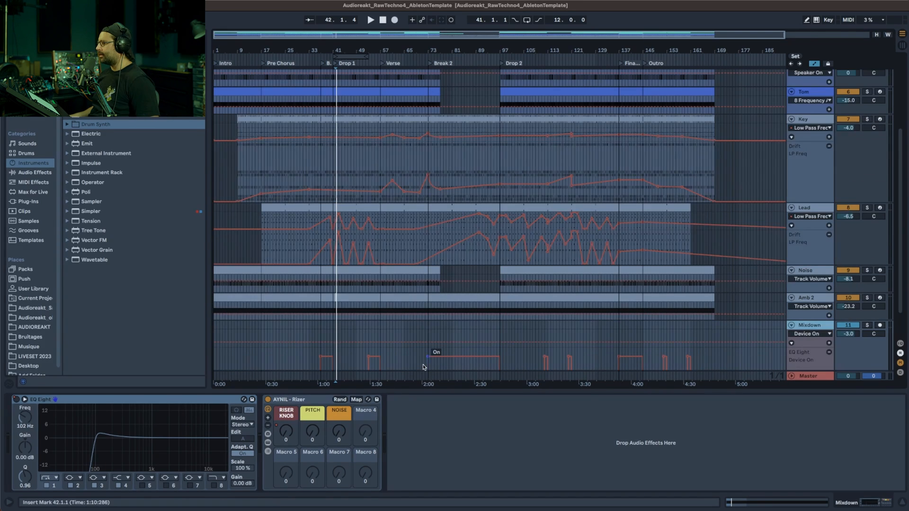
click(324, 353)
key(space)
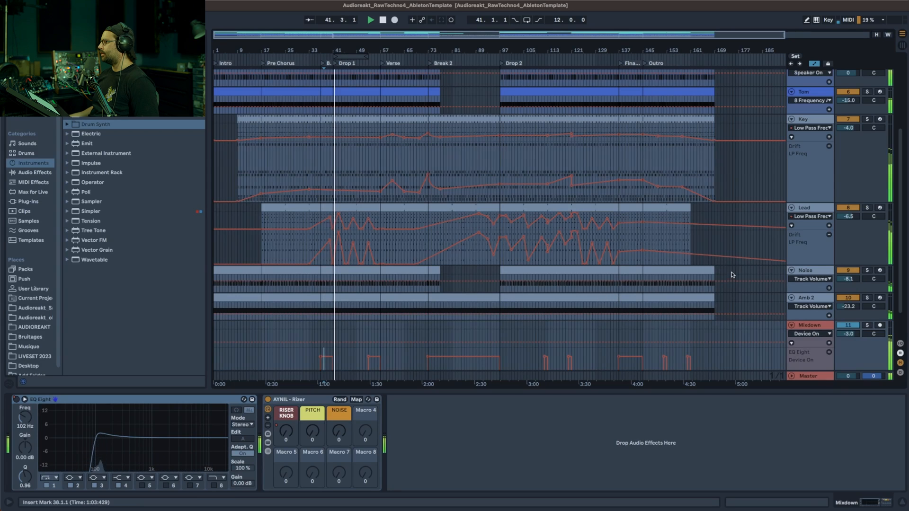
Display the AYNIL - Rizer RISER KNOB automation on the Mixdown track and stop playback
scroll(620, 283, down, 2)
click(818, 299)
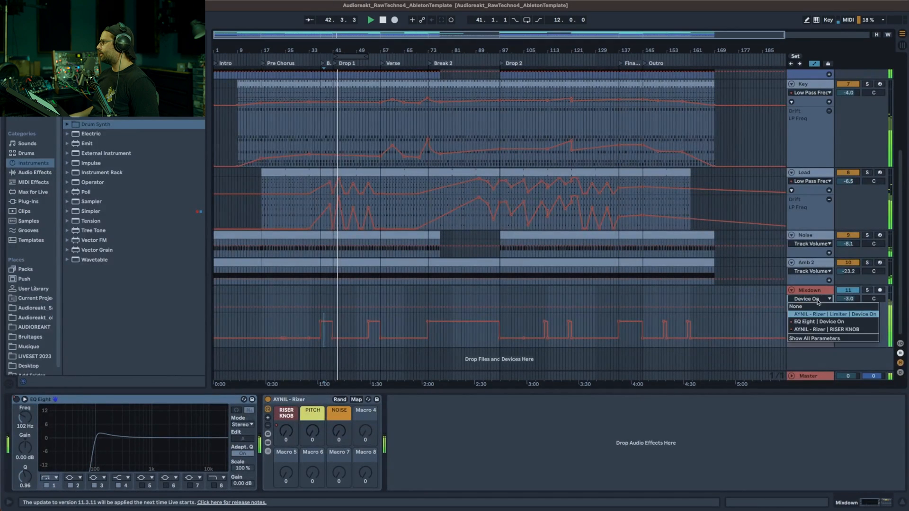
click(824, 328)
key(space)
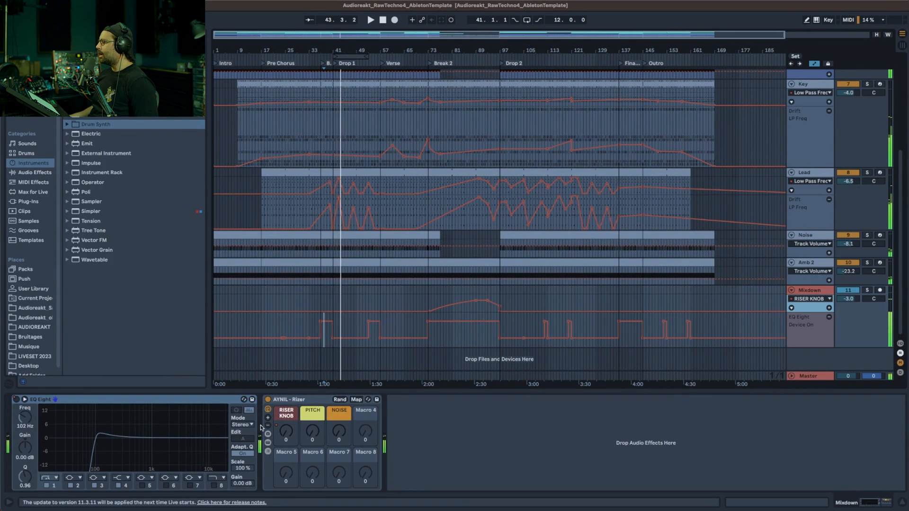
Expand the AYNIL - Rizer rack to inspect its devices, and collapse it again
click(290, 400)
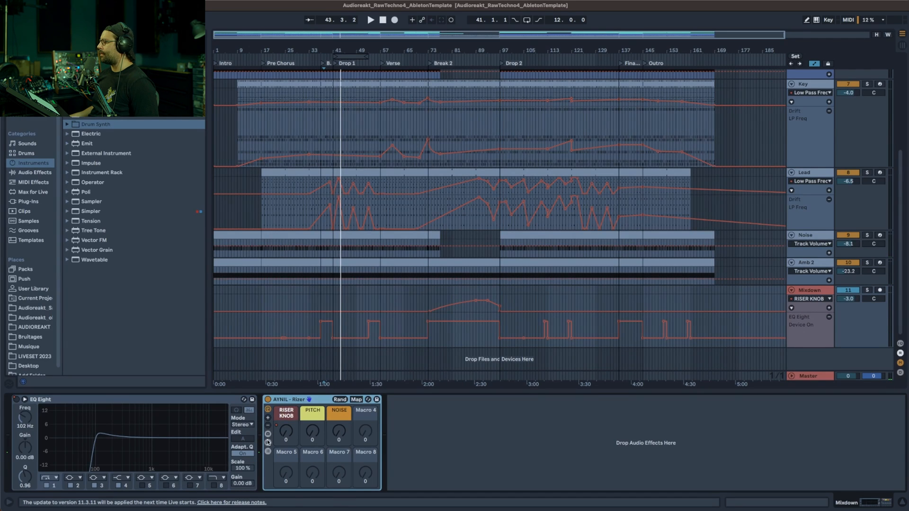
click(268, 444)
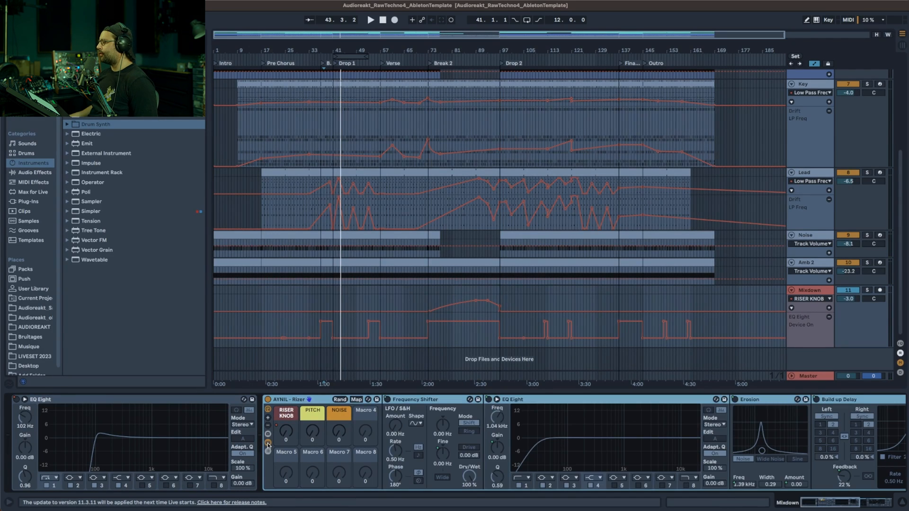
click(268, 443)
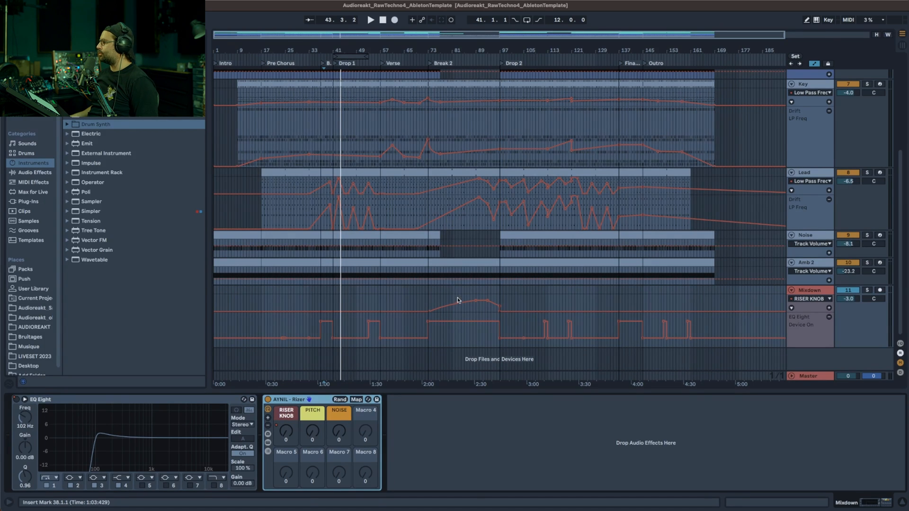
Play Break 2 from bar 83, try the RISER KNOB by hand, and re-enable its automation
click(458, 333)
key(space)
mouse_move(290, 438)
mouse_down()
mouse_move(290, 459)
mouse_move(290, 409)
mouse_move(290, 433)
mouse_up()
click(431, 20)
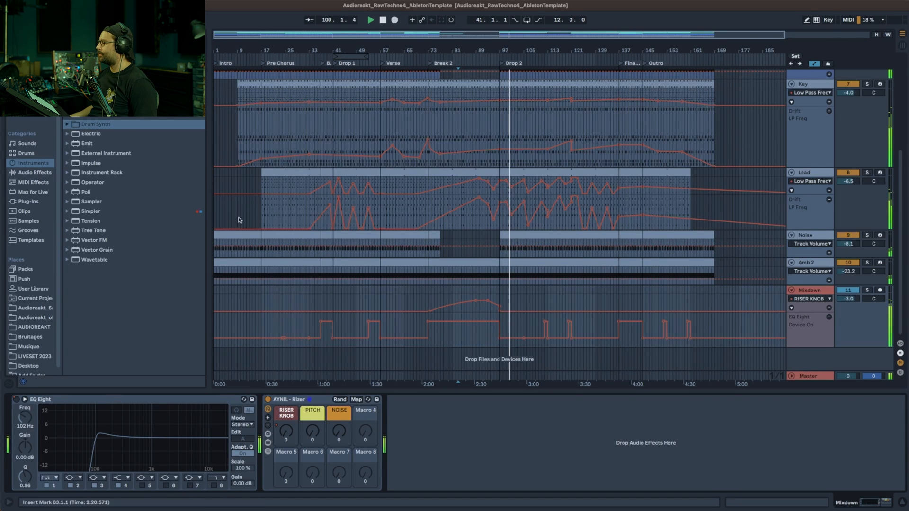
Stop playback, look over the automation of all tracks, and hide the automation lanes
scroll(736, 310, up, 5)
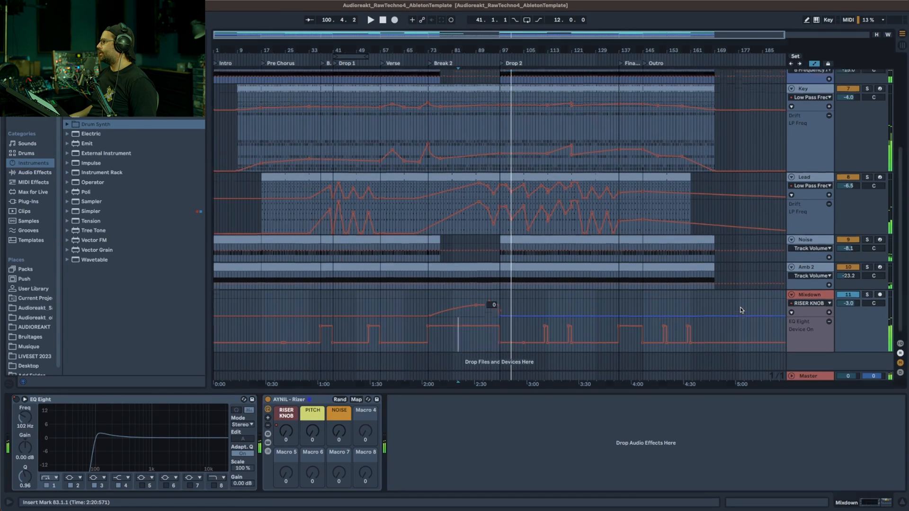
scroll(748, 309, down, 10)
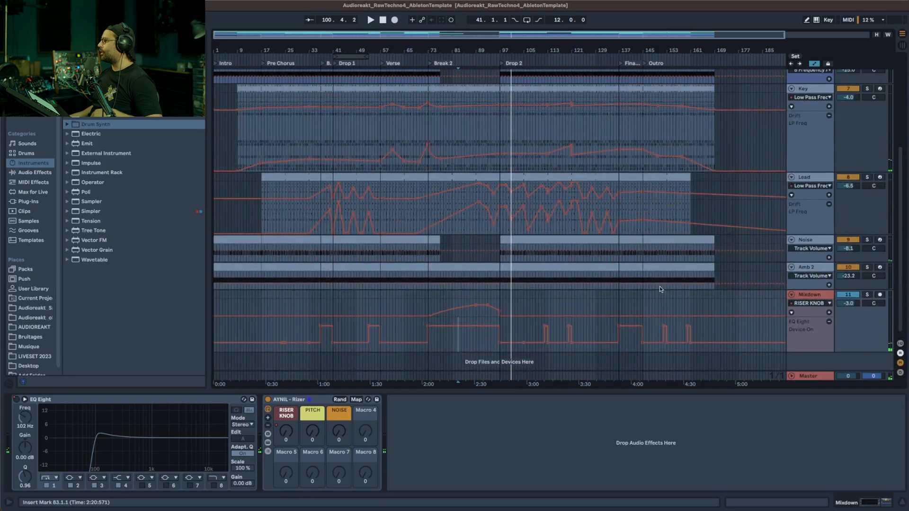
scroll(592, 294, up, 10)
scroll(531, 301, down, 4)
scroll(535, 302, down, 3)
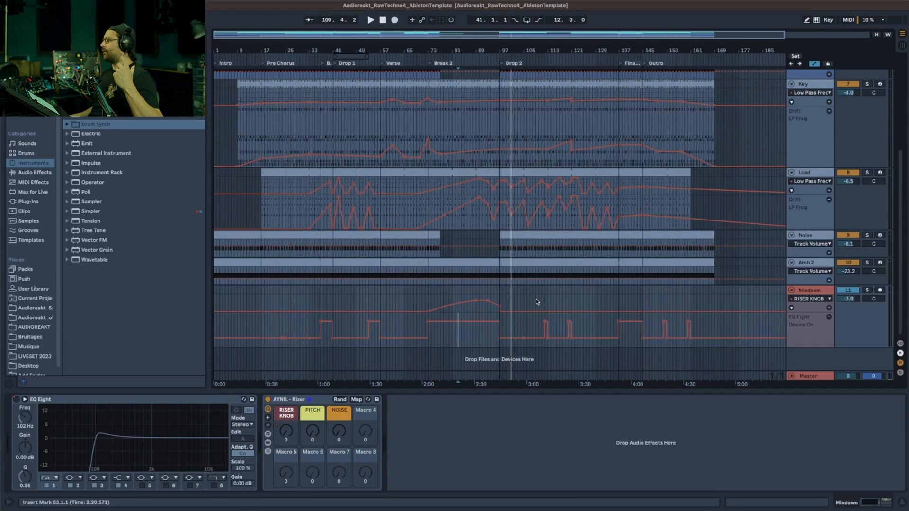
scroll(796, 301, up, 3)
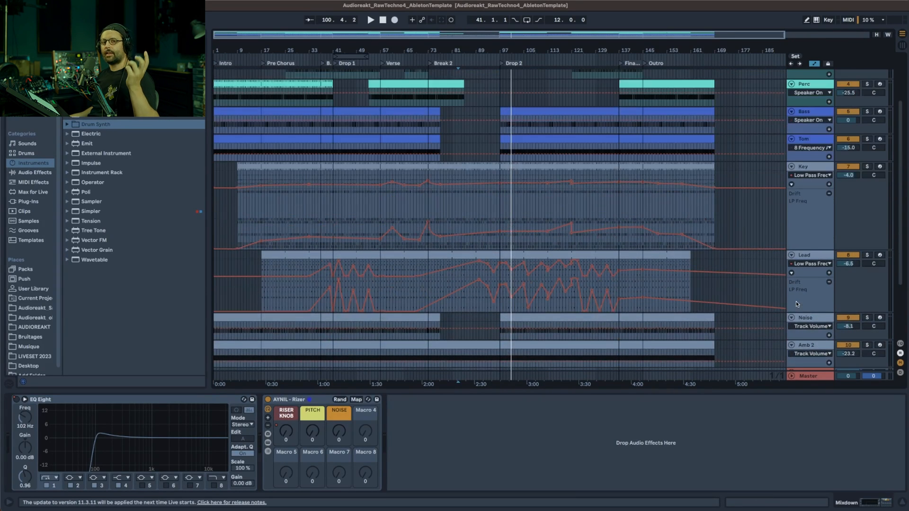
scroll(625, 301, up, 3)
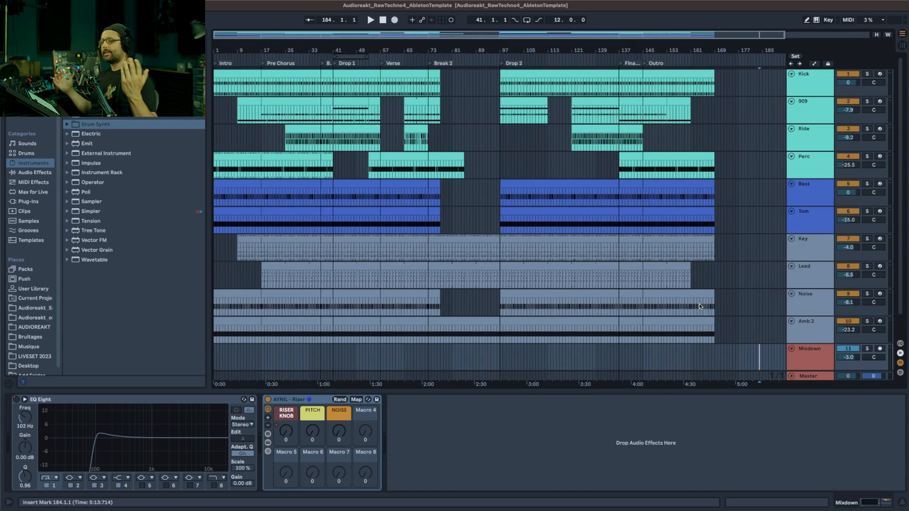